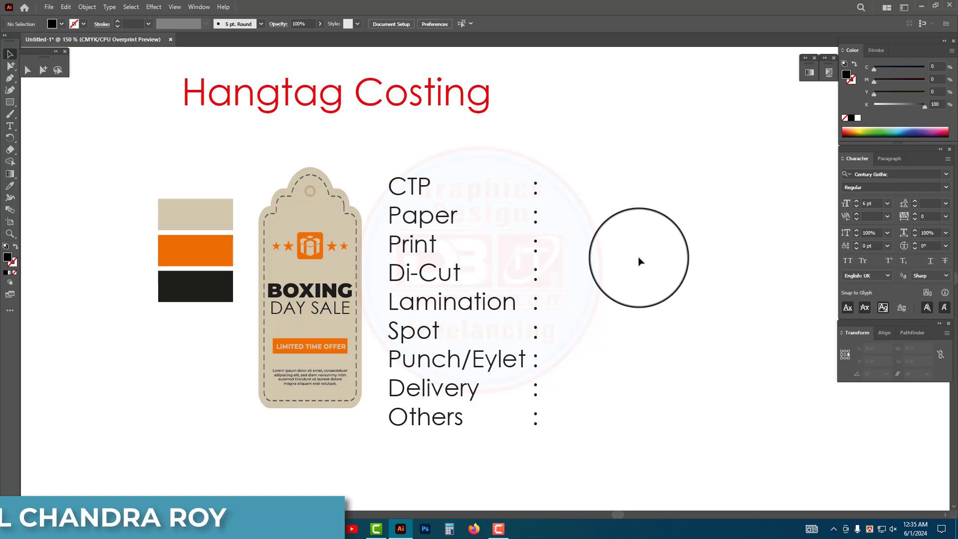
Select the hangtag group and nudge it slightly left, beside the colour swatches
left_click(302, 258)
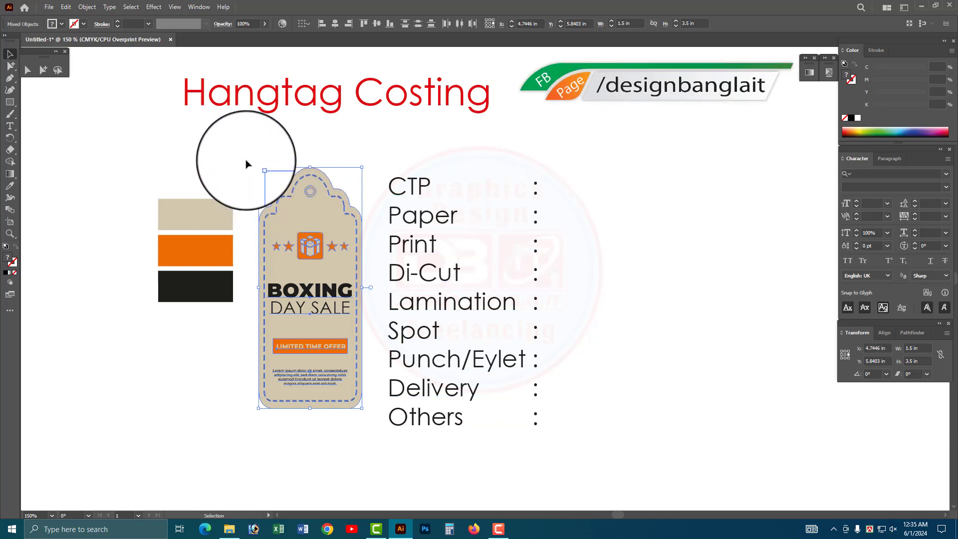
left_click(259, 163)
left_click_drag(259, 163, 368, 439)
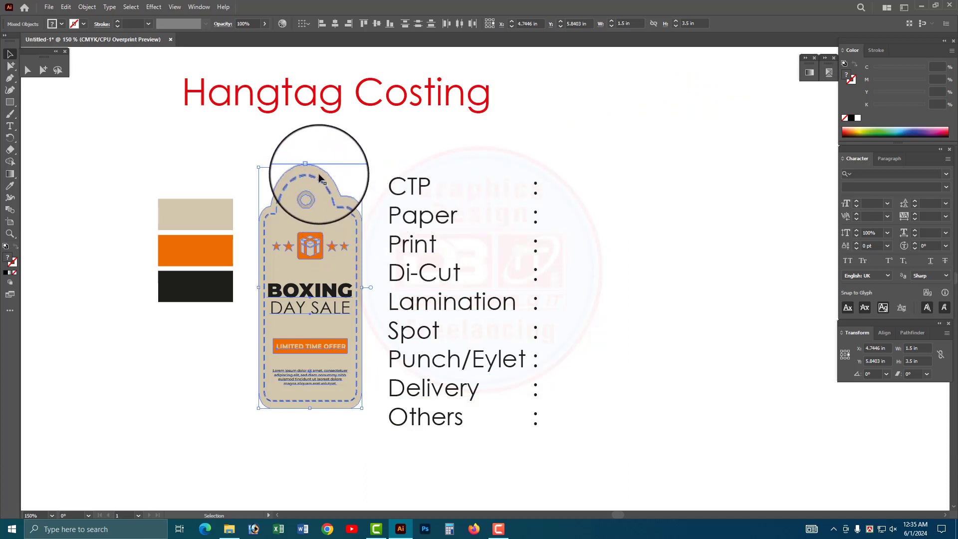
mouse_move(307, 194)
left_mouse_down()
mouse_move(301, 201)
mouse_move(303, 191)
left_mouse_up()
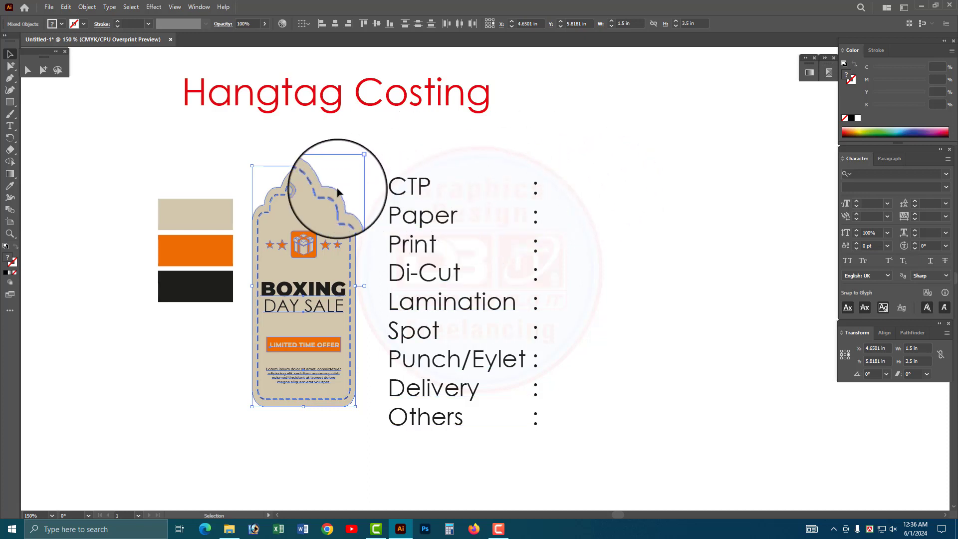
left_click(333, 156)
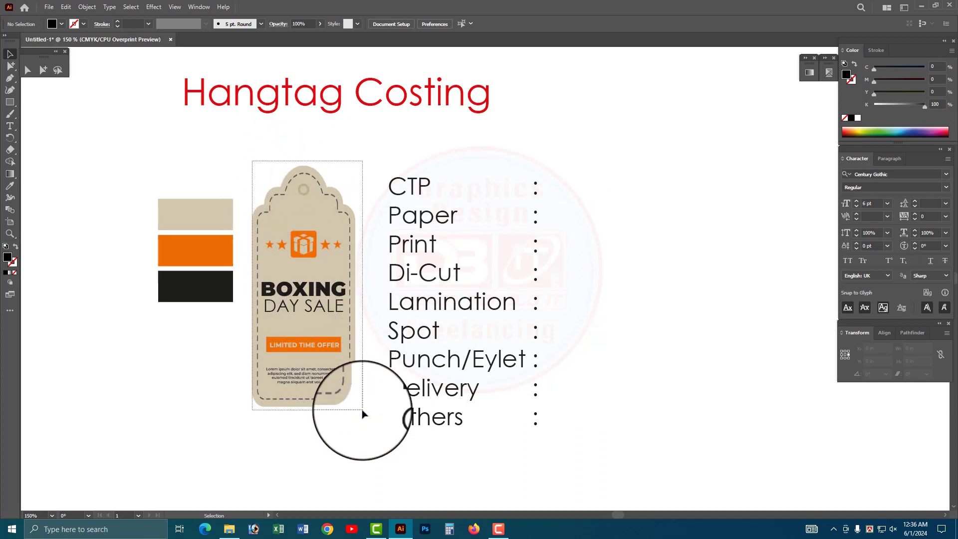
left_click(354, 392)
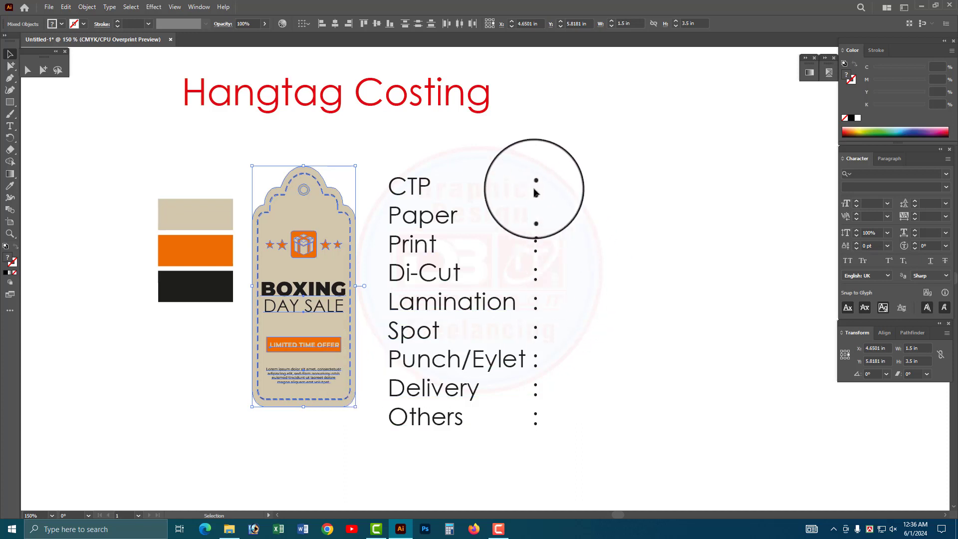
left_click_drag(135, 75, 631, 464)
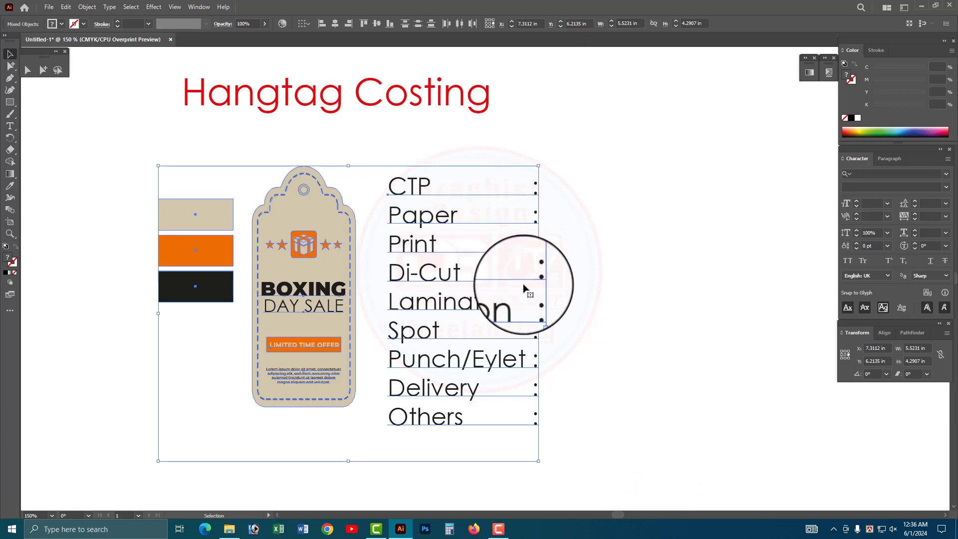
left_click(645, 268)
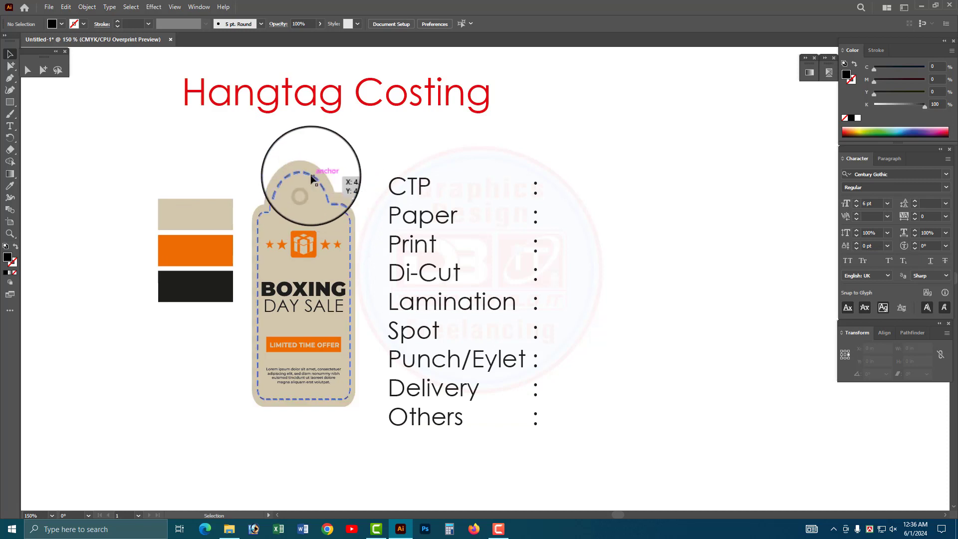
left_click(211, 205)
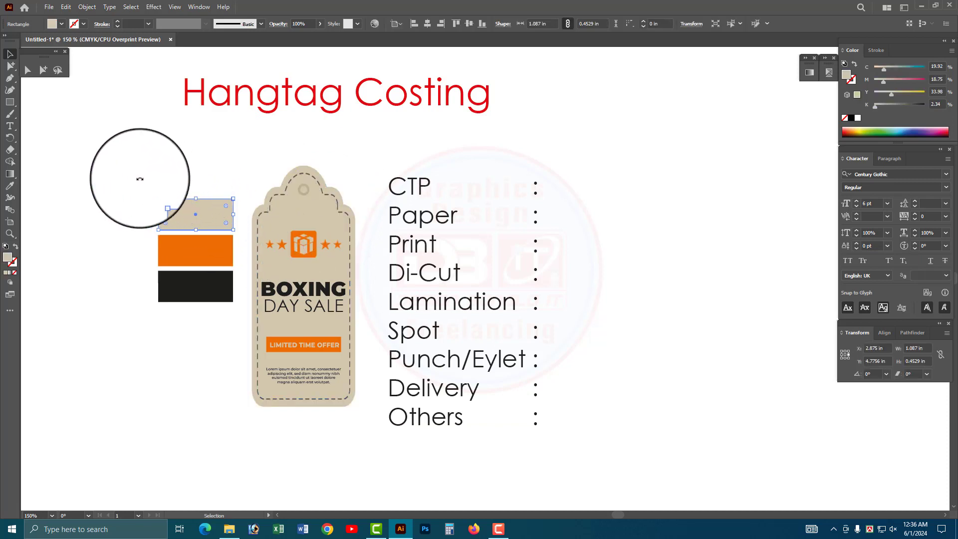
left_click_drag(113, 169, 241, 214)
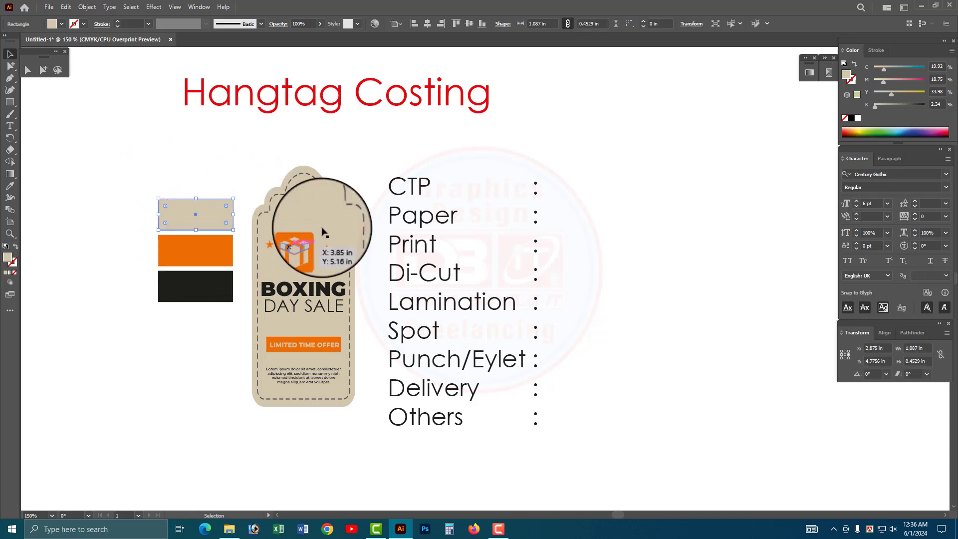
left_click(189, 252)
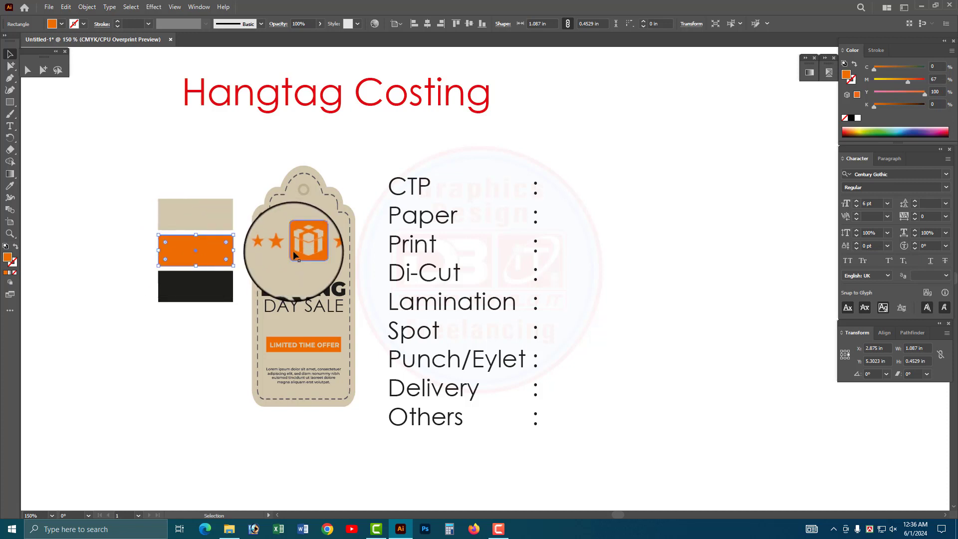
left_click(208, 290)
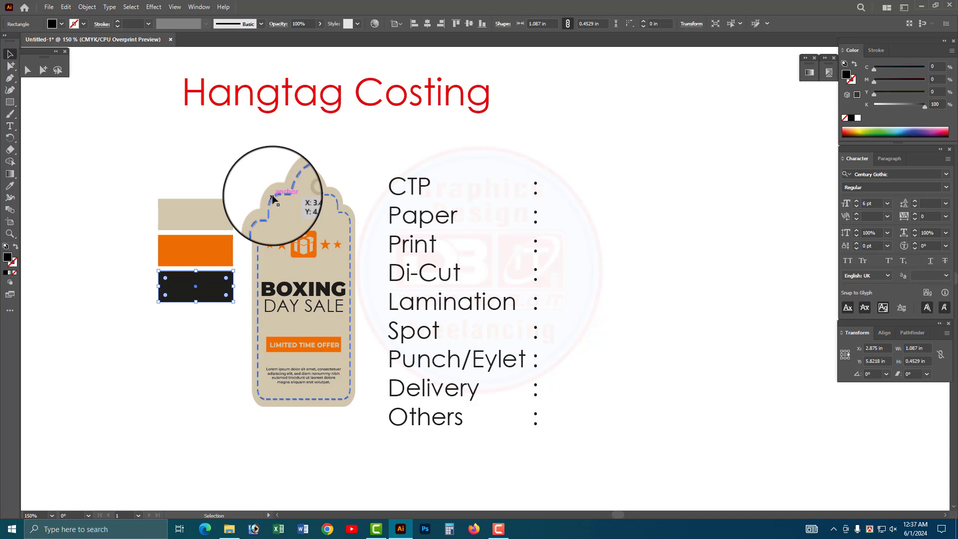
left_click(366, 401)
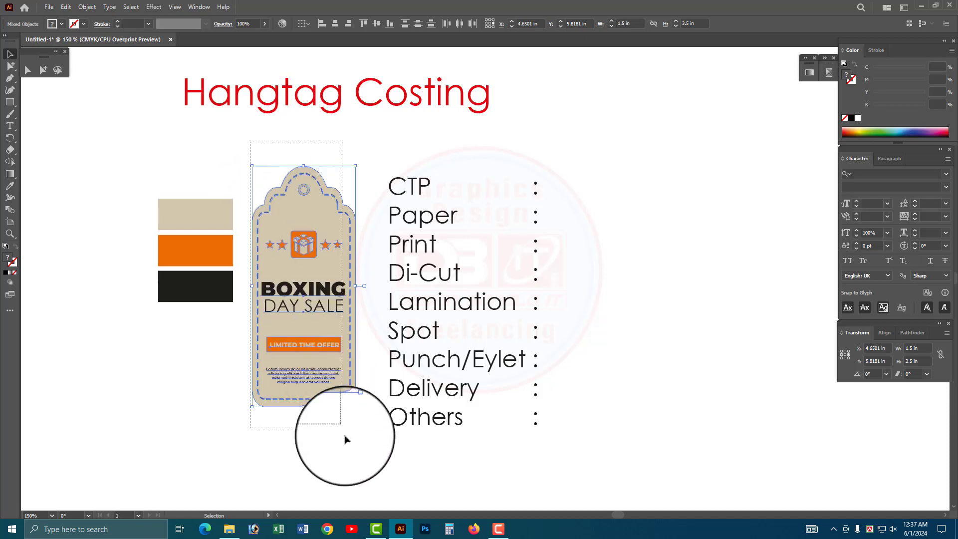
Zoom out twice to 66.67% and scroll to show empty canvas below the layout
key("space")
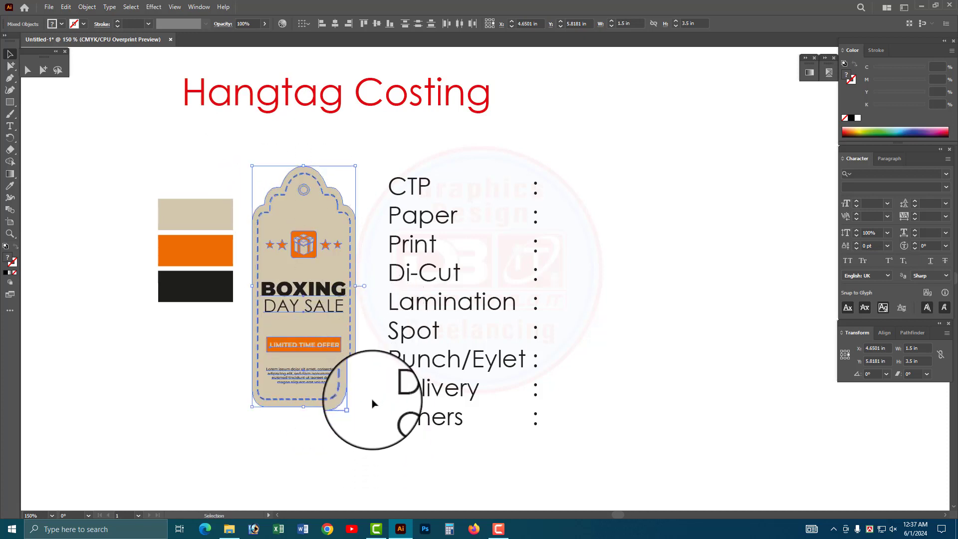
key("ctrl")
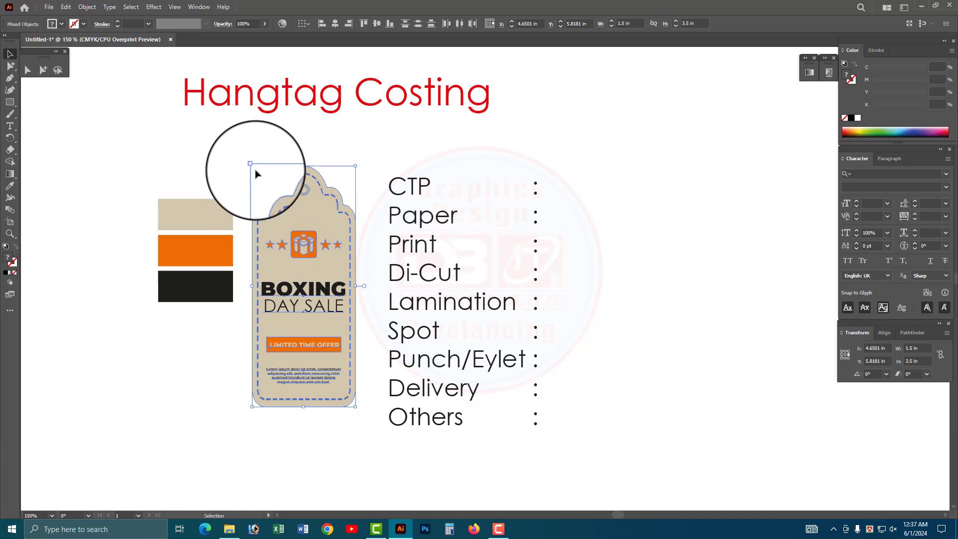
key("ctrl+minus")
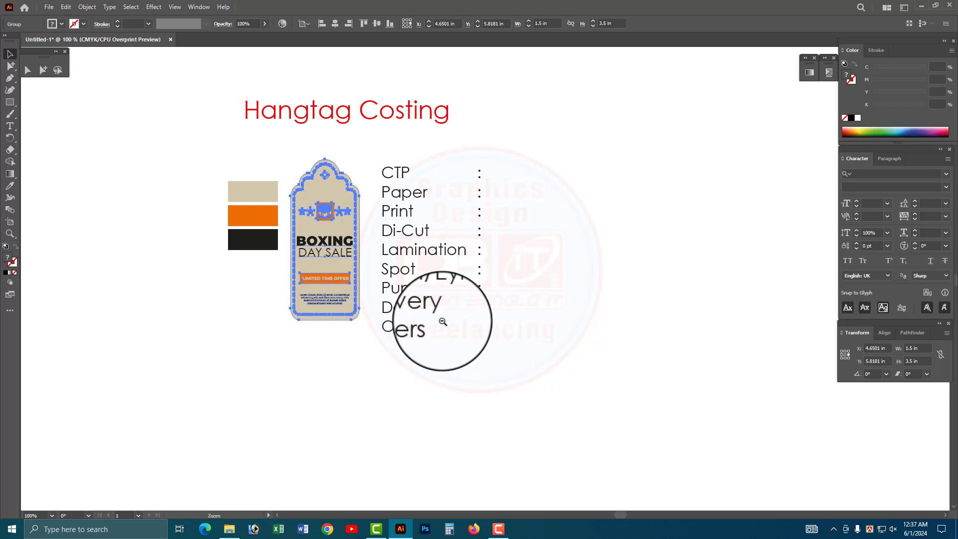
key("ctrl+minus")
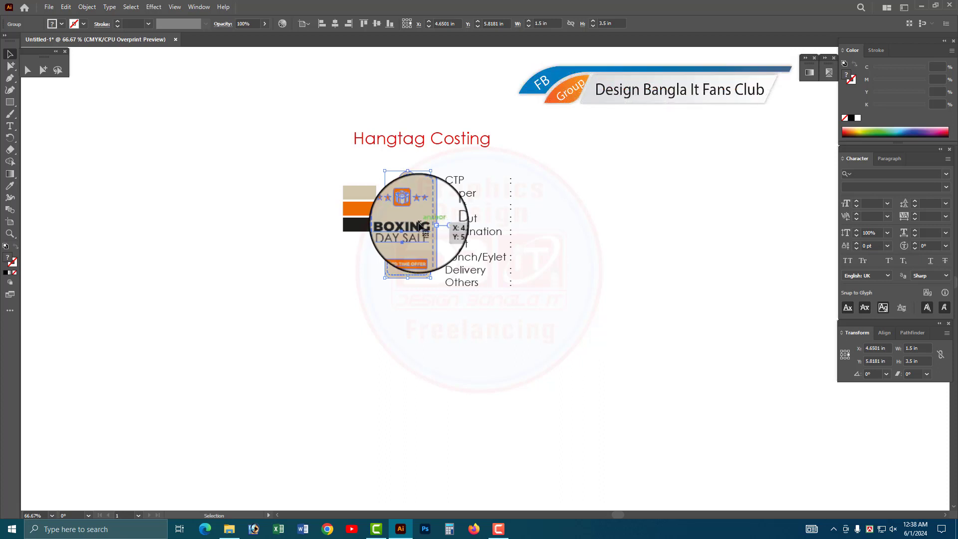
scroll(419, 227, "down", 3)
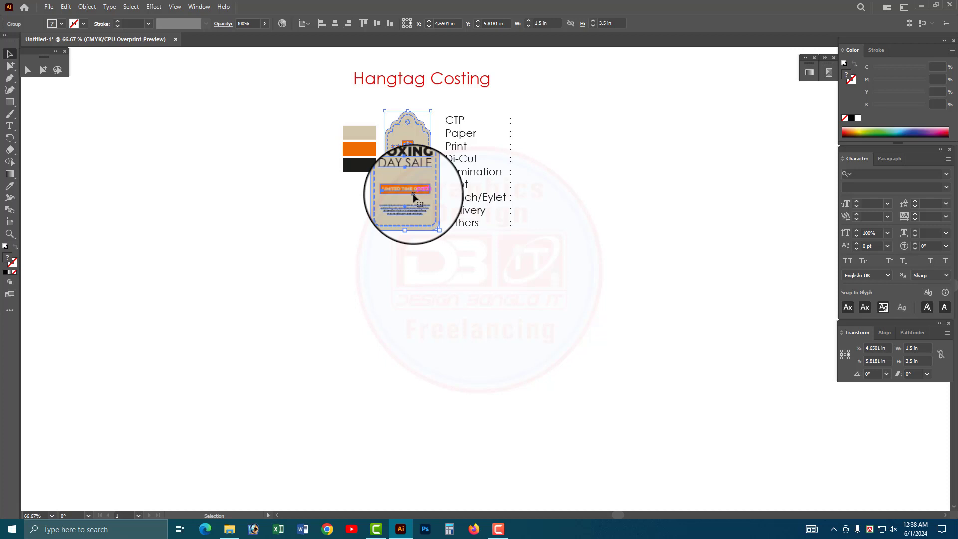
Alt-drag a copy of the hangtag below the original and select the copy's background shape
left_click_drag(406, 167, 406, 342)
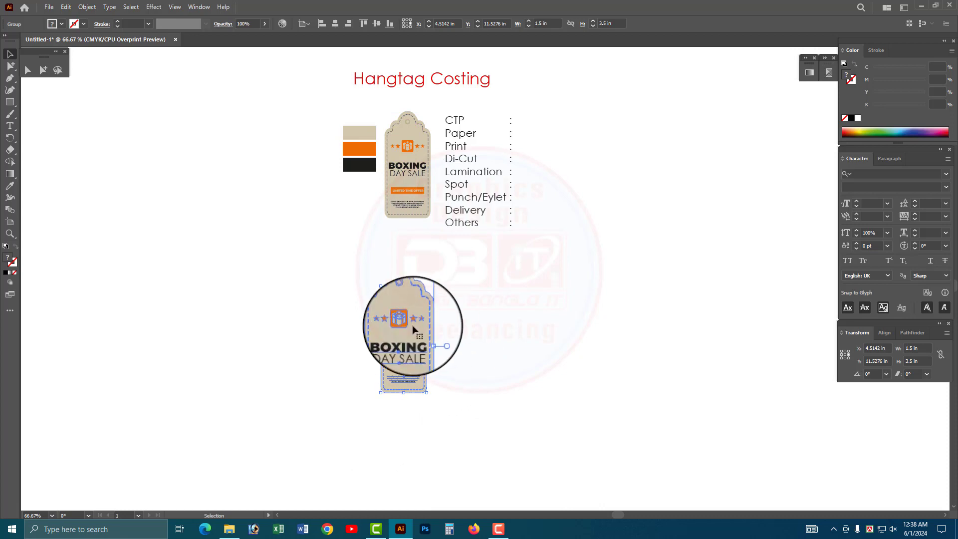
left_click(43, 69)
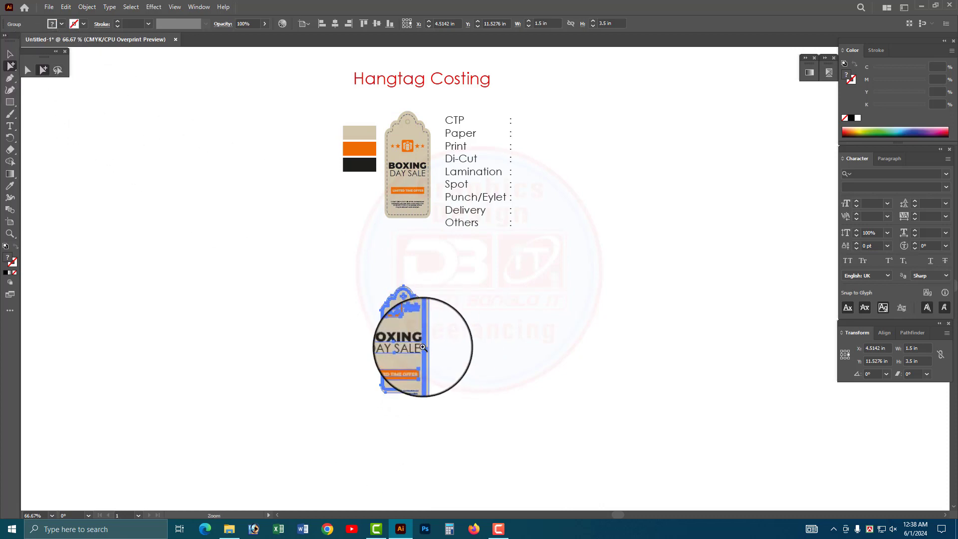
mouse_move(473, 385)
left_mouse_down()
mouse_move(463, 377)
mouse_move(604, 484)
mouse_move(473, 443)
mouse_move(414, 284)
left_mouse_up()
left_click(414, 285, "alt")
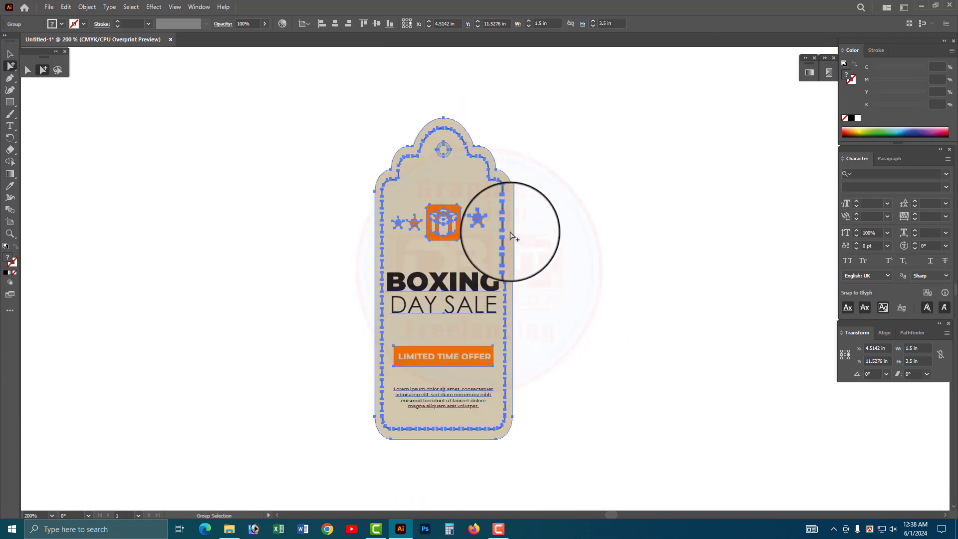
left_click(549, 181)
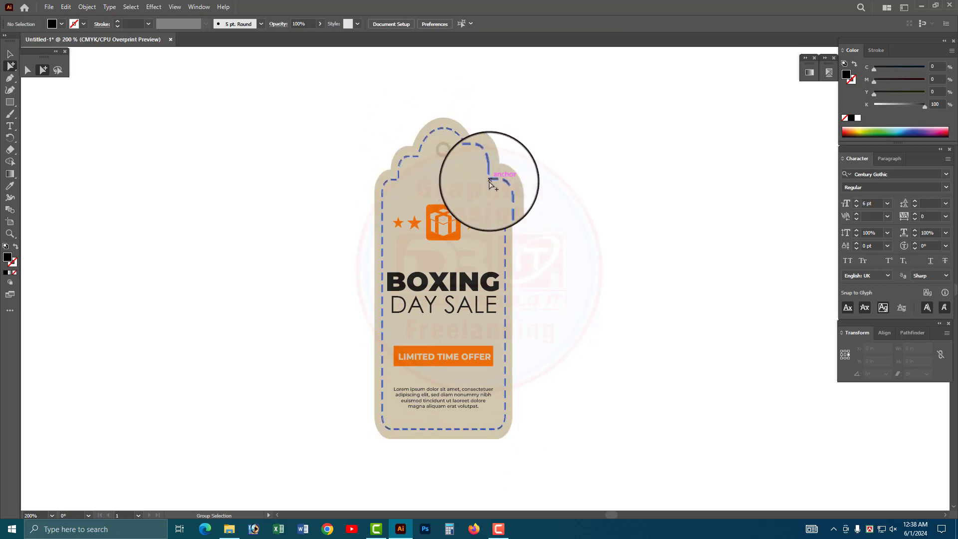
left_click(513, 204)
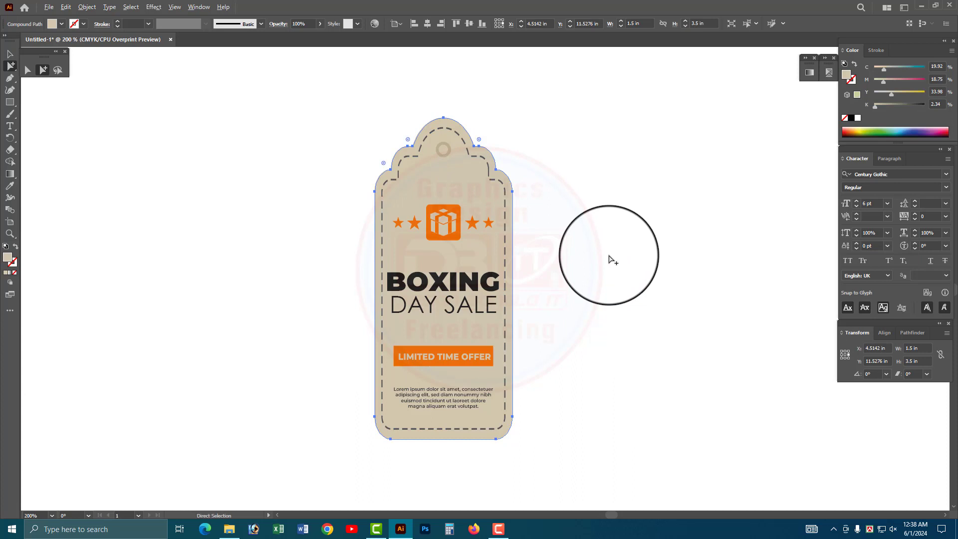
Apply a 2 mm Offset Path around the copied tag's background
key("alt+o")
key("p")
key("Right")
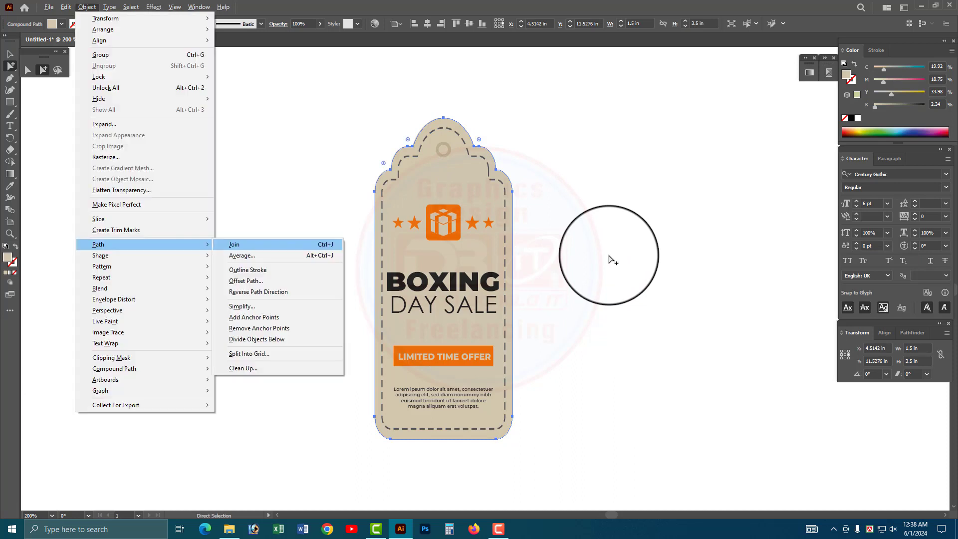
key("Down")
key("Down")
key("Down")
key("Return")
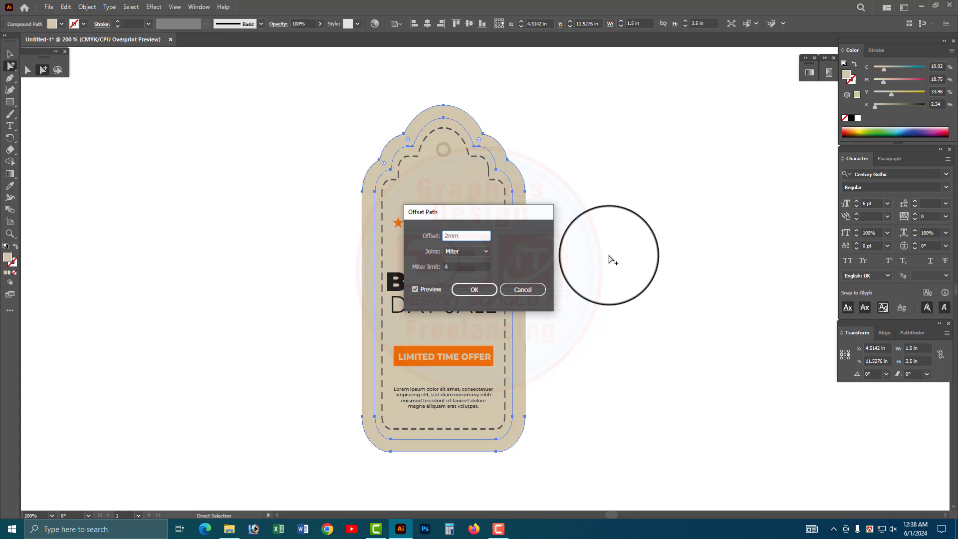
key("Return")
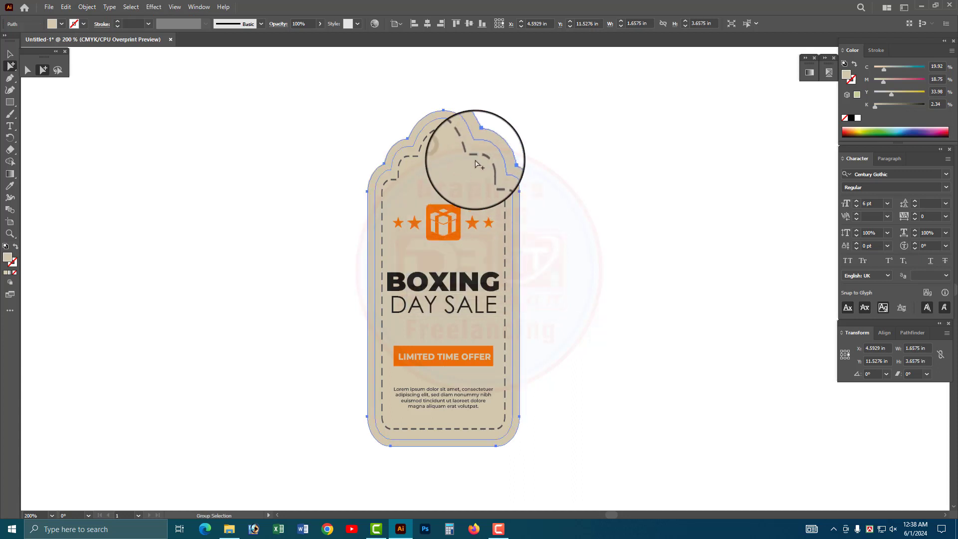
left_click_drag(475, 134, 488, 145)
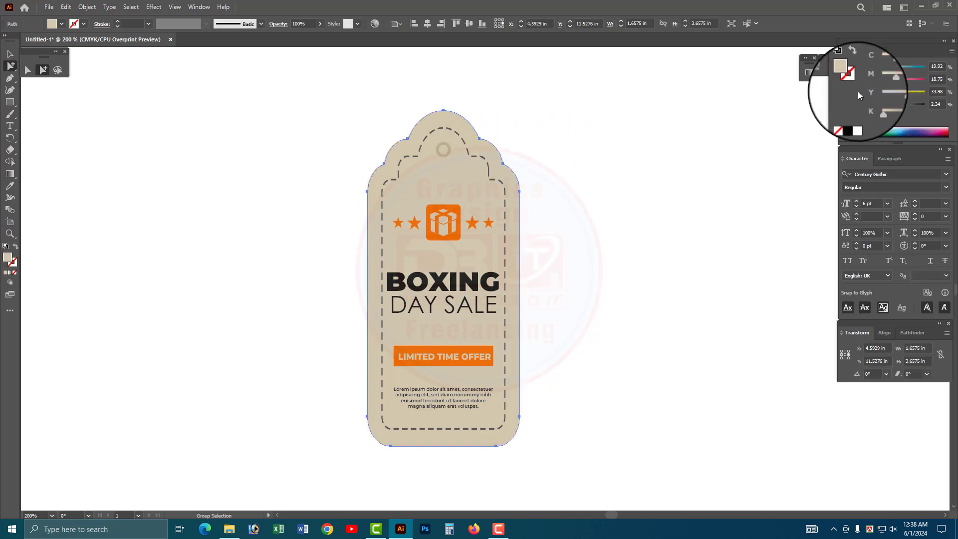
left_click(494, 149)
left_click(494, 149)
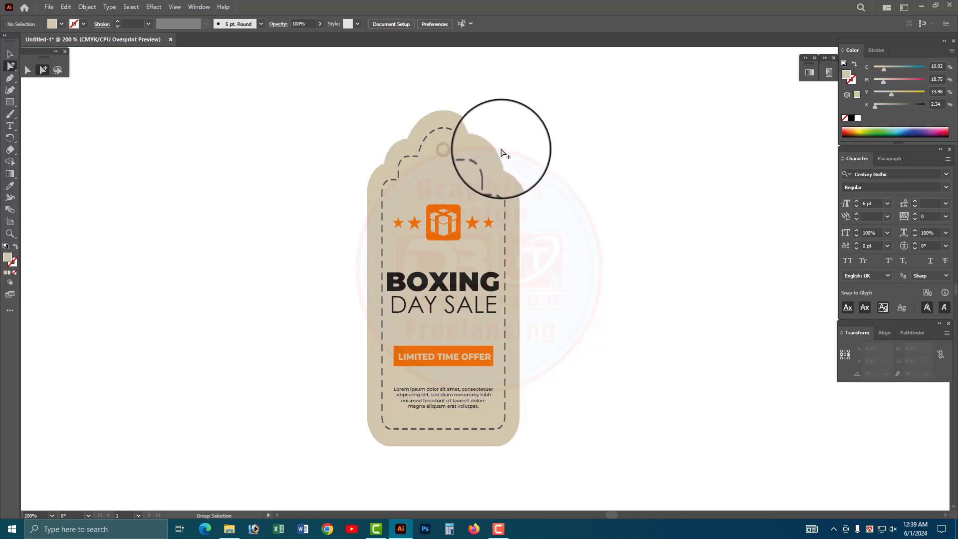
left_click(501, 150)
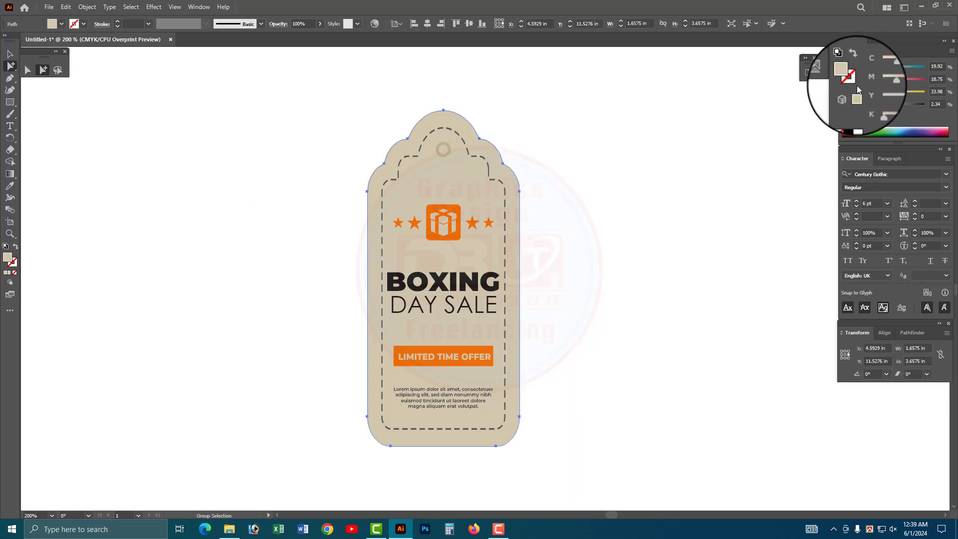
left_click(615, 159)
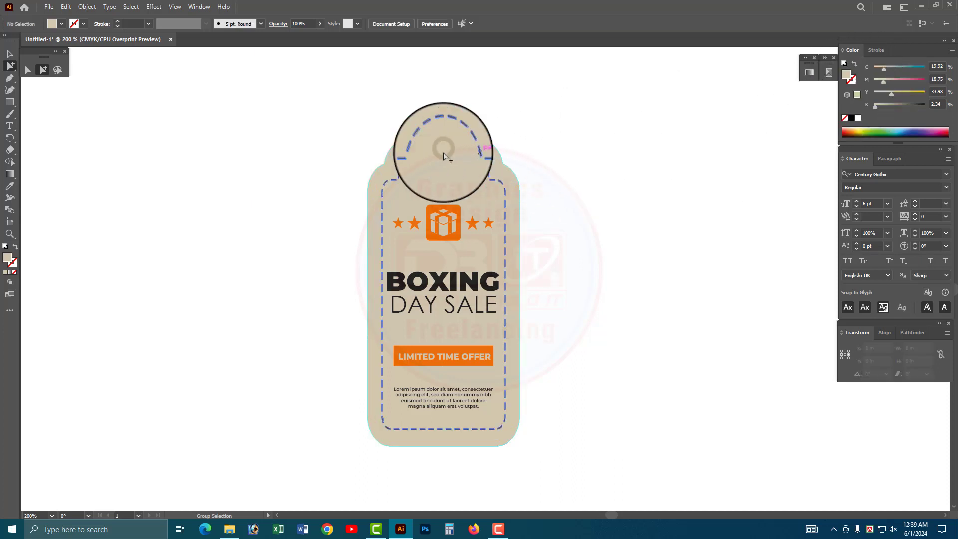
scroll(449, 195, "up", 5)
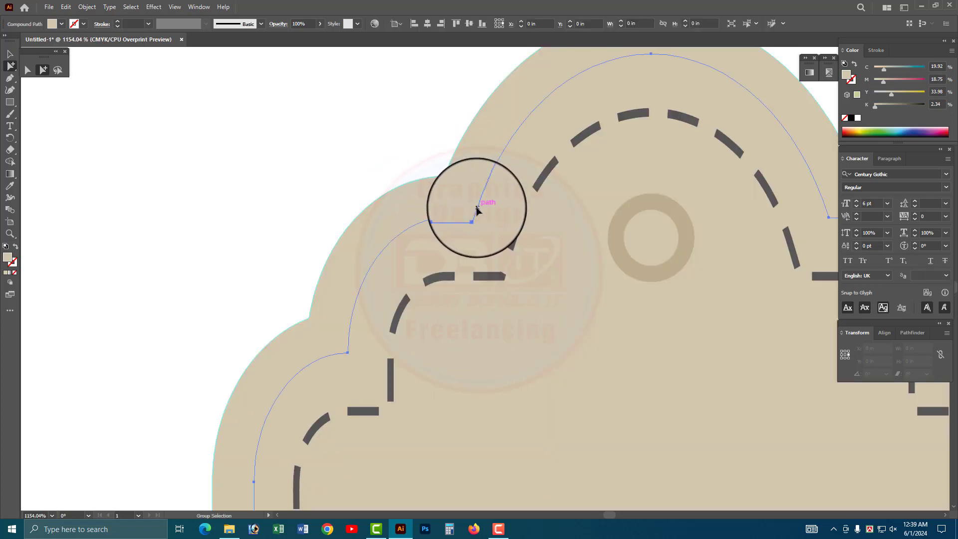
left_click(477, 211)
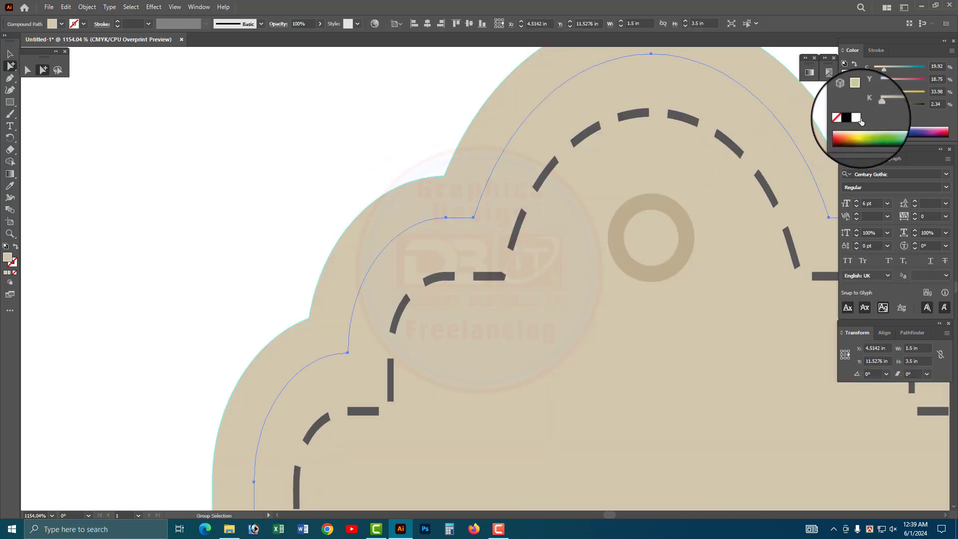
scroll(455, 123, "down", 3)
scroll(553, 357, "down", 2)
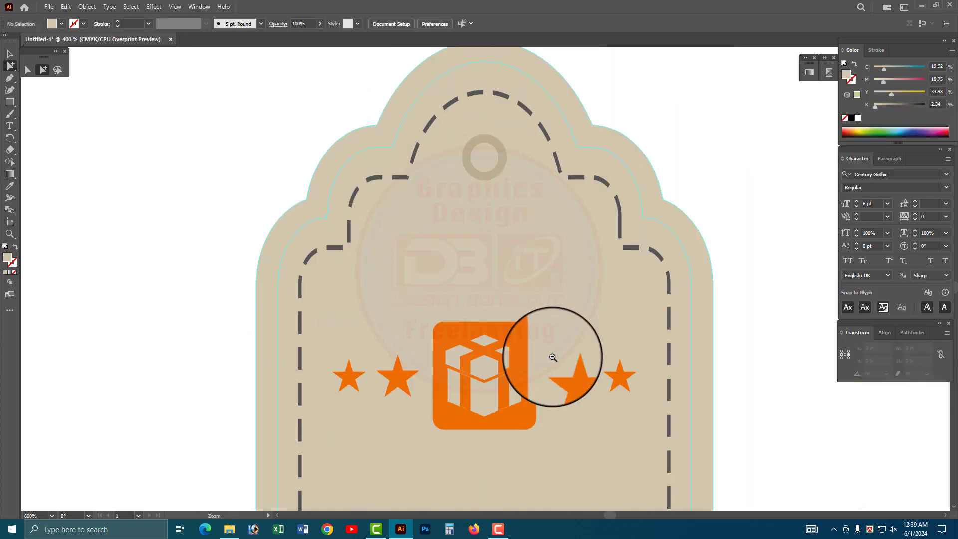
scroll(553, 357, "down", 2)
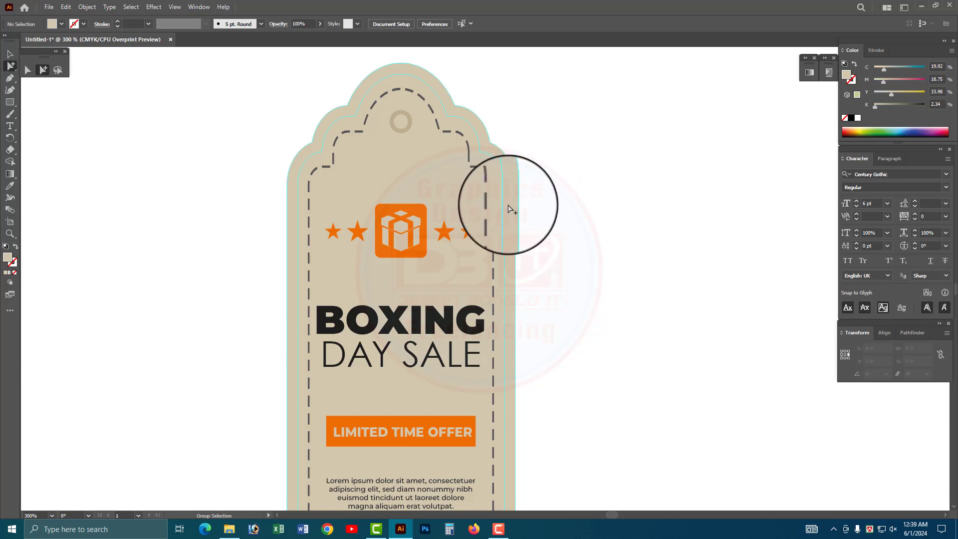
Move the lower hangtag left to start the row, noting its 1.6575 in width
left_click(560, 314, "alt")
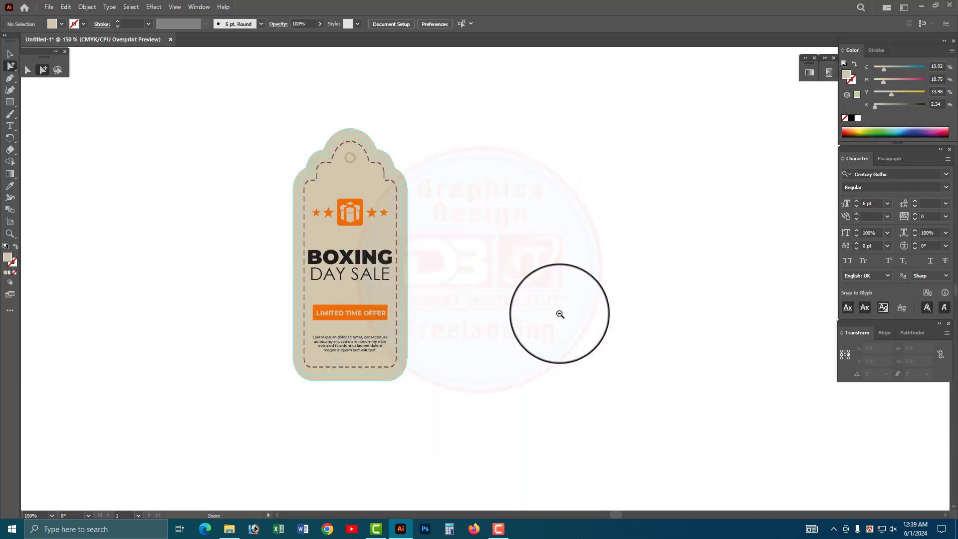
scroll(494, 285, "up", 2)
scroll(300, 199, "up", 2)
left_click(10, 53)
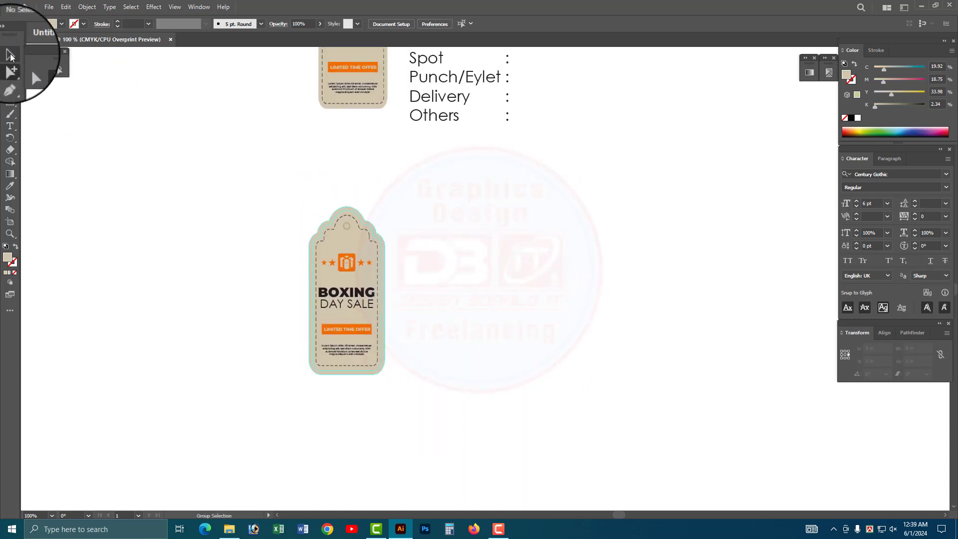
left_click(359, 327)
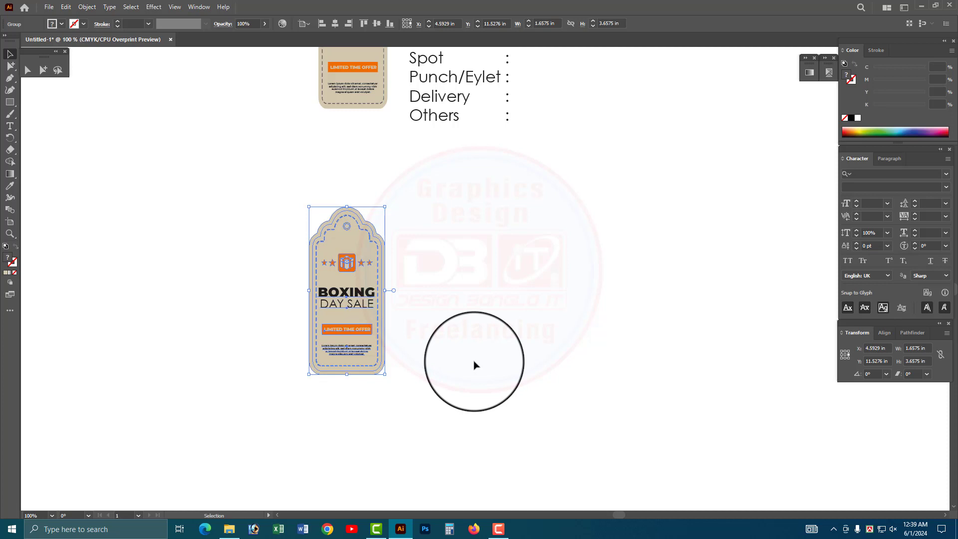
key("z")
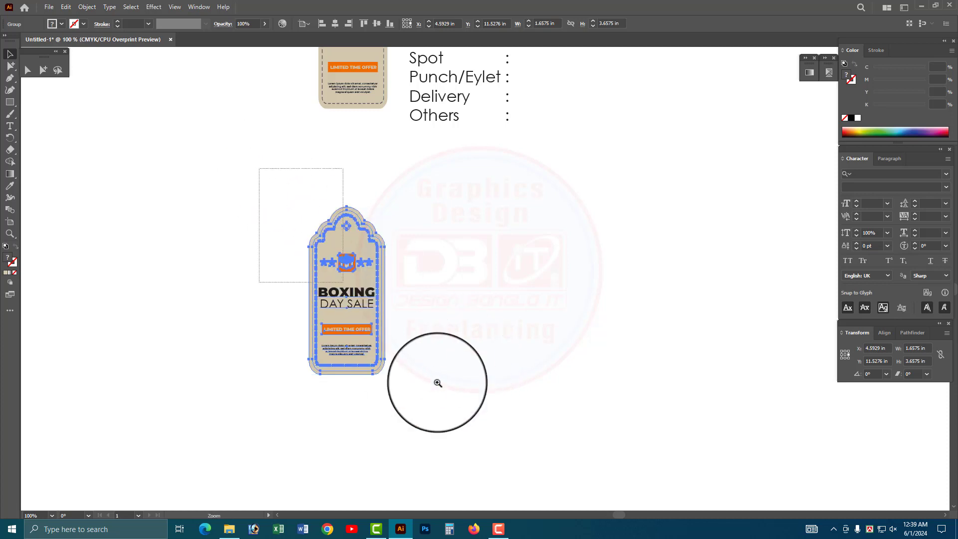
left_click_drag(260, 170, 424, 405)
key("ctrl+minus")
key("ctrl+minus")
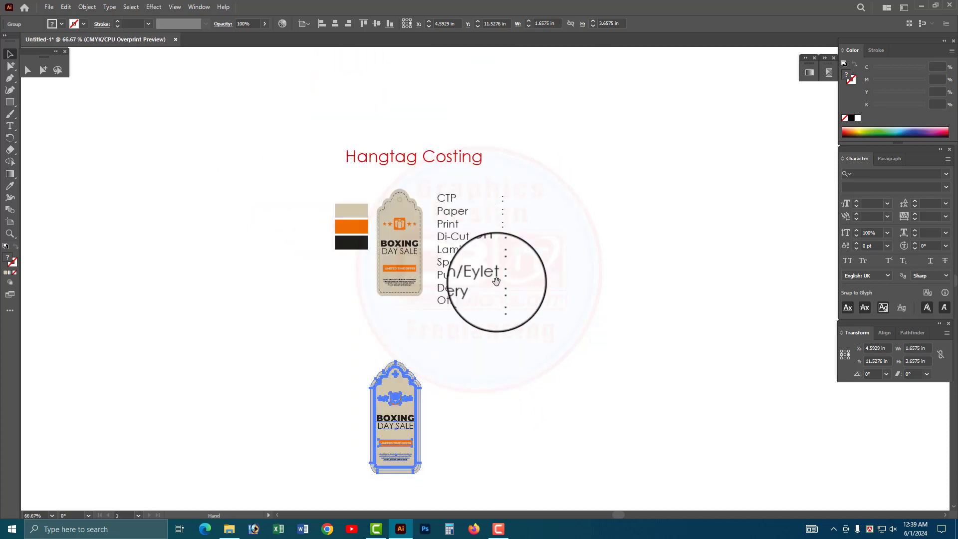
key("v")
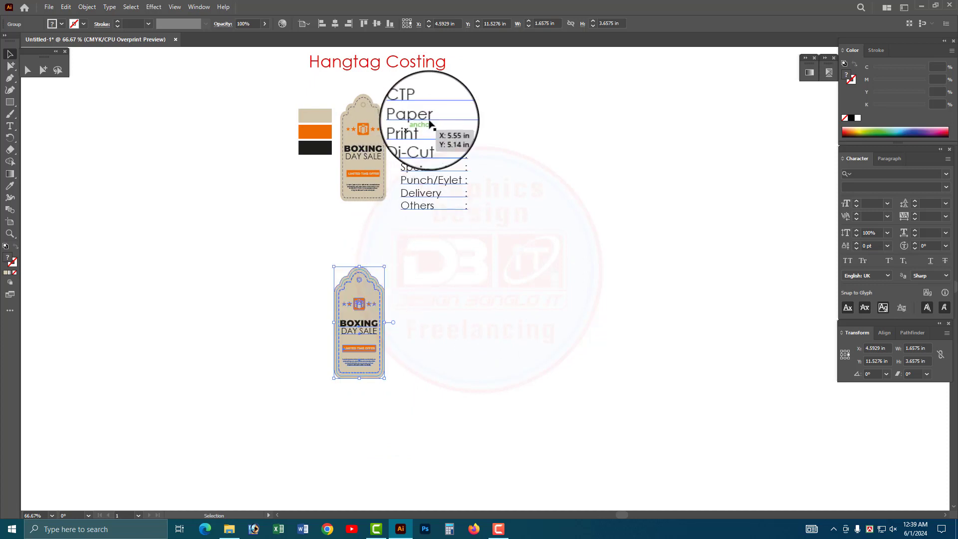
left_click_drag(372, 327, 366, 281)
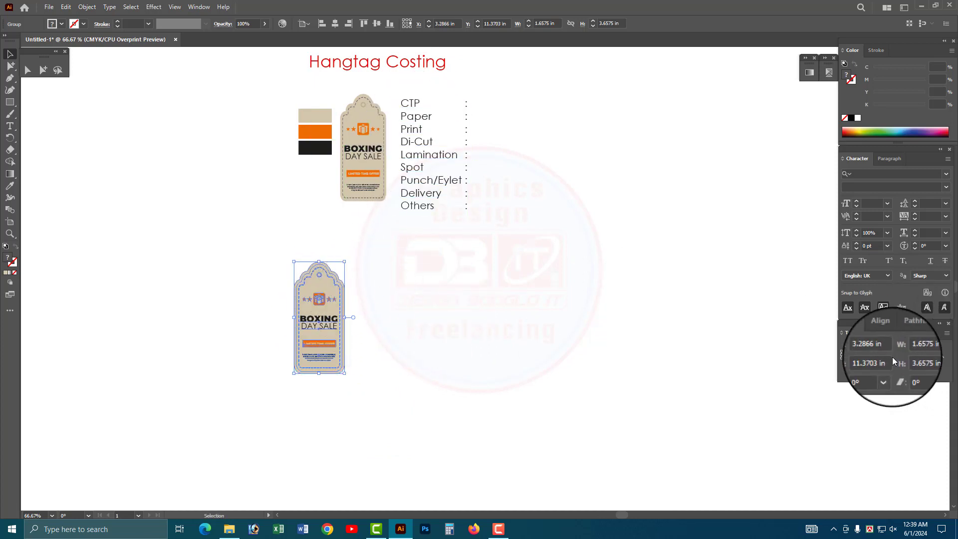
left_click(916, 347)
Set Keyboard Increment to the tag width and Alt+Right-duplicate the tag across the row
left_click(444, 300)
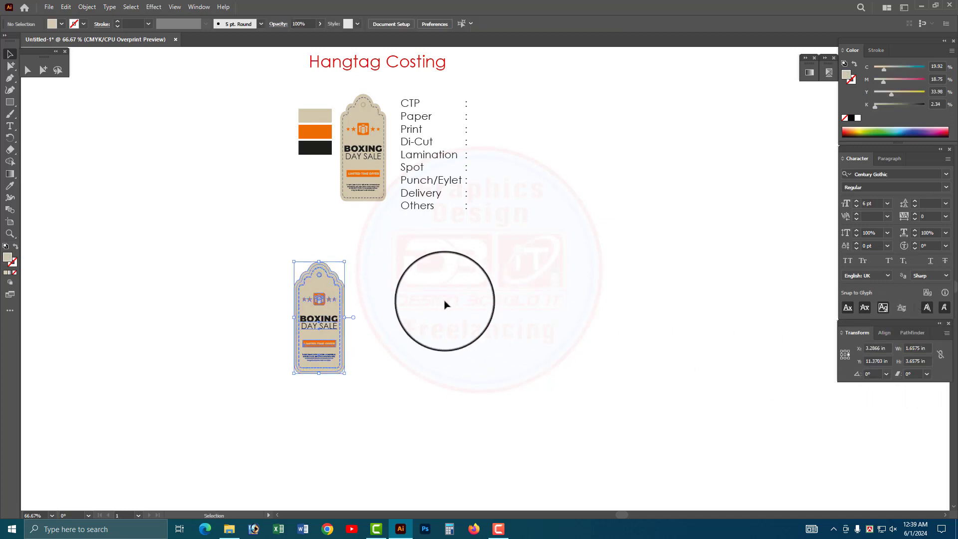
key("ctrl+k")
key("Return")
left_click_drag(439, 296, 331, 329)
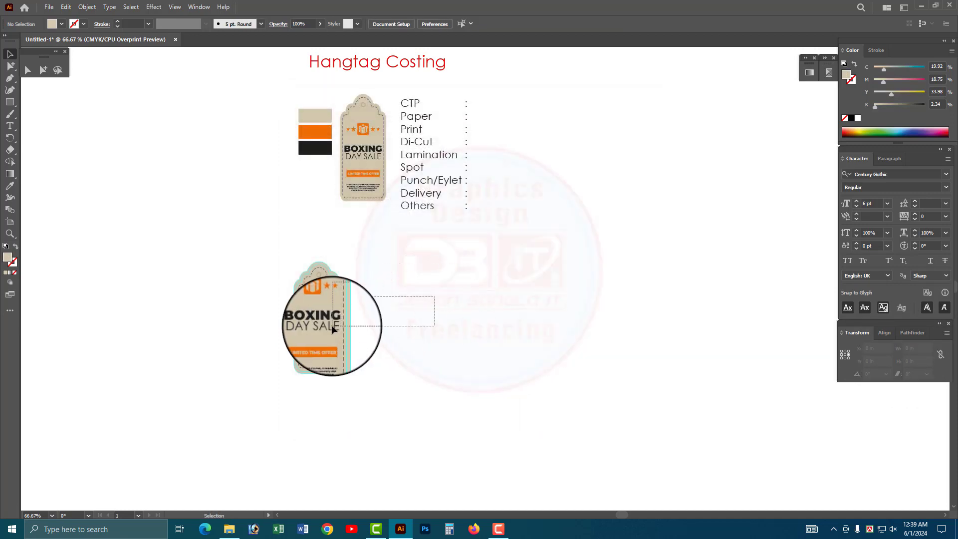
key("alt+Right")
key("alt+Right")
key("alt+Right")
key("alt+Right")
key("alt+Right")
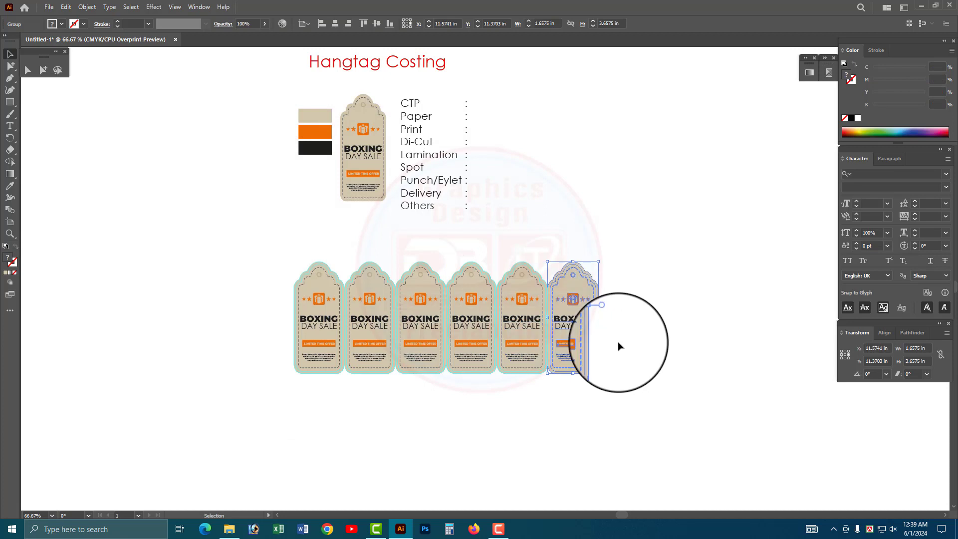
left_click_drag(618, 346, 290, 374)
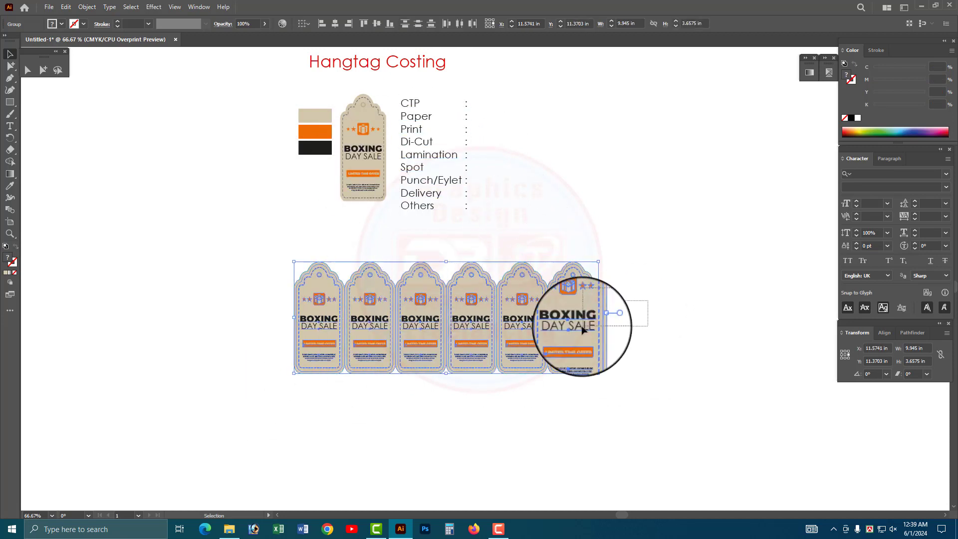
left_click(577, 322)
key("alt+Right")
key("alt+Right")
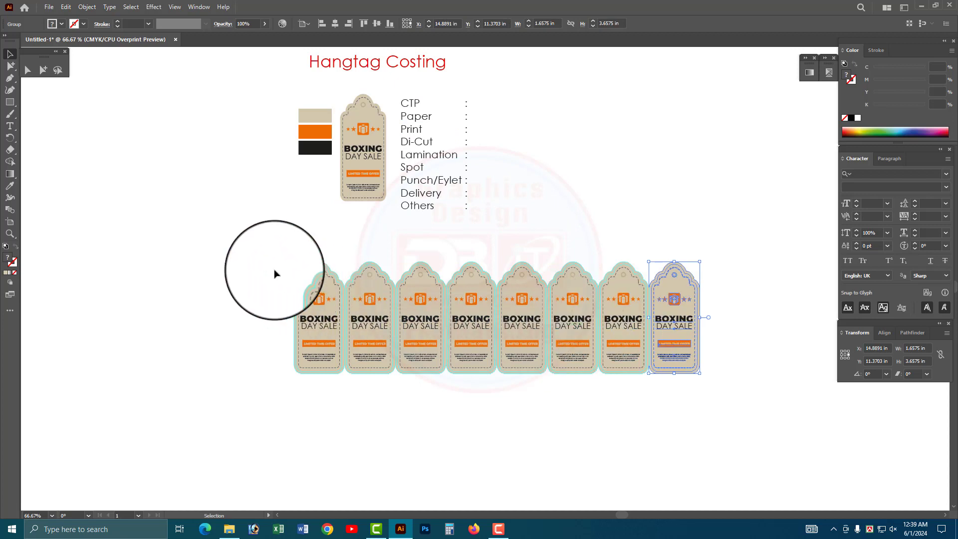
Add a ninth tag copy, then undo it to leave a row of eight
left_click_drag(274, 271, 753, 310)
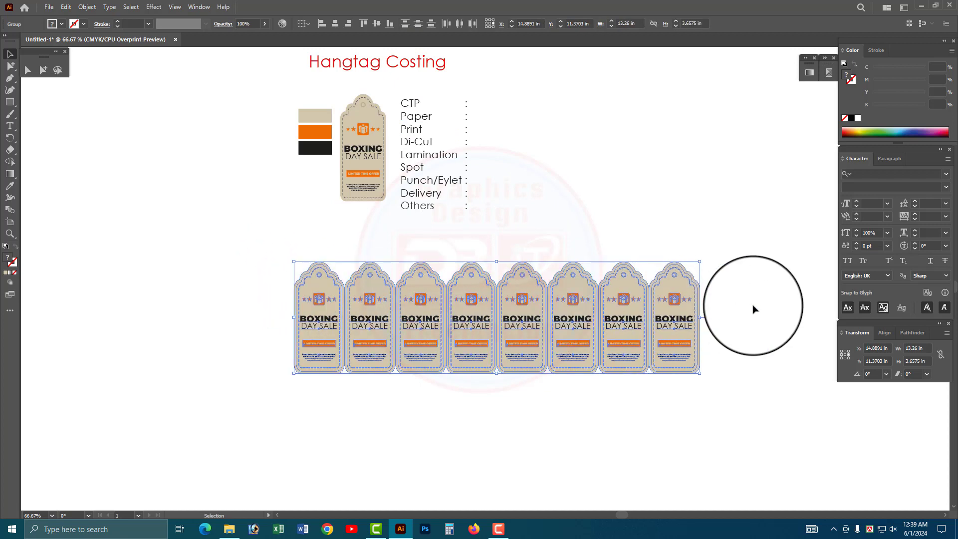
left_click(701, 321)
key("alt+Right")
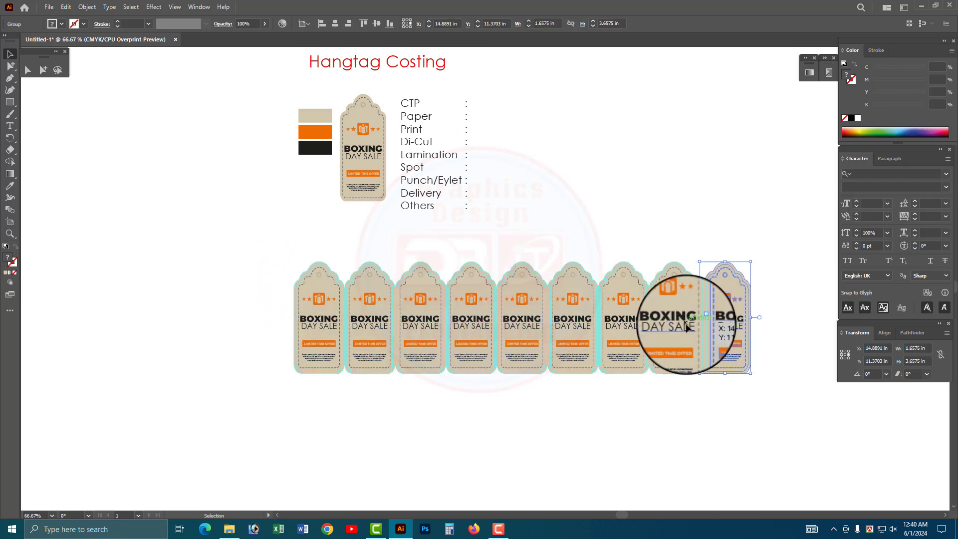
left_click_drag(762, 315, 265, 346)
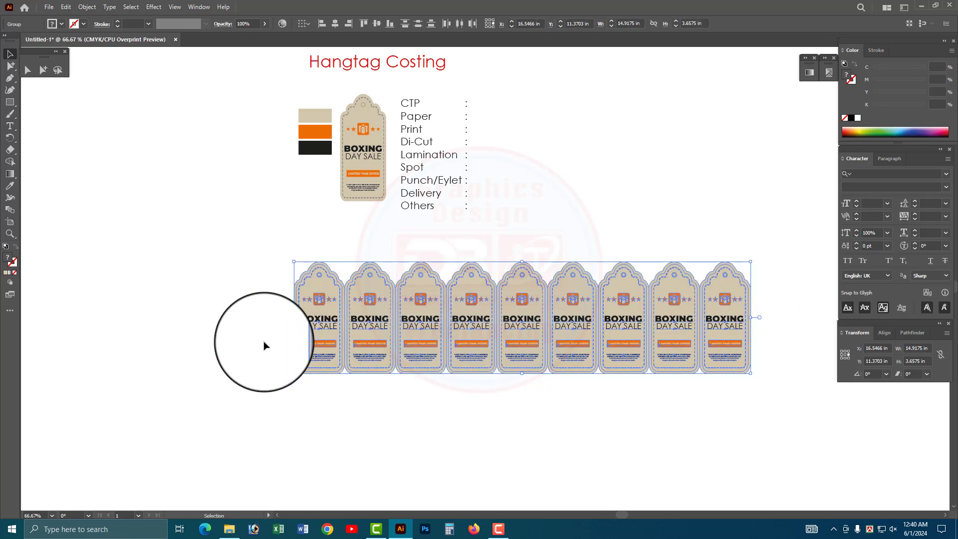
left_click_drag(738, 309, 739, 302)
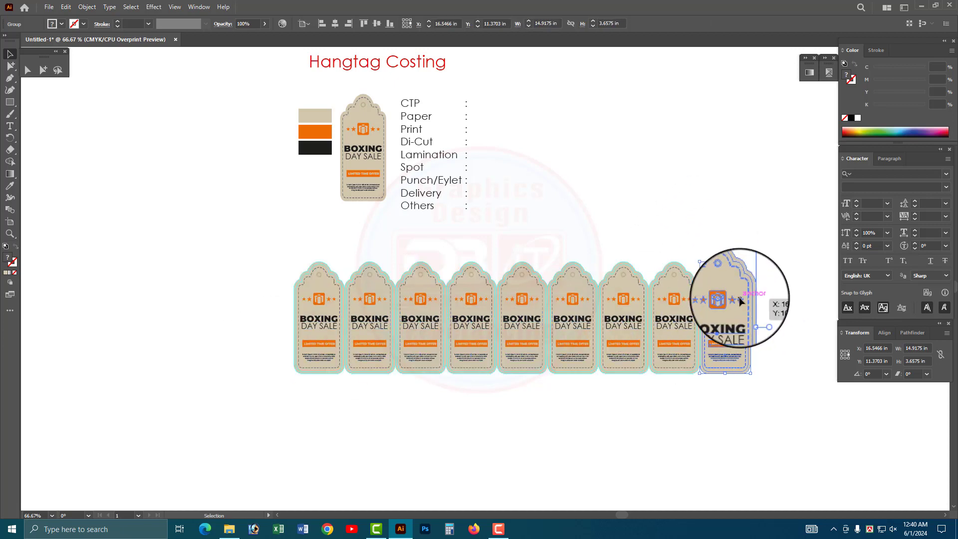
key("ctrl+z")
key("ctrl+z")
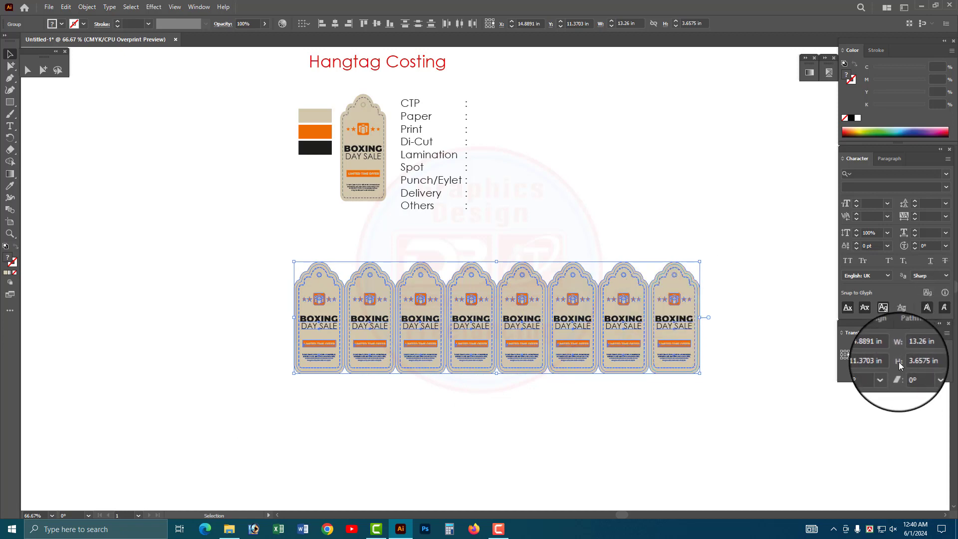
Repeat the eight-tag row downward, delete the extra fourth row, and select the three-row grid
left_click(670, 248)
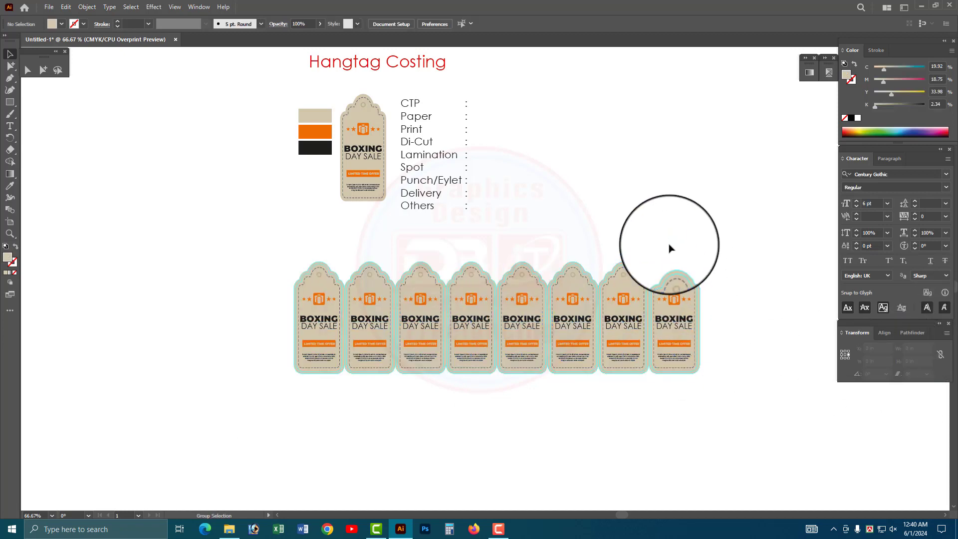
key("ctrl+k")
key("Escape")
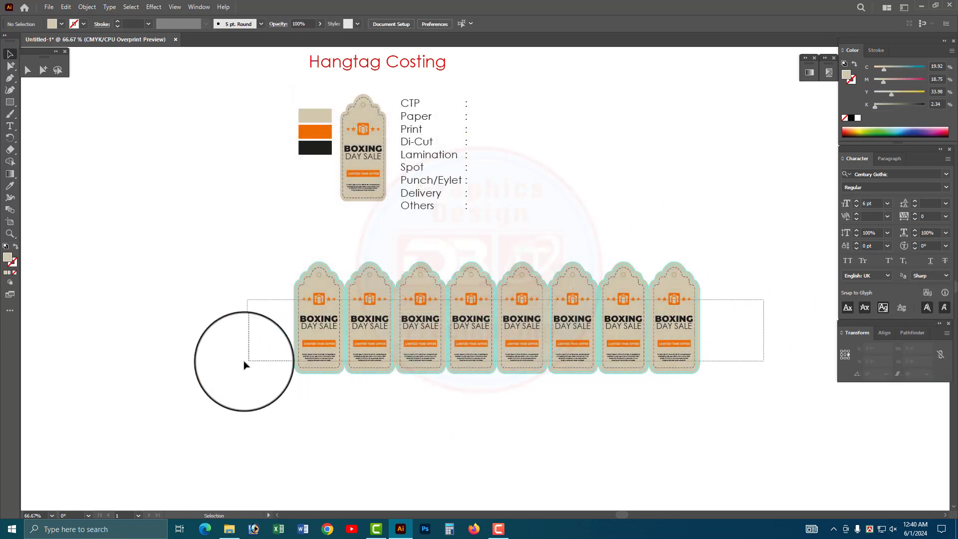
left_click_drag(706, 299, 248, 364)
key("ctrl+d")
key("ctrl+d")
key("ctrl+d")
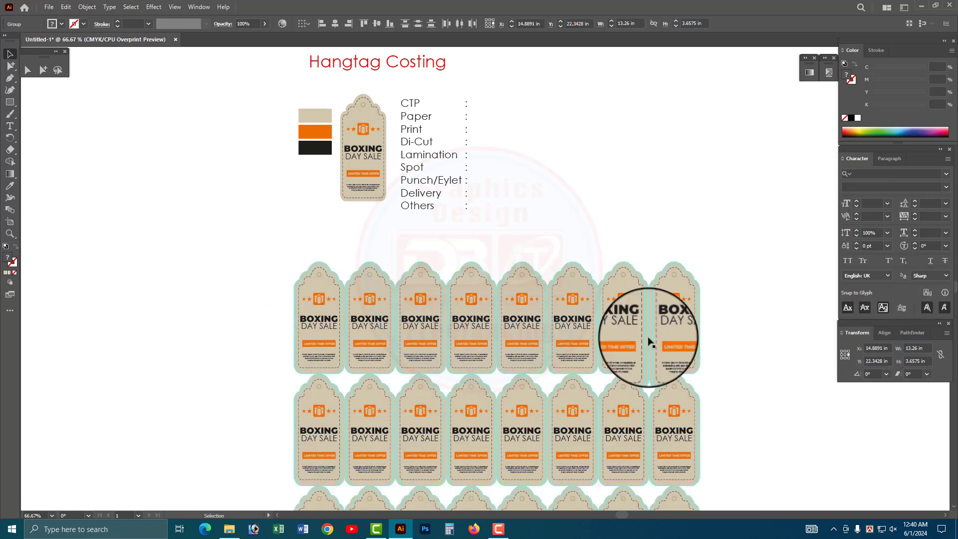
scroll(639, 322, "down", 2)
scroll(589, 332, "down", 1)
scroll(582, 340, "down", 1)
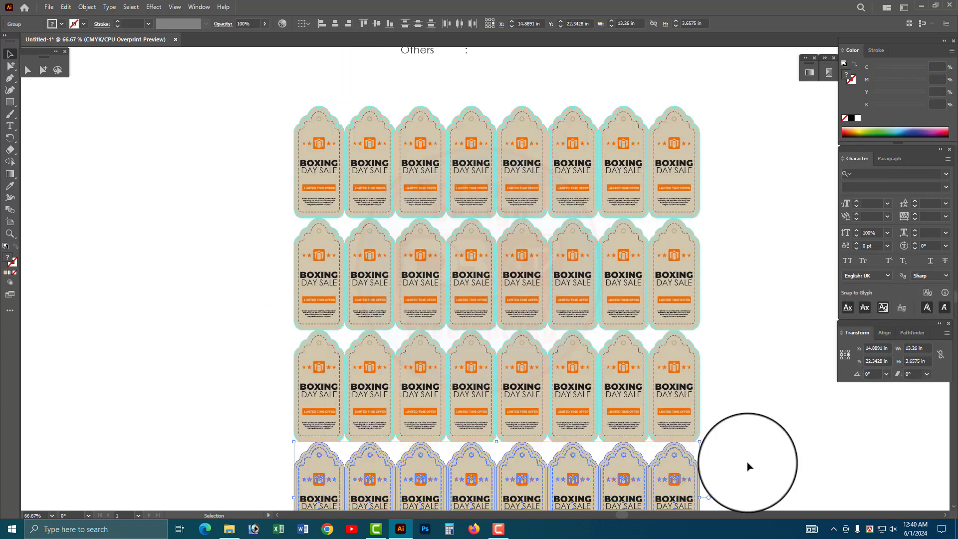
key("Delete")
left_click_drag(738, 444, 287, 174)
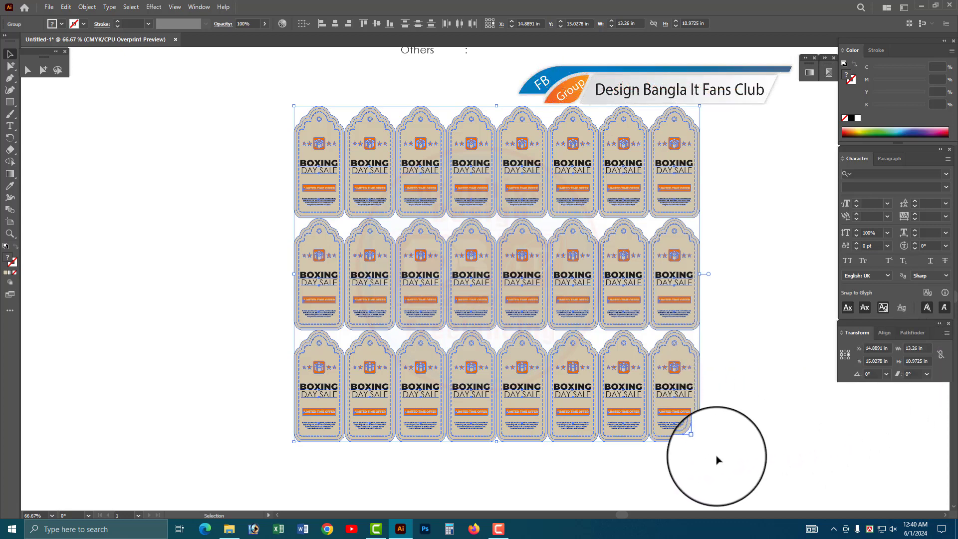
left_click_drag(613, 478, 313, 120)
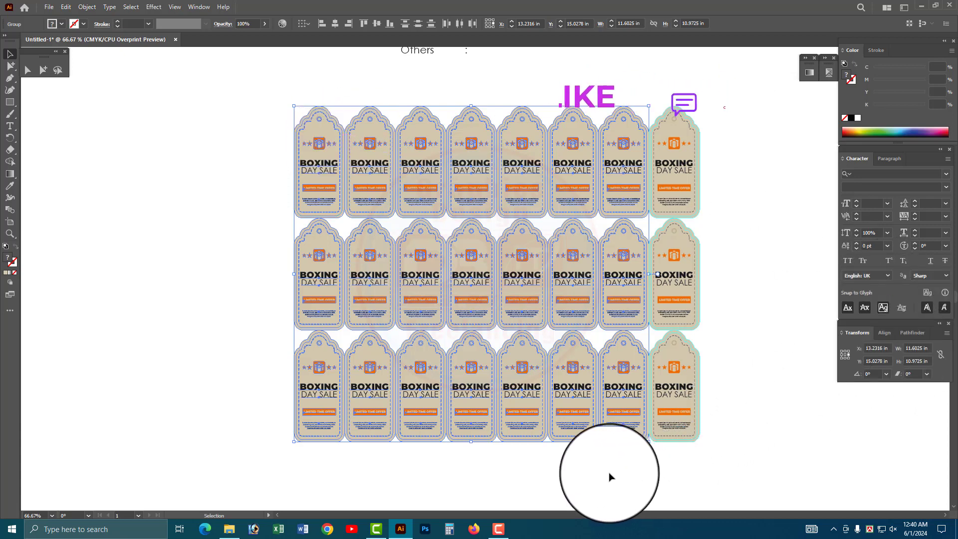
Adjust the grid selection and duplicate six third-row tags into a new row below
left_click(621, 424, "shift")
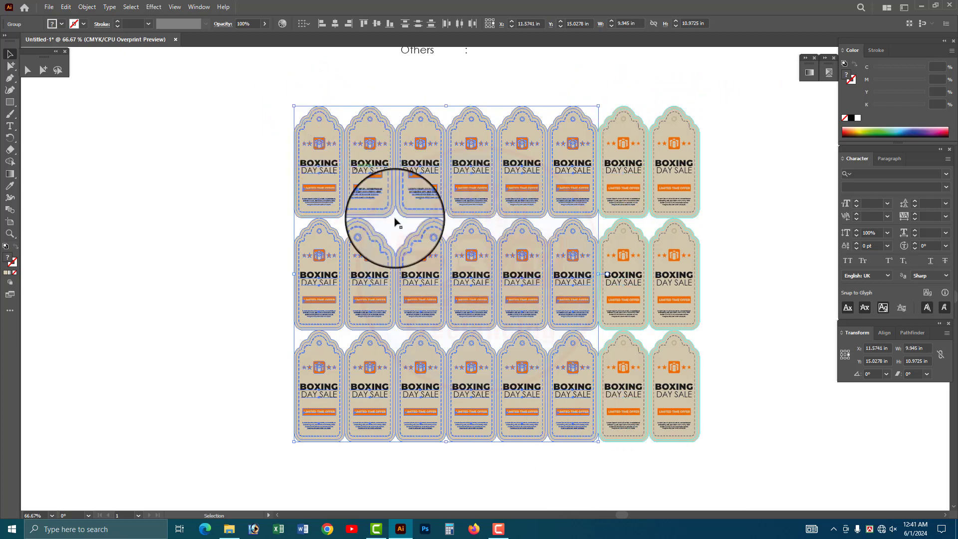
scroll(512, 303, "up", 2)
scroll(531, 300, "down", 5)
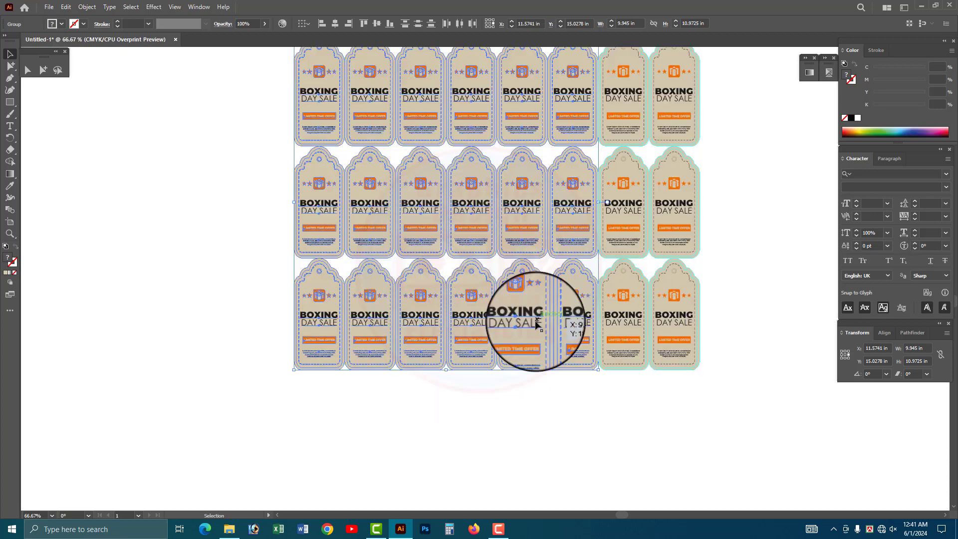
left_click(729, 397)
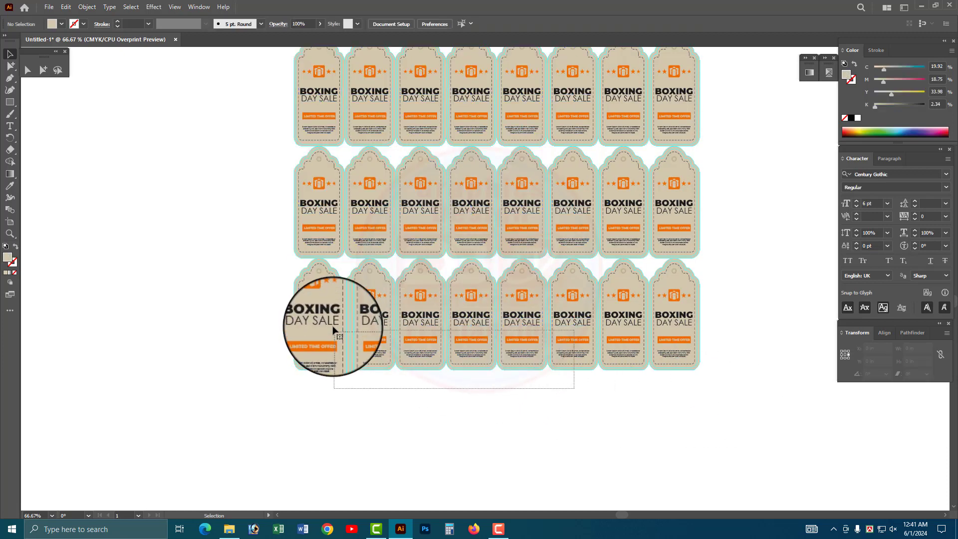
left_click(344, 329)
key("ctrl+d")
key("ctrl+minus")
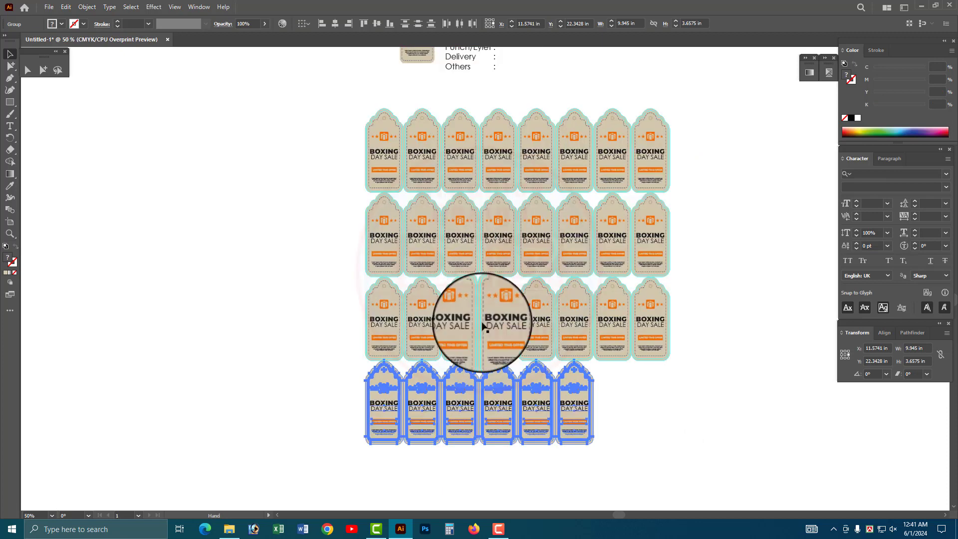
Select the lower three rows of tags and delete them, leaving one row of eight
left_click_drag(461, 232, 393, 138)
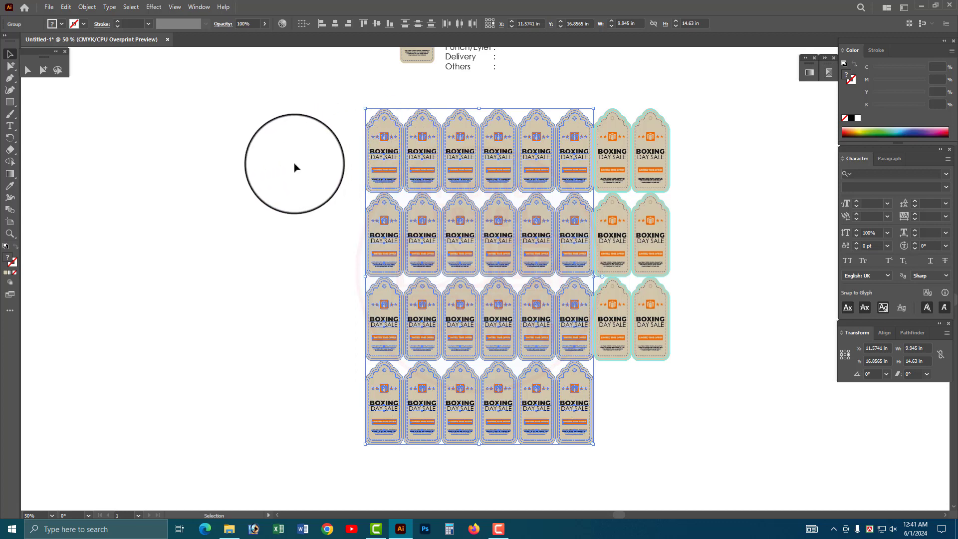
left_click_drag(249, 139, 693, 316)
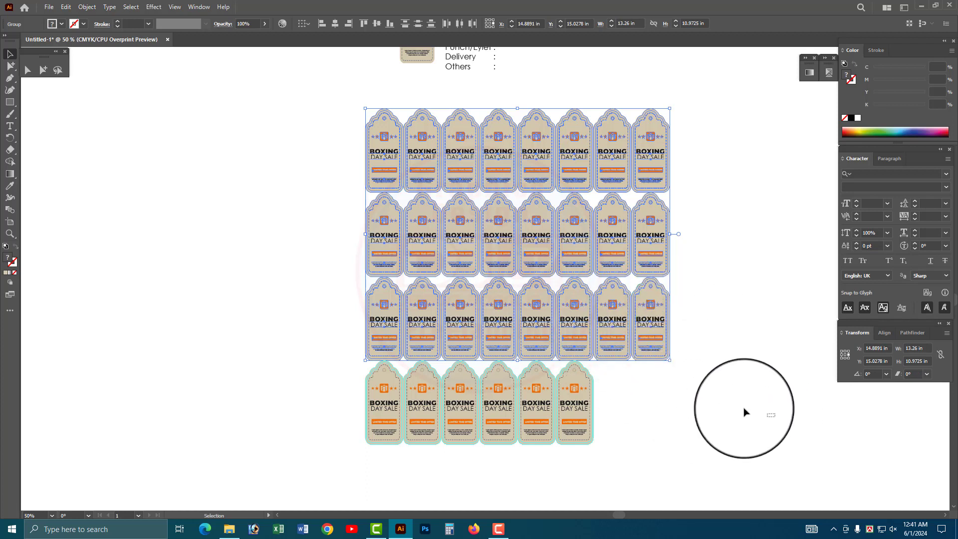
left_click_drag(764, 417, 349, 238)
key("Delete")
Delete seven tags and set the remaining tag's height to 3.5 in
left_click_drag(741, 291, 429, 108)
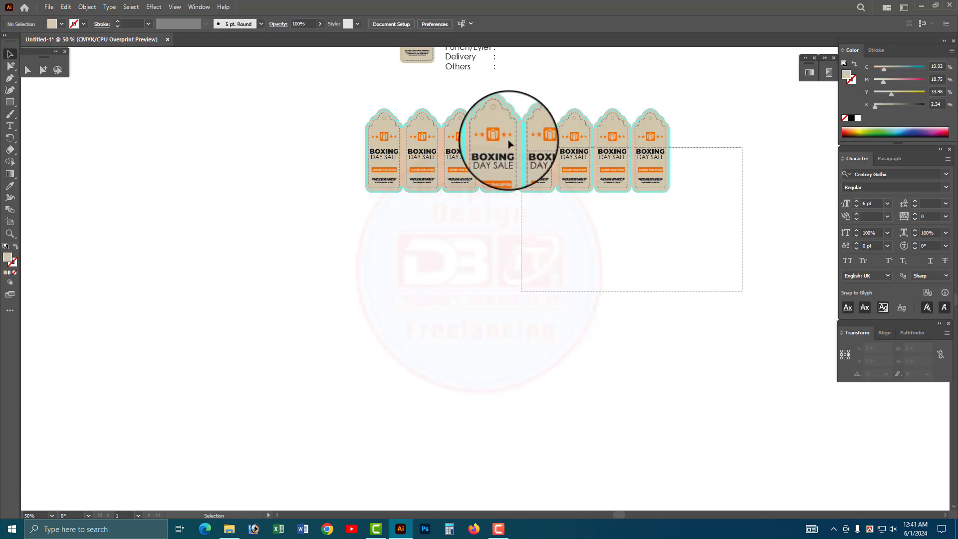
key("Delete")
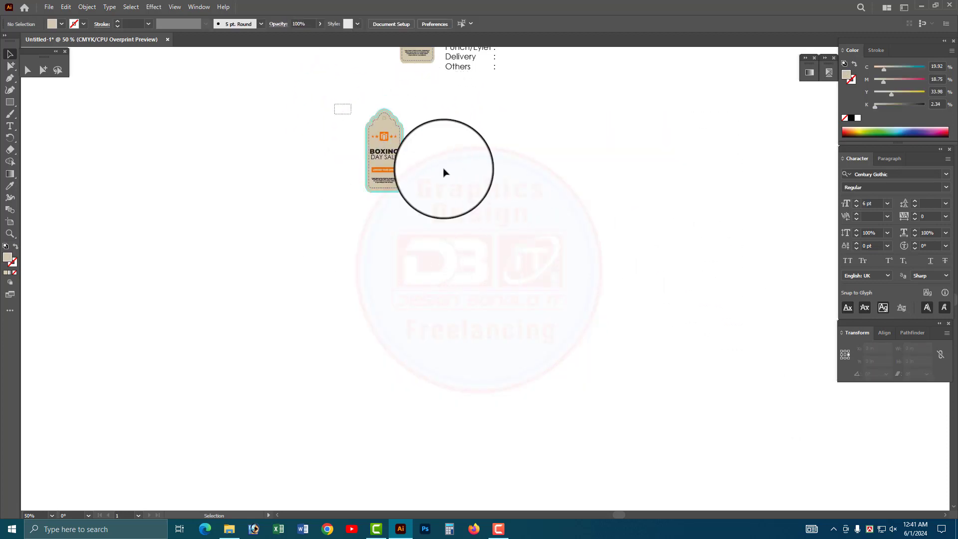
left_click(372, 165)
left_click_drag(341, 109, 497, 213)
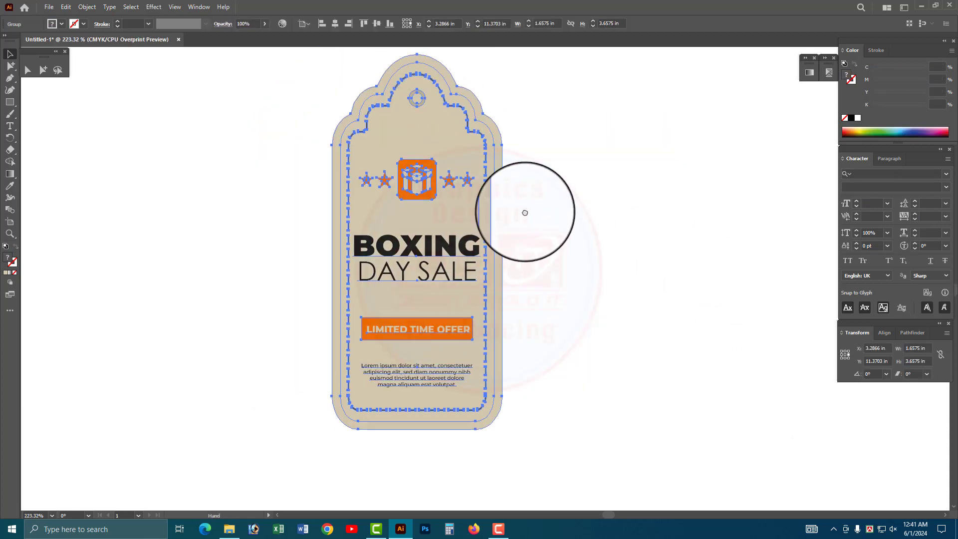
left_click(912, 361)
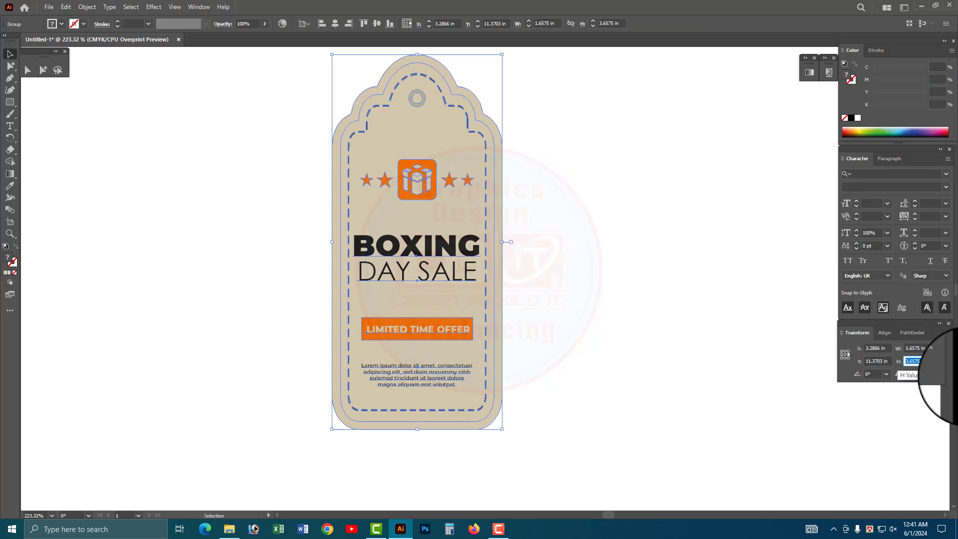
type("3.5")
key("Return")
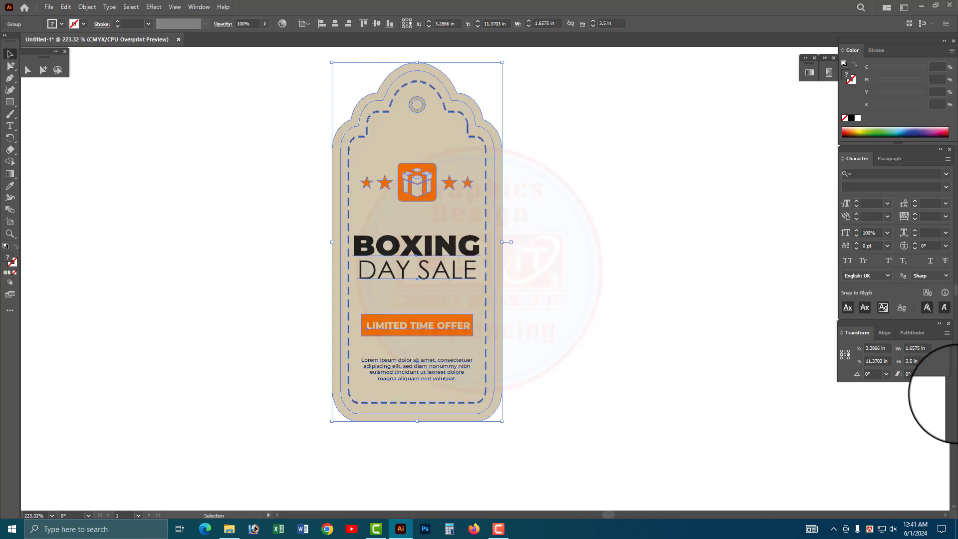
Set the Keyboard Increment to 3.5 in and reselect the tag
key("z")
left_click(502, 267, "alt")
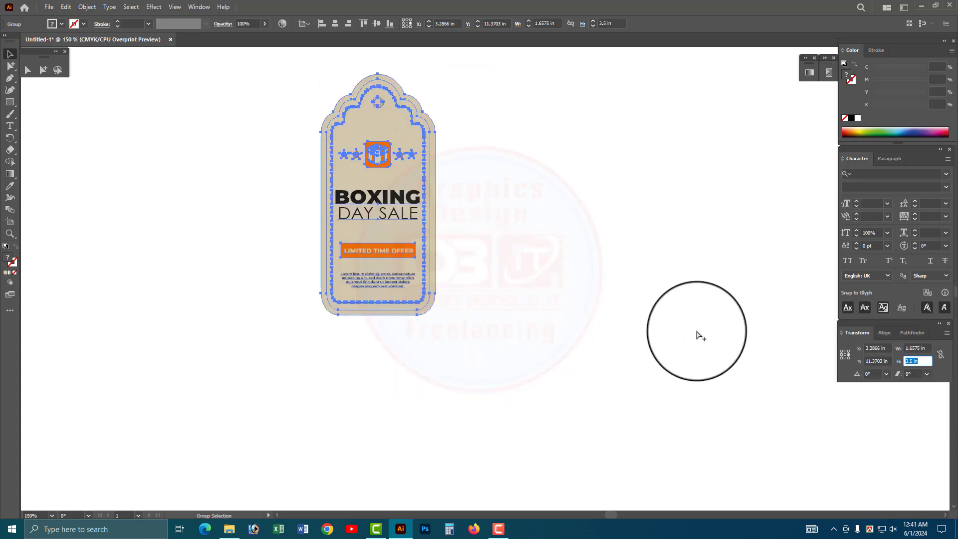
left_click(549, 262)
key("ctrl+k")
type("3.5 in")
key("Return")
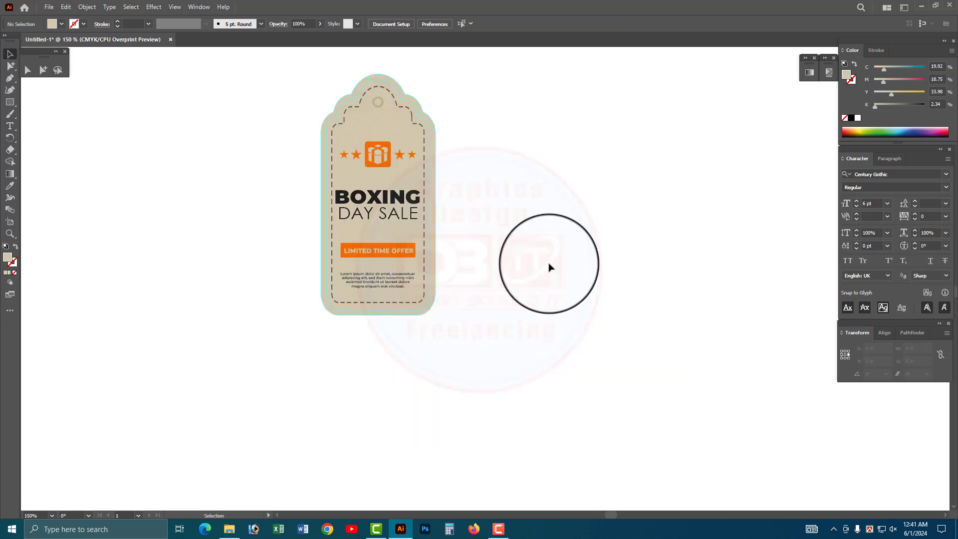
key("ctrl+1")
key("ctrl+a")
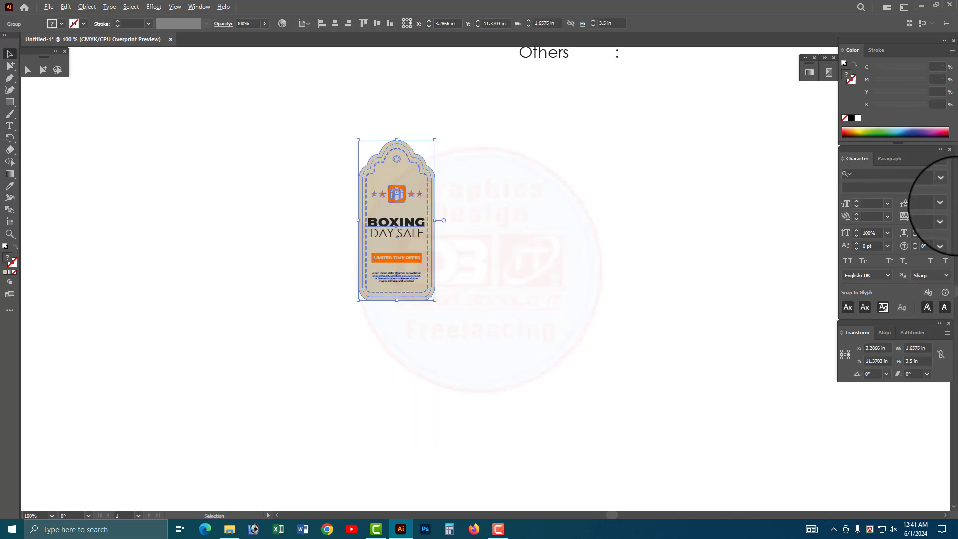
Duplicate the tag downward into a three-tag column and copy its 1.6575 in width
key("alt+Down")
key("alt+Down")
key("ctrl+minus")
left_click_drag(693, 166, 561, 211)
left_click_drag(447, 399, 541, 197)
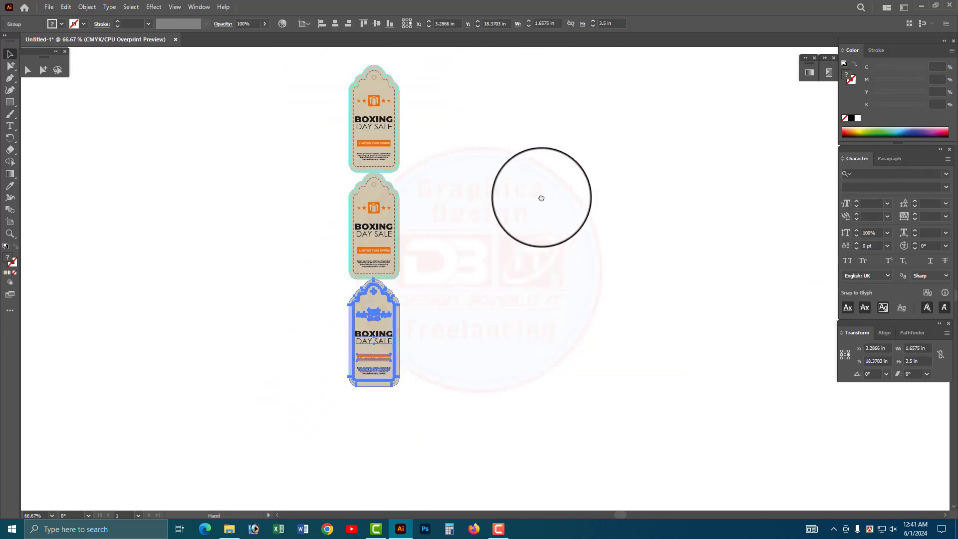
left_click_drag(468, 372, 319, 148)
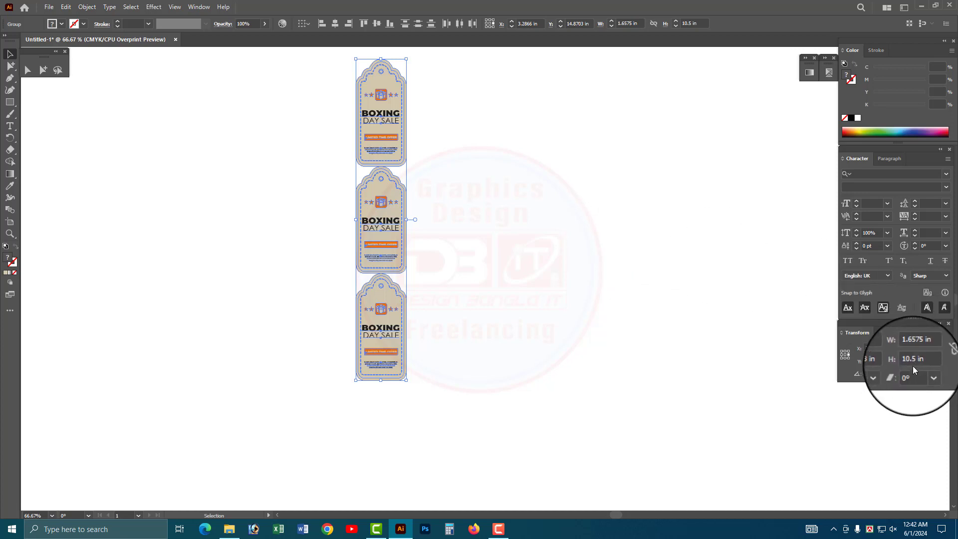
left_click(913, 348)
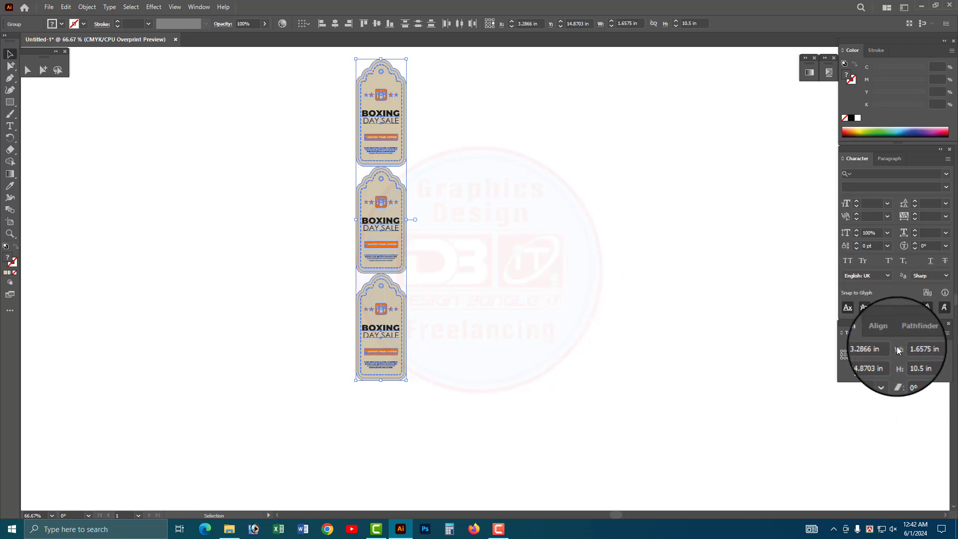
key("ctrl+c")
Set the Keyboard Increment to 1.6575 in and Alt+Right-duplicate the column into eight columns
left_click(509, 242)
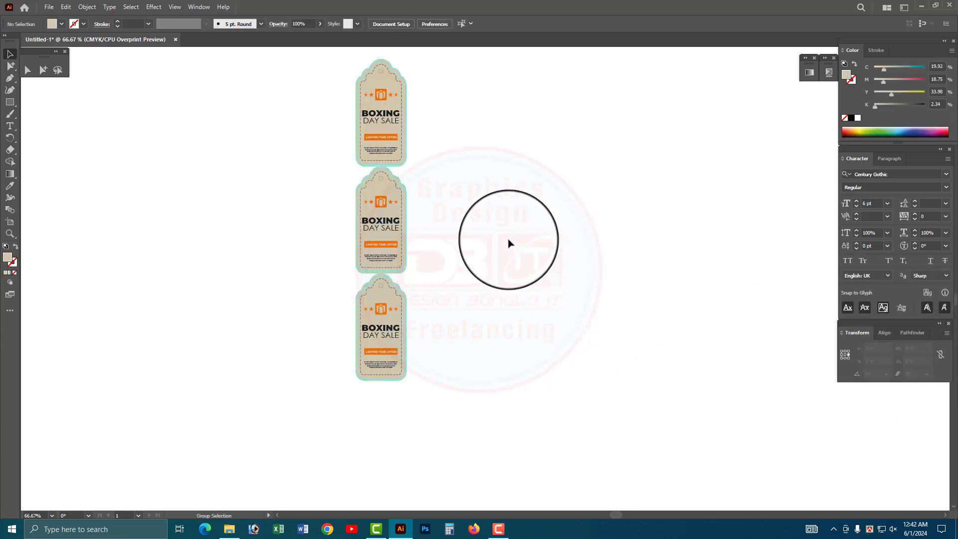
key("ctrl+k")
key("ctrl+v")
key("Return")
left_click_drag(481, 369, 372, 119)
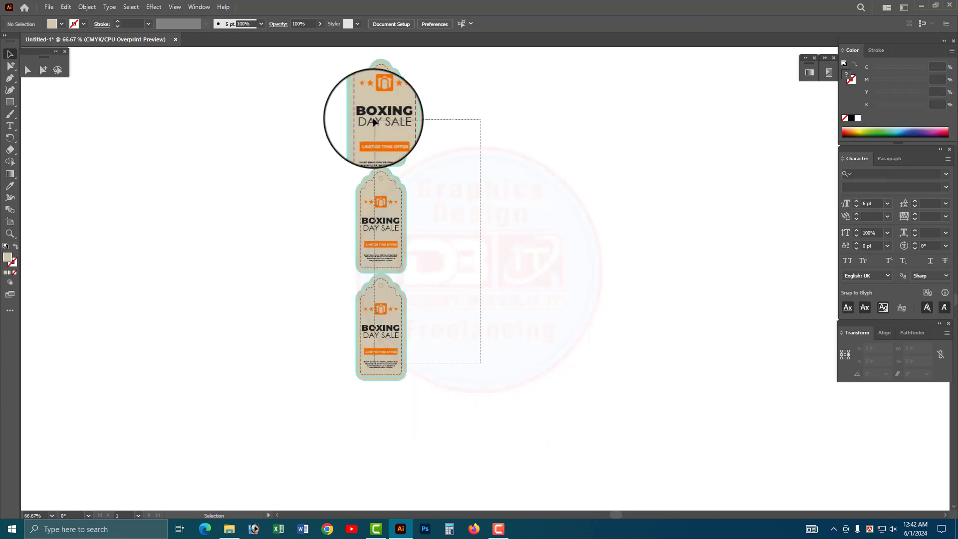
key("alt+Right")
key("alt+Right")
key("alt+Right")
key("alt+Right")
key("alt+Right")
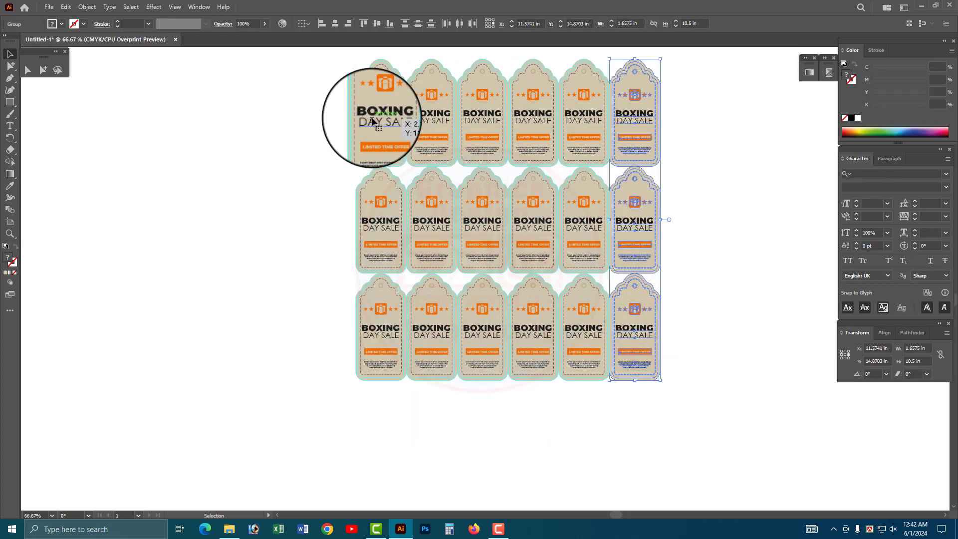
key("alt+Right")
key("alt+Right")
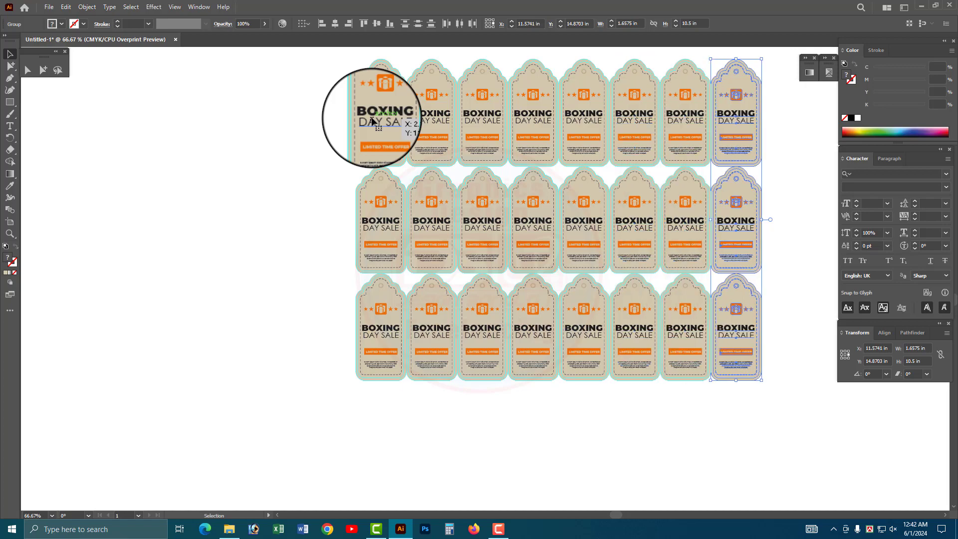
mouse_move(246, 90)
left_mouse_down()
mouse_move(751, 362)
mouse_move(523, 362)
left_mouse_up()
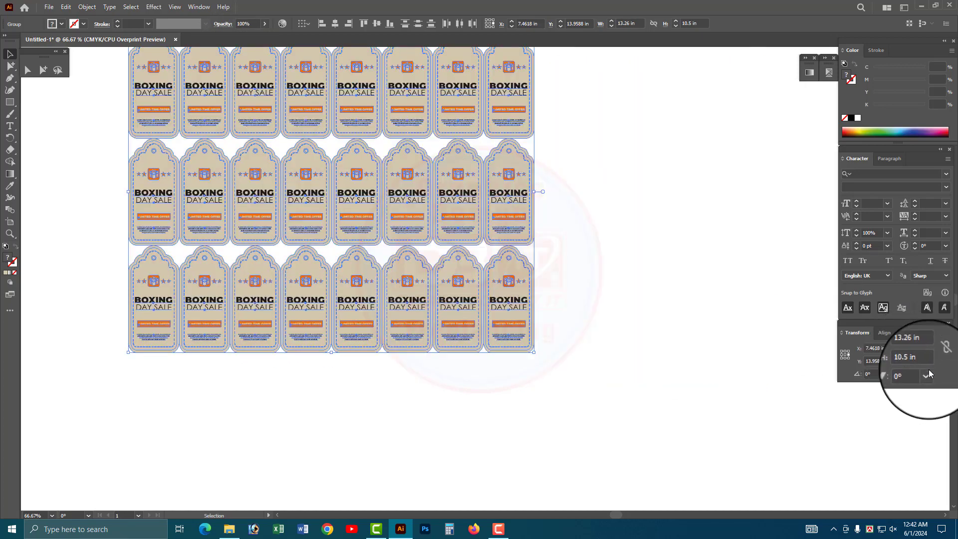
Position the 13.26 by 10.5 in tag grid below the cost list
key("ctrl+minus")
left_click_drag(492, 224, 523, 235)
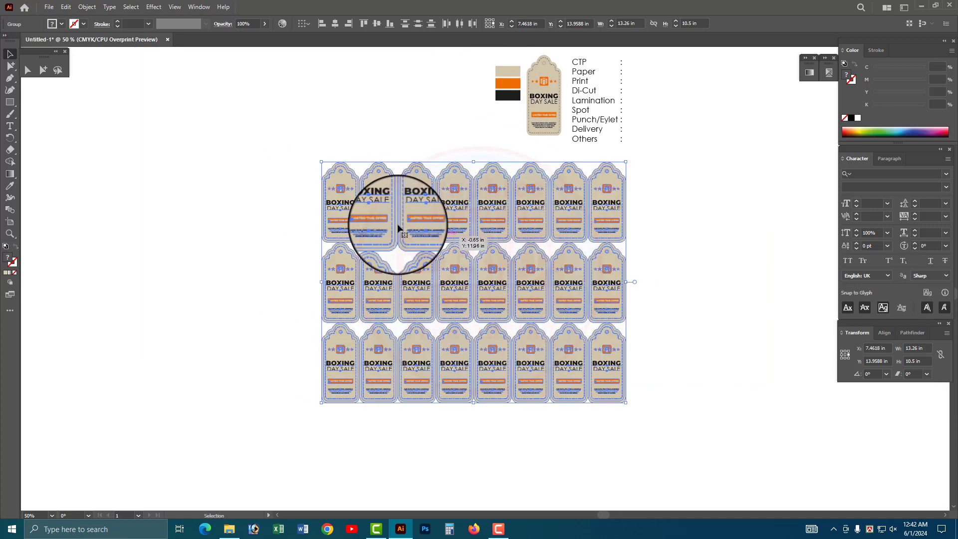
left_click_drag(425, 192, 460, 204)
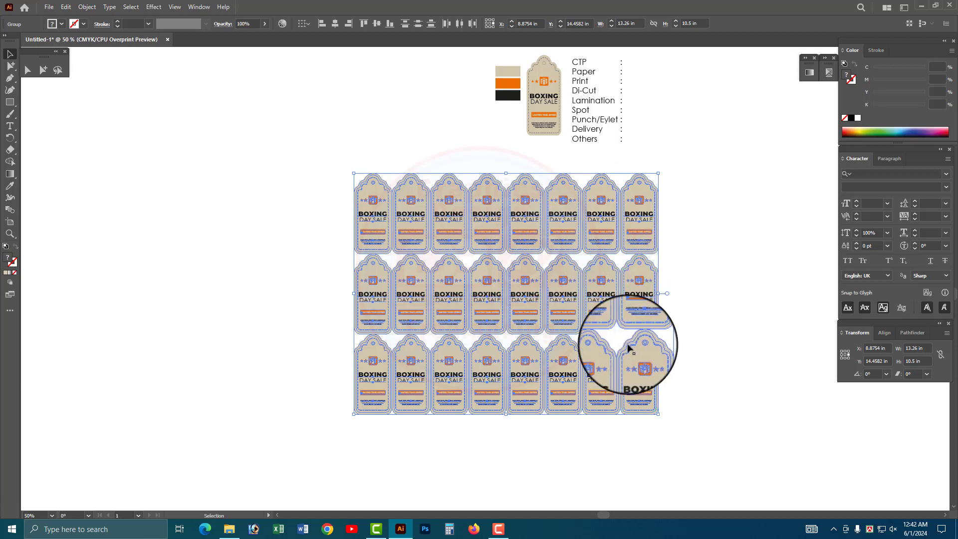
left_click_drag(374, 209, 372, 214)
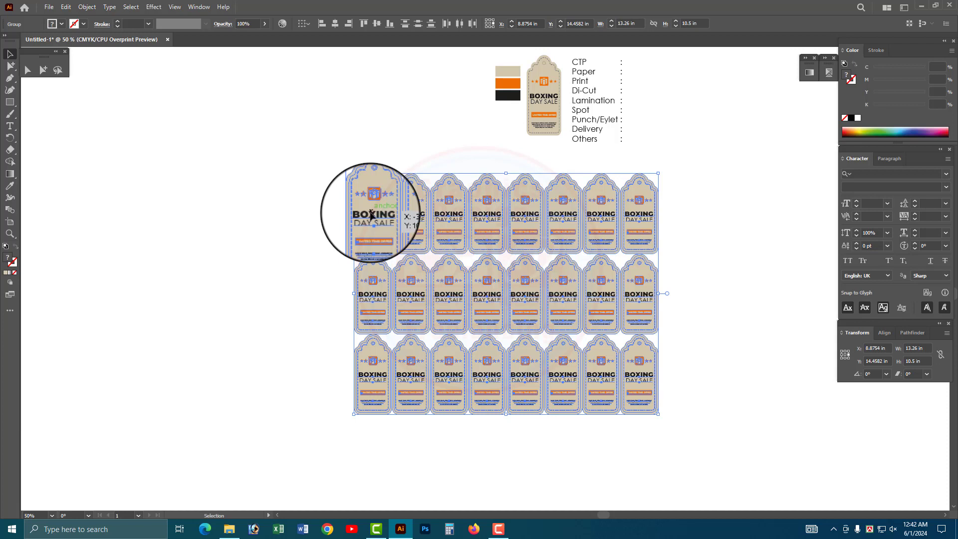
left_click_drag(371, 215, 374, 214)
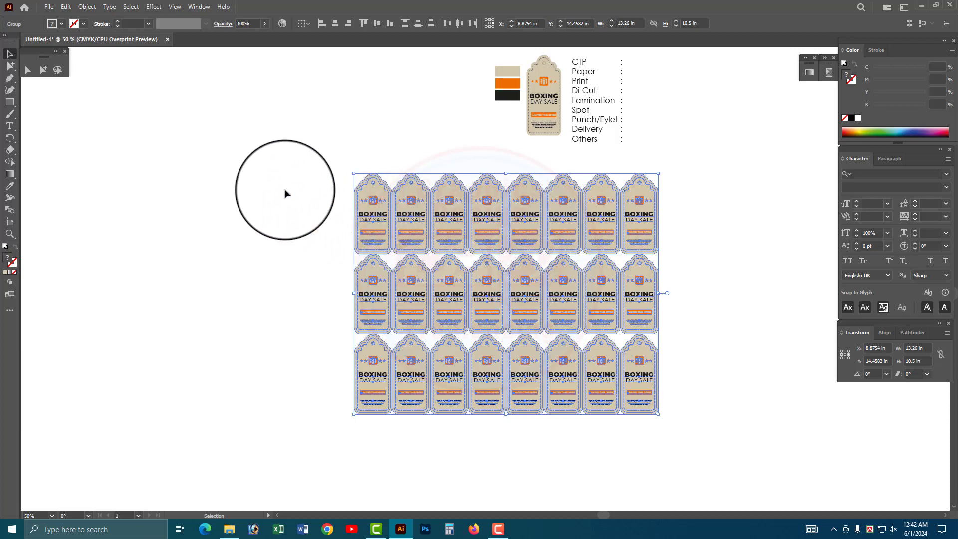
left_click_drag(287, 193, 717, 410)
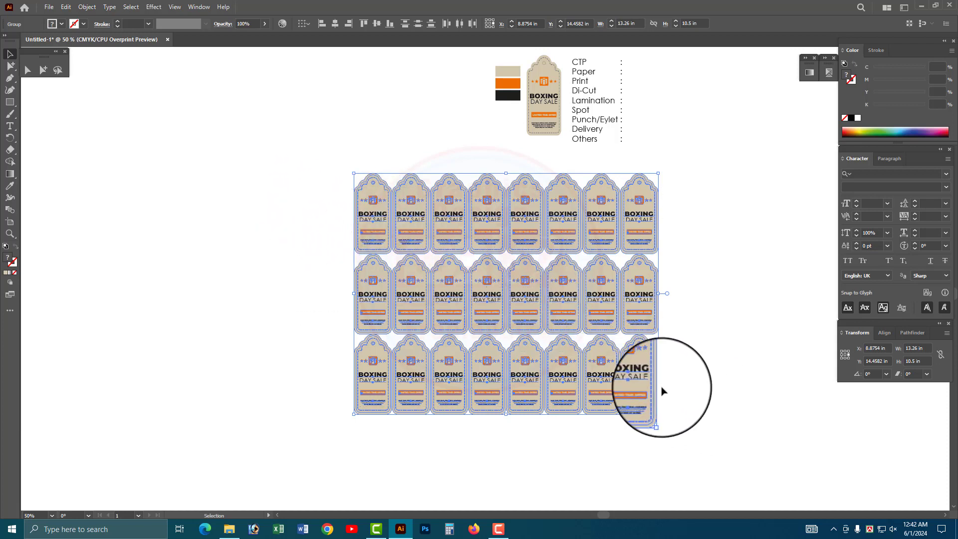
left_click_drag(504, 351, 493, 303)
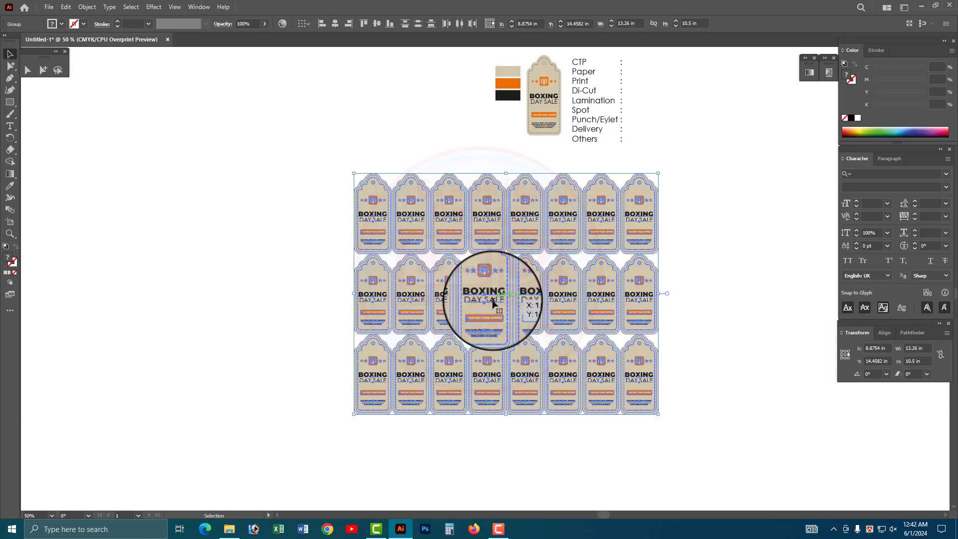
left_click(456, 534)
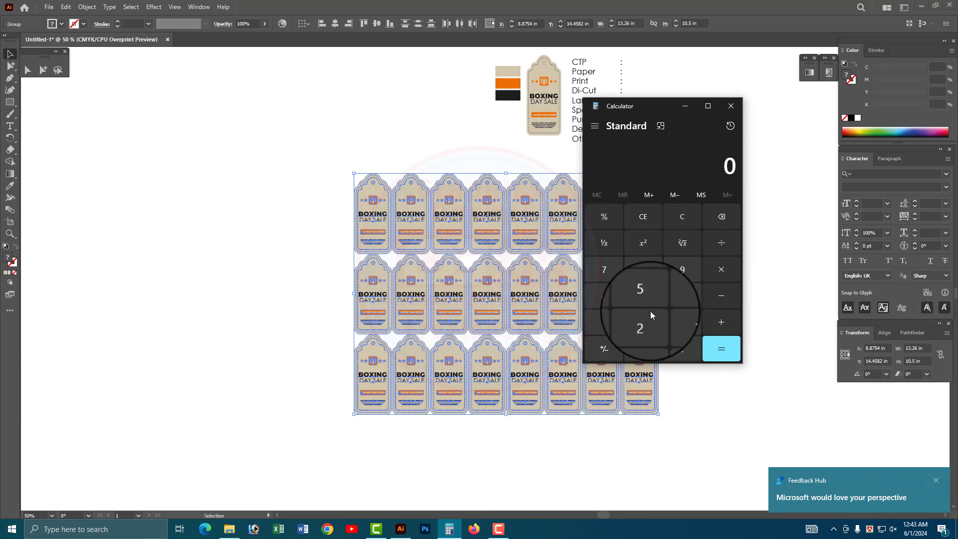
left_click(643, 324)
left_click(604, 299)
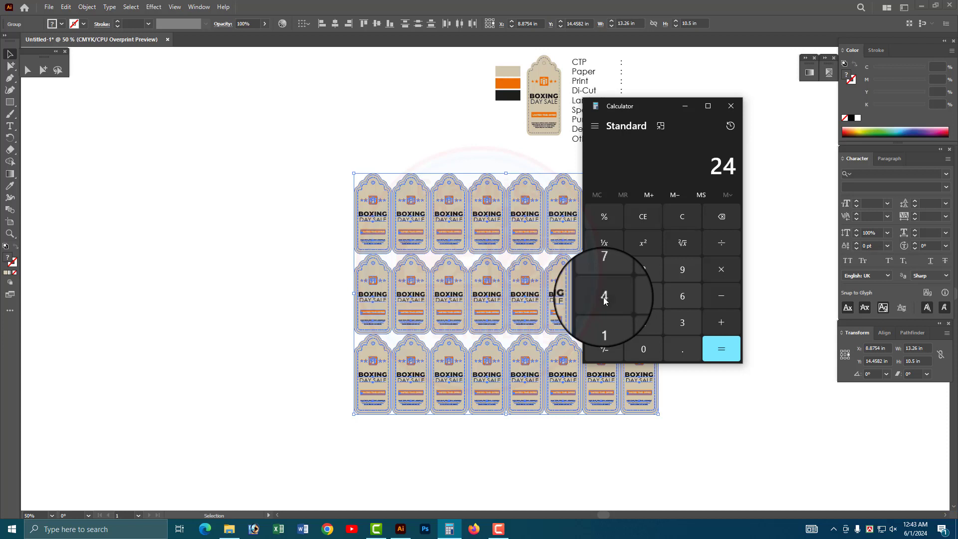
left_click(720, 271)
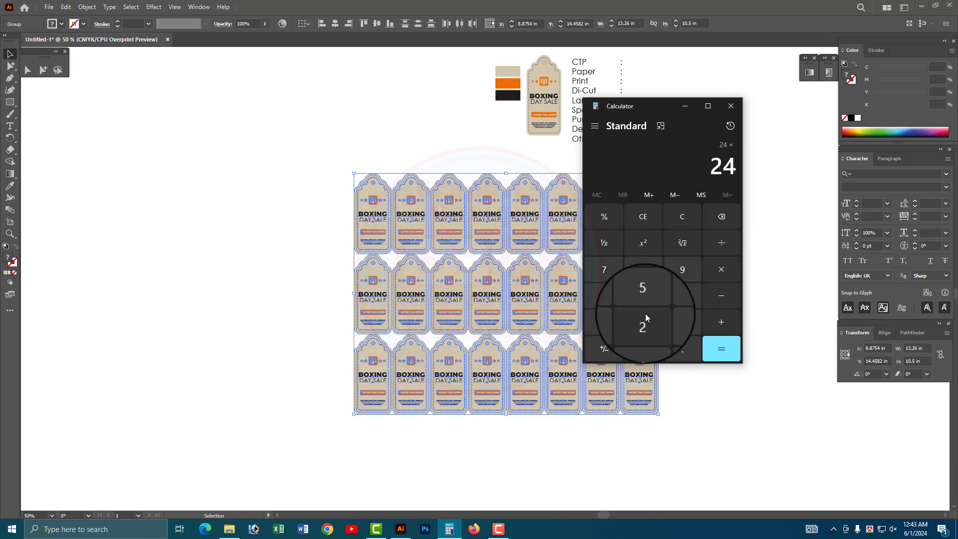
left_click(605, 297)
left_click(718, 349)
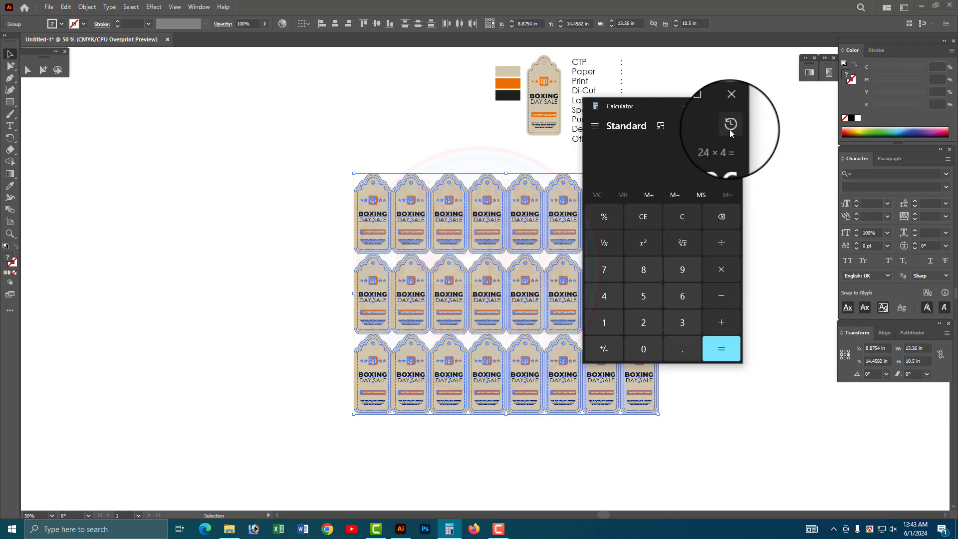
left_click(730, 105)
left_click_drag(293, 193, 726, 393)
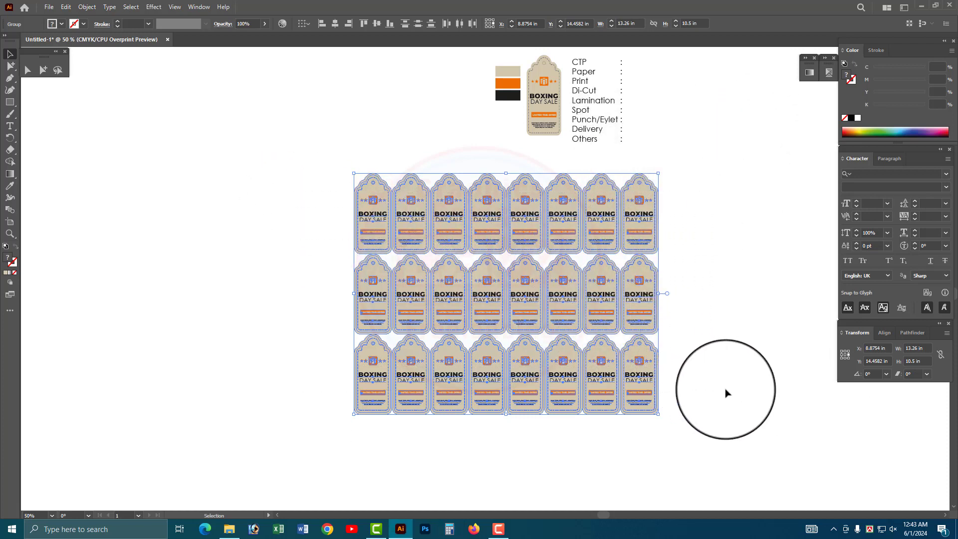
Move the tag grid up-left and enter 700 after the CTP colon in the cost list
scroll(601, 164, "up", 3)
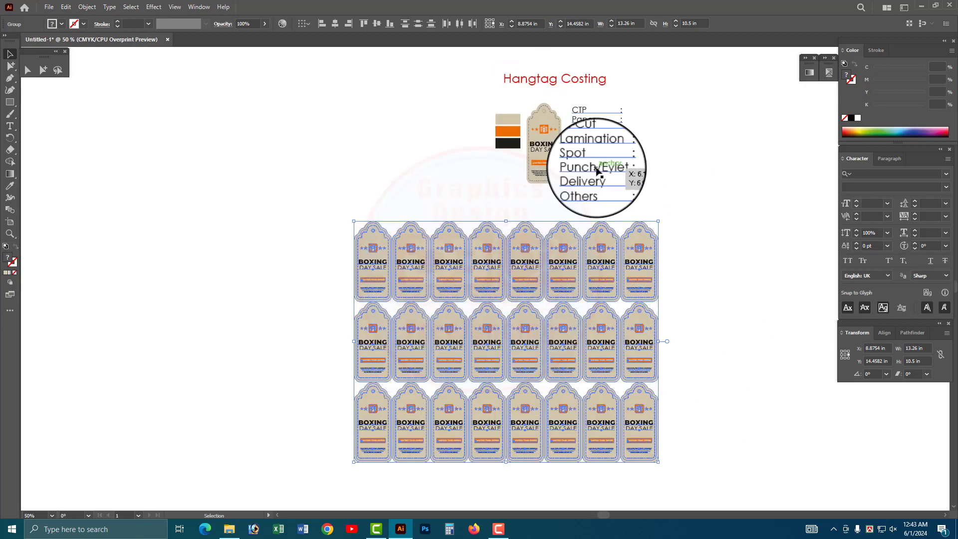
left_click_drag(603, 310, 381, 148)
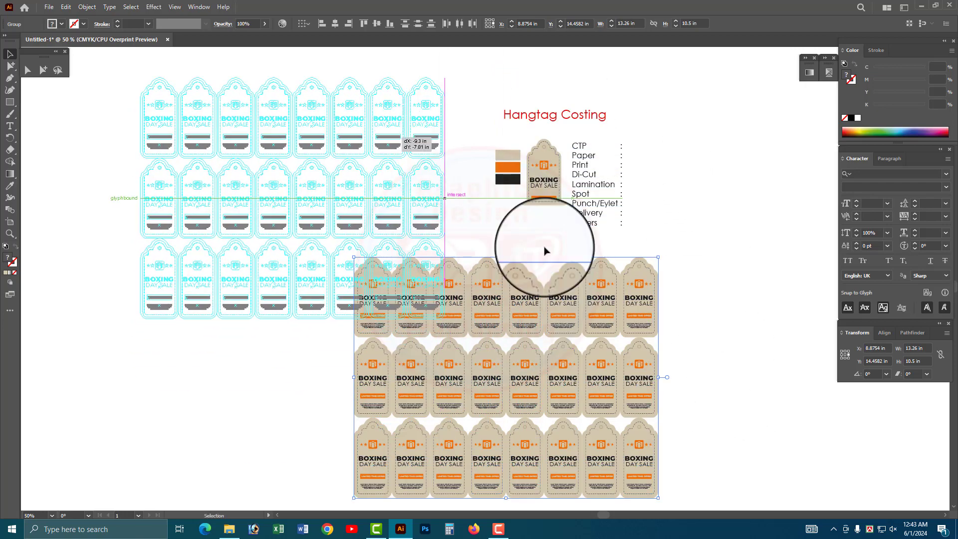
key("ctrl+plus")
left_click_drag(624, 255, 589, 299)
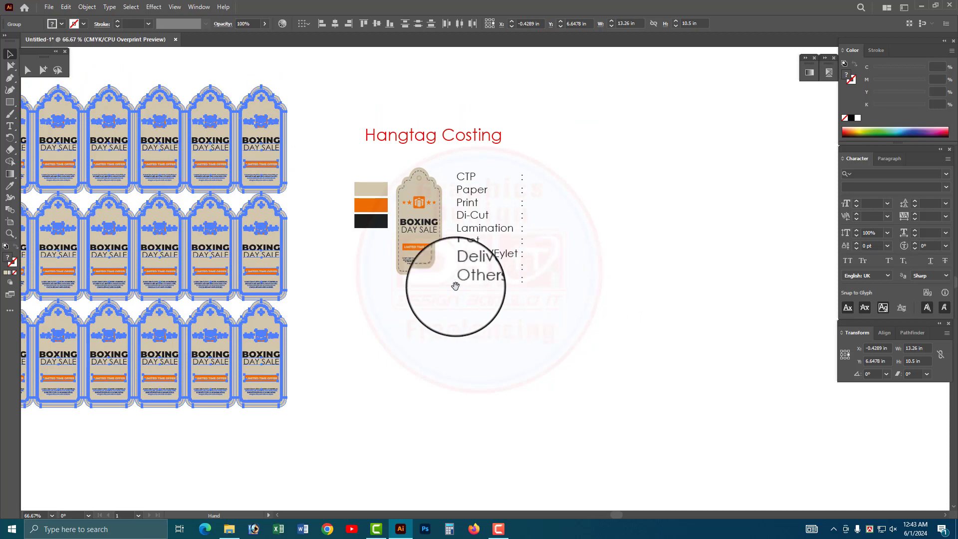
left_click_drag(453, 278, 531, 289)
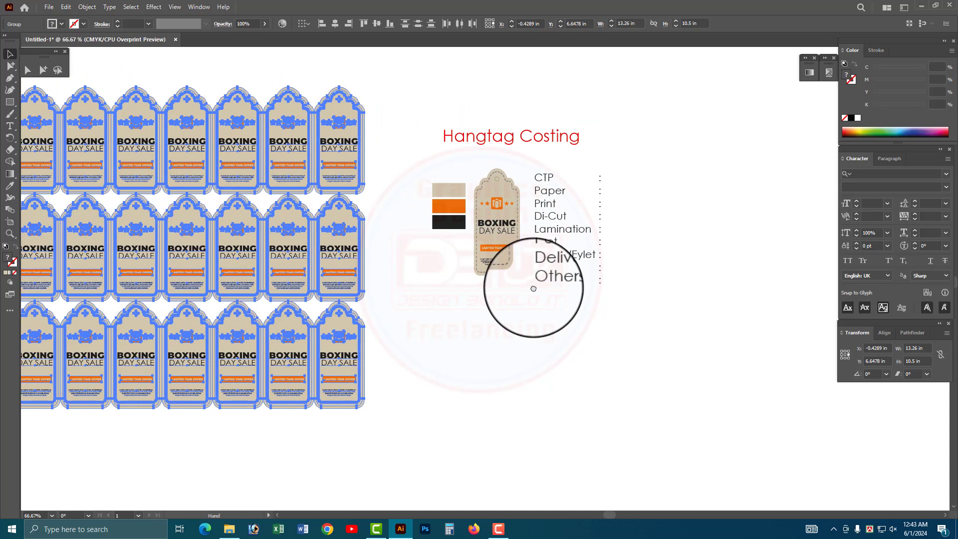
left_click(449, 245)
double_click(549, 180)
left_click(552, 181)
type("700")
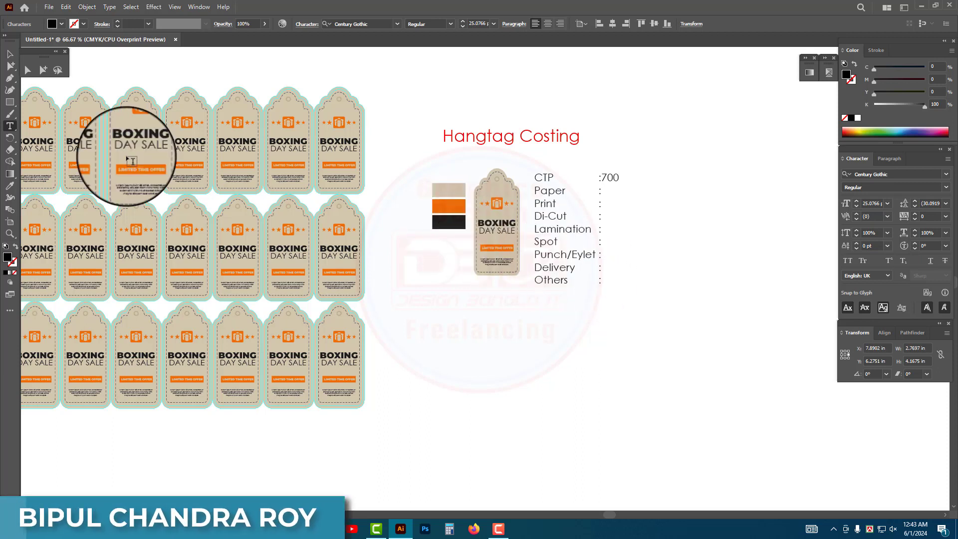
Alt-drag a copy of the cost list to the right and replace its text with '10000 Pcs'
left_click(10, 53)
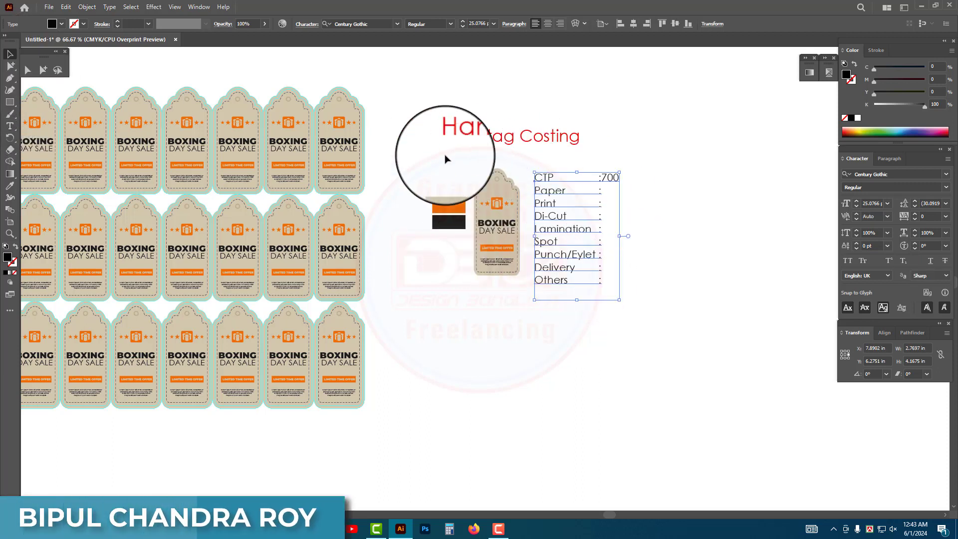
left_click_drag(549, 199, 702, 195)
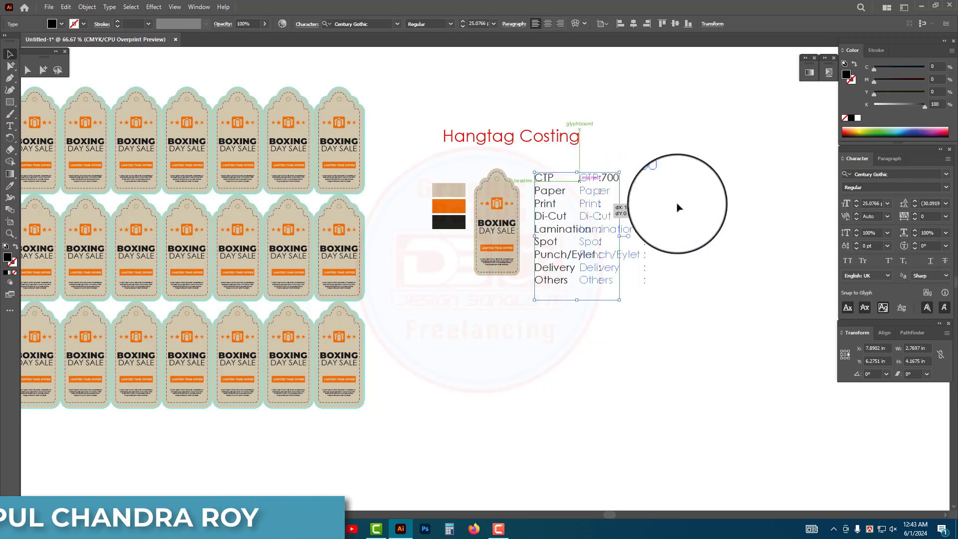
key("t")
left_click(702, 195)
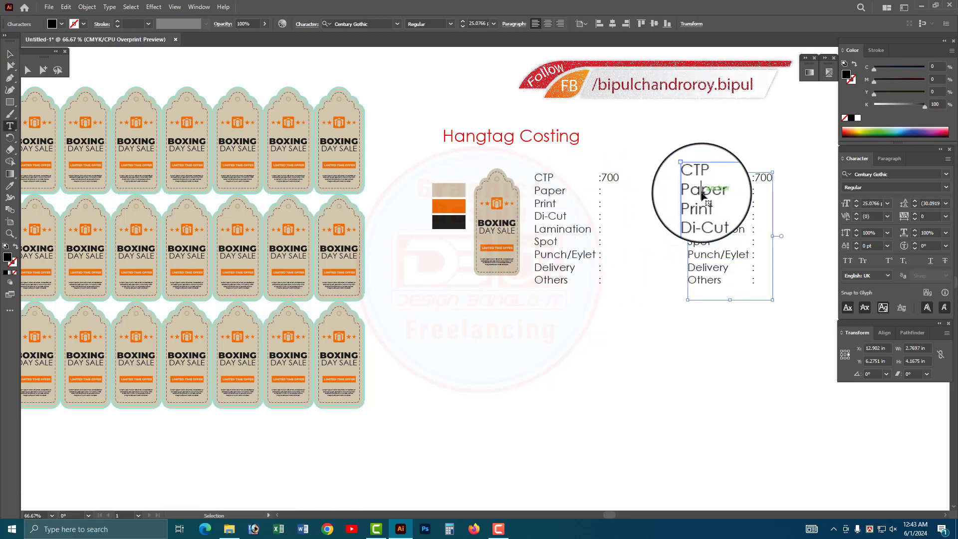
key("ctrl+a")
type("10")
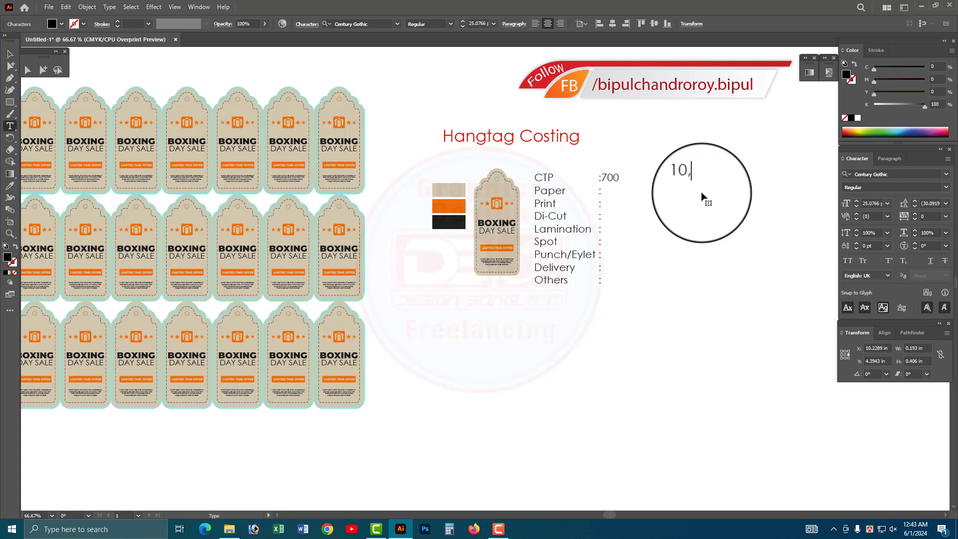
type("000 P")
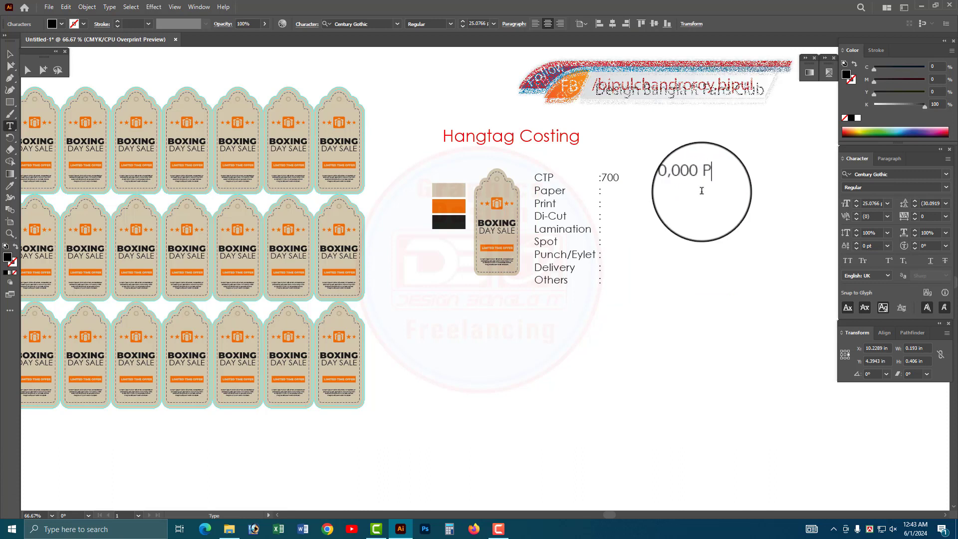
type("cs")
key("Escape")
left_click(652, 144)
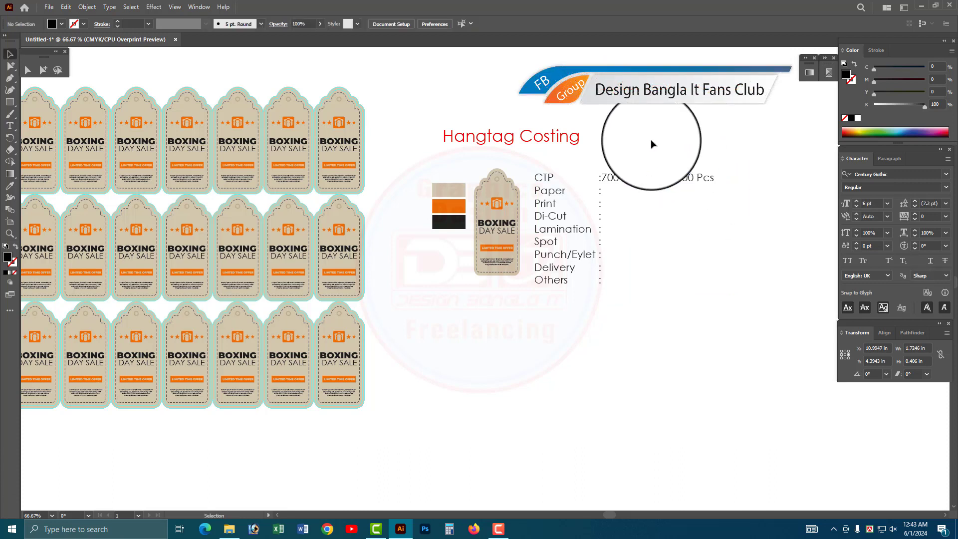
left_click(696, 177)
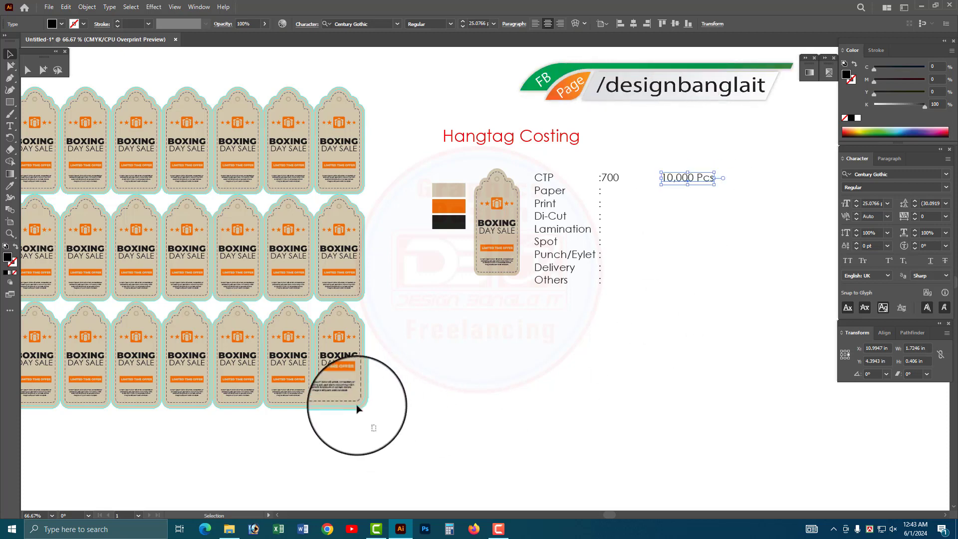
left_click_drag(369, 421, 47, 114)
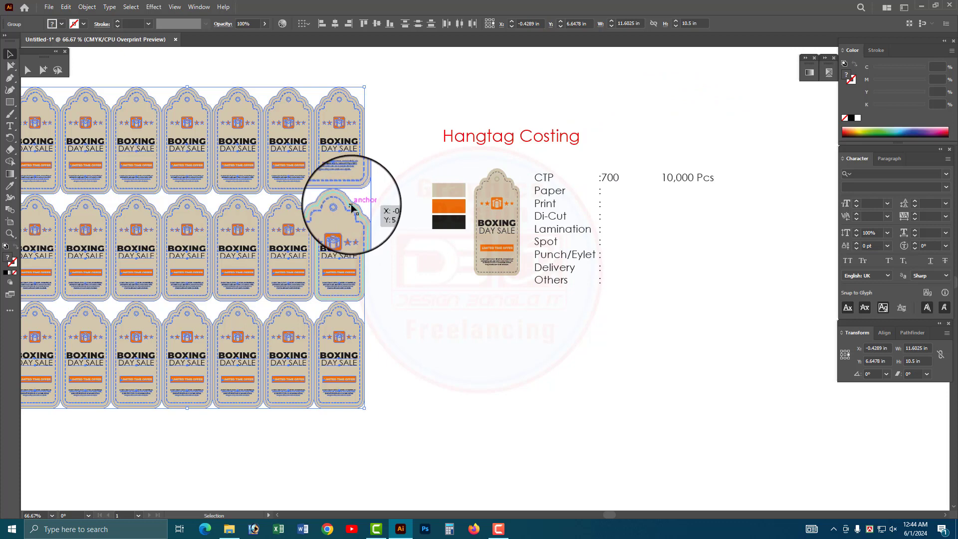
In Calculator, work out 10000 ÷ 96 = 104.1666… and select the 104
left_click(449, 529)
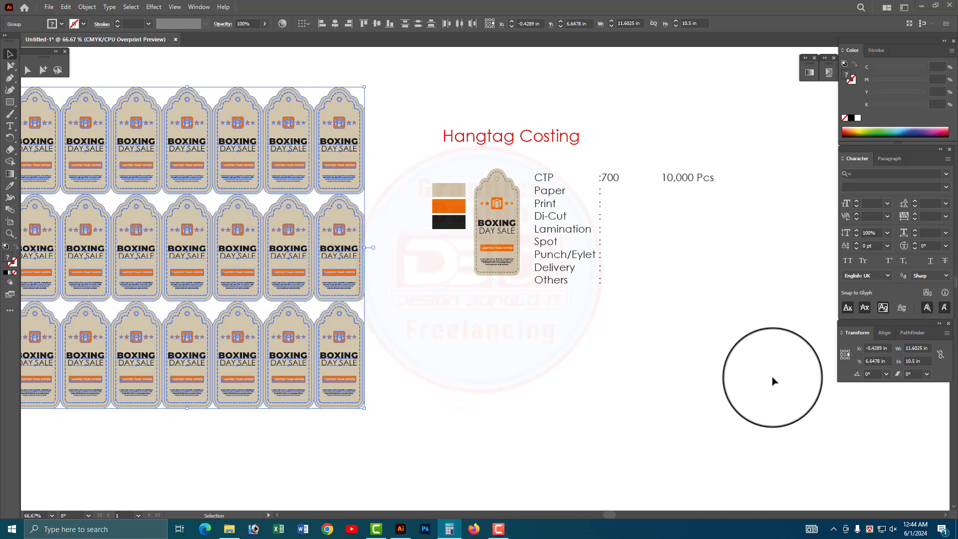
left_click_drag(653, 107, 280, 112)
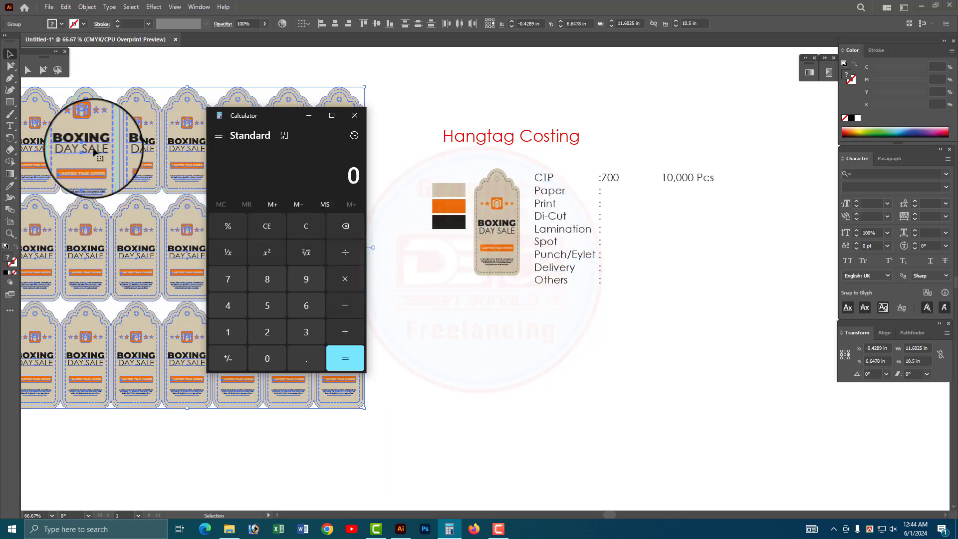
left_click(232, 333)
left_click(269, 359)
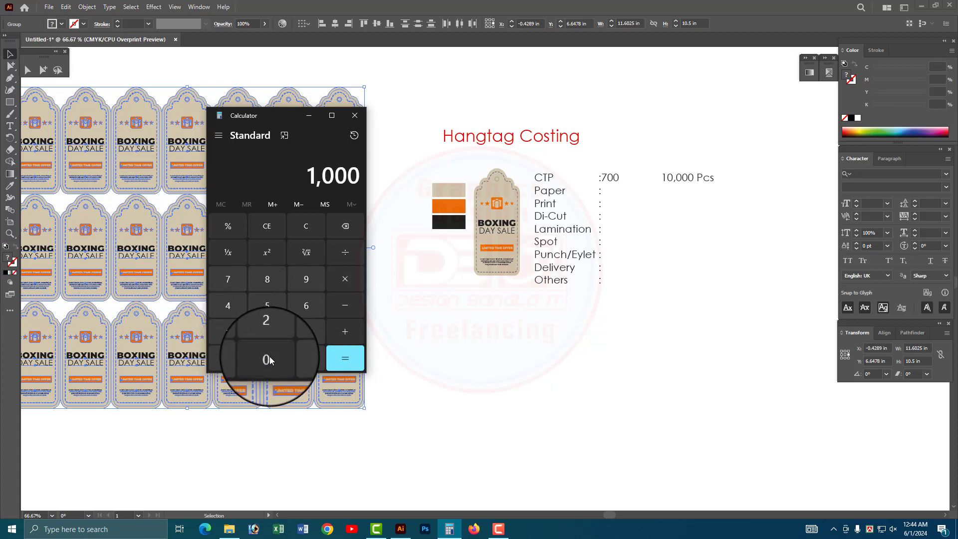
left_click(269, 359)
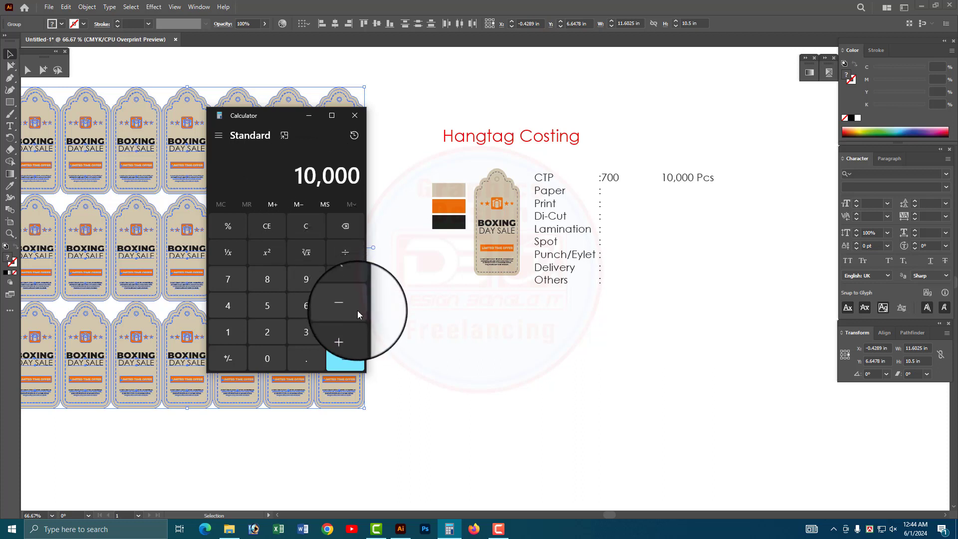
left_click(344, 253)
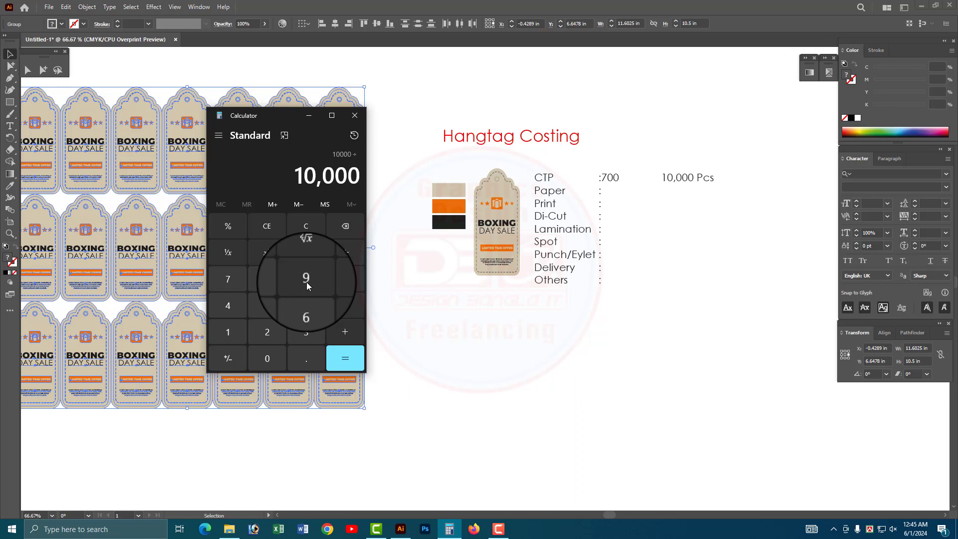
left_click(307, 283)
left_click(307, 306)
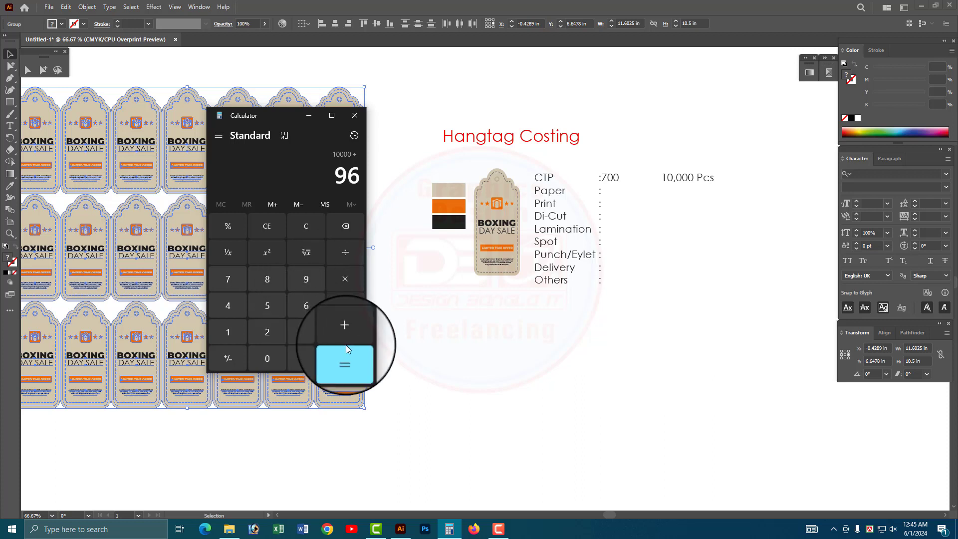
left_click(346, 358)
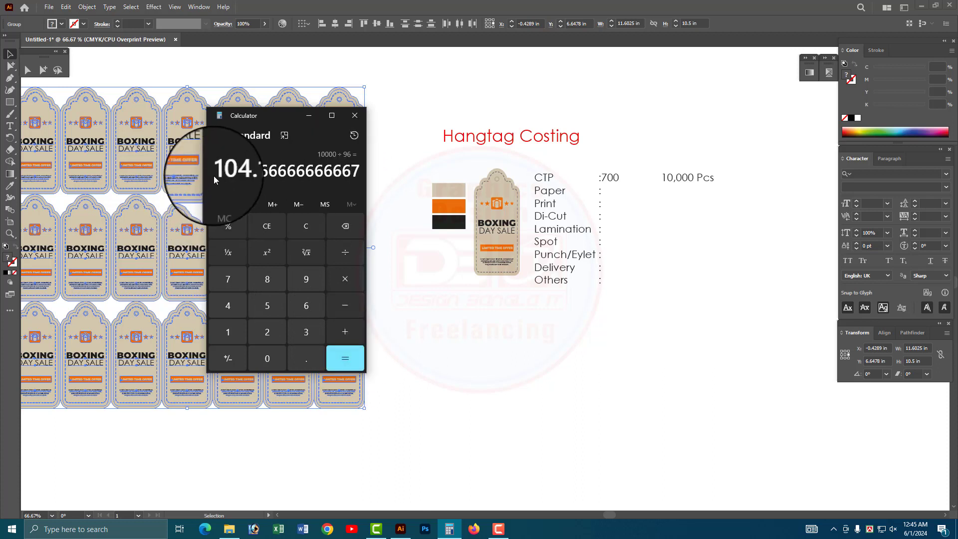
left_click_drag(213, 175, 247, 173)
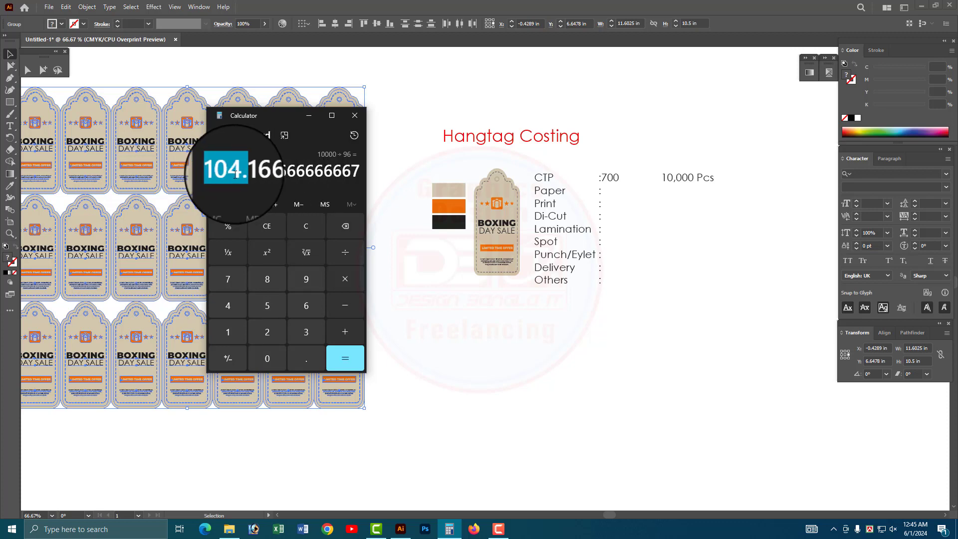
Duplicate the 10,000 Pcs label to its right, change it to '110 Sheet' and align it
left_click(690, 186)
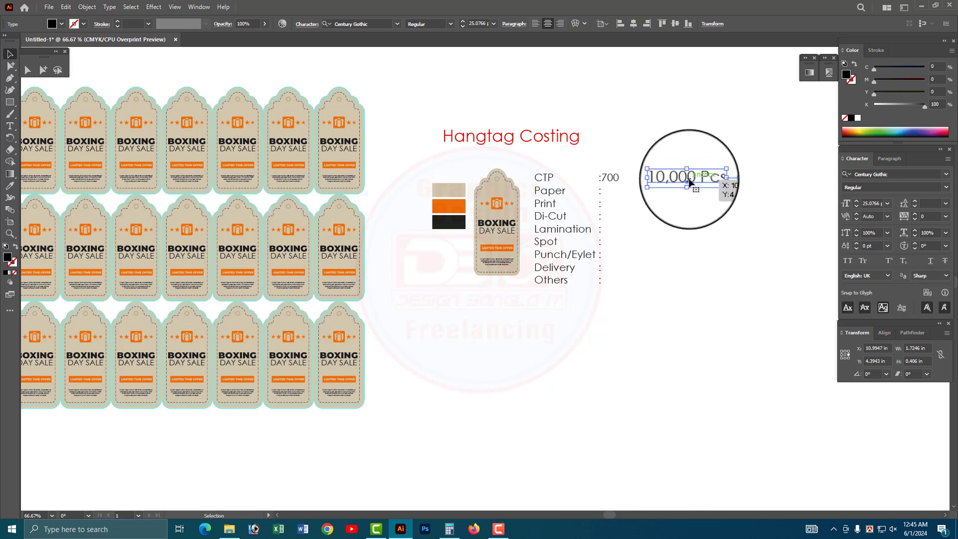
left_click_drag(692, 185, 782, 183)
triple_click(779, 178)
type("110 Sheet")
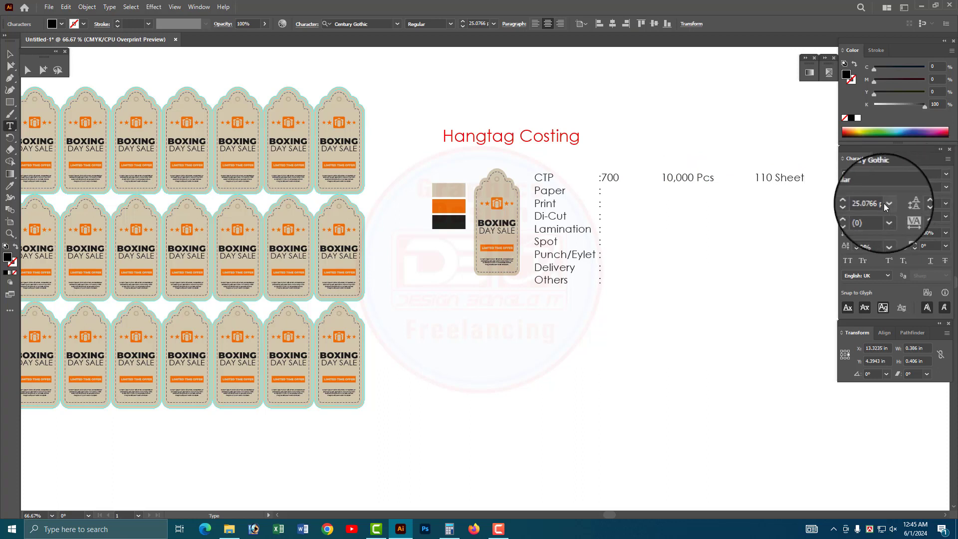
key("Escape")
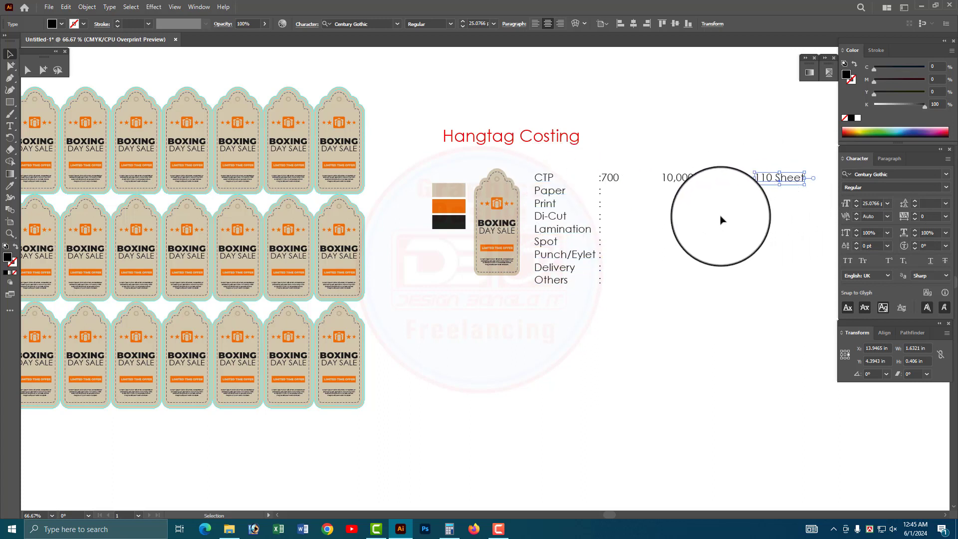
left_click_drag(770, 181, 777, 182)
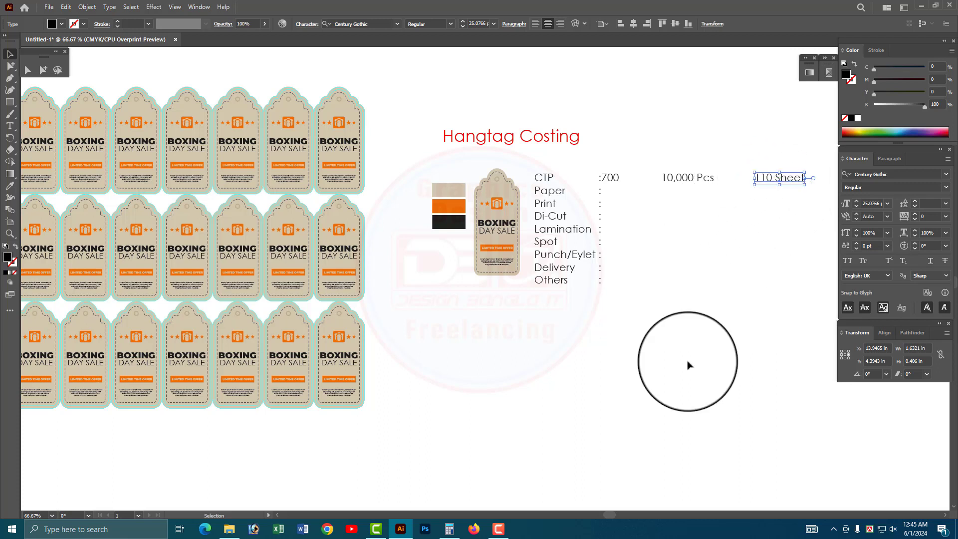
In Calculator, compute 1500 ÷ 100 = 15
left_click(449, 529)
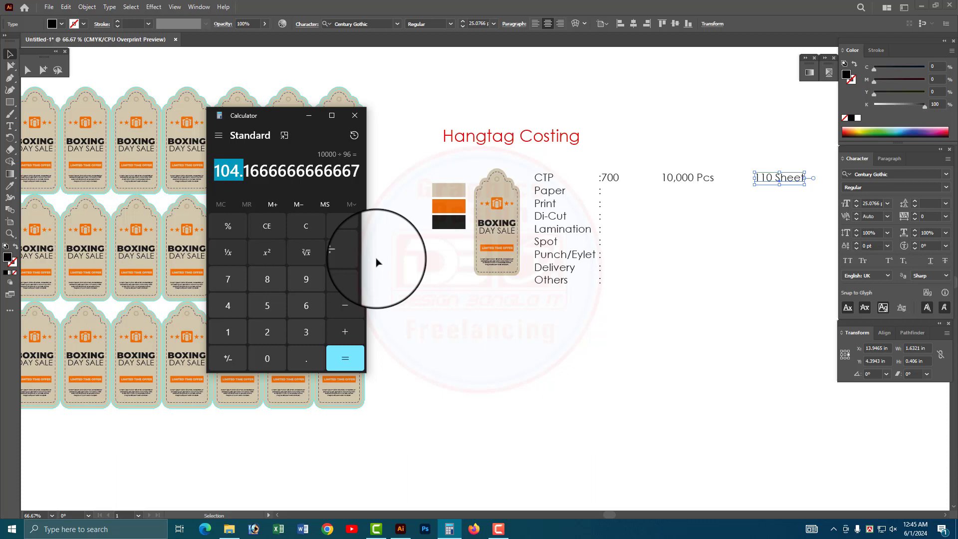
left_click(231, 327)
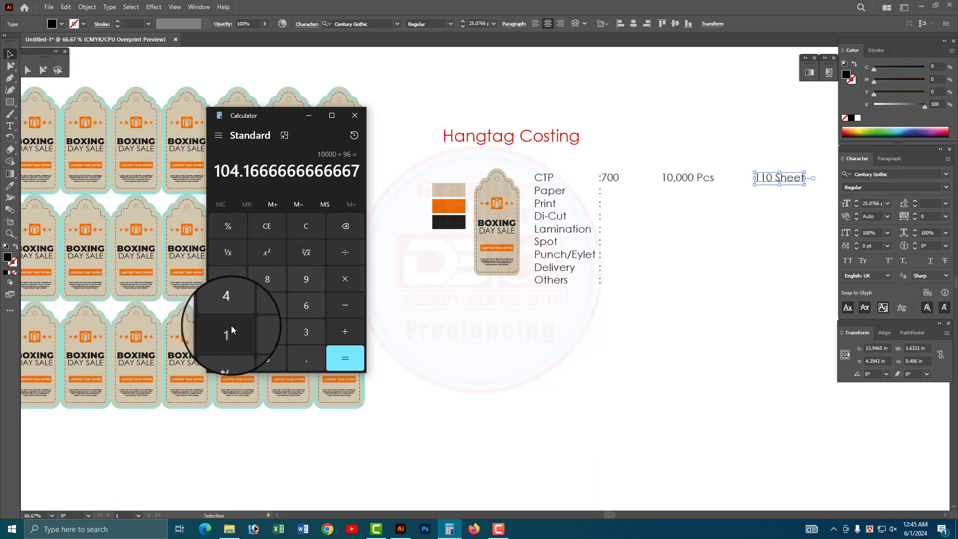
left_click(264, 304)
left_click(270, 359)
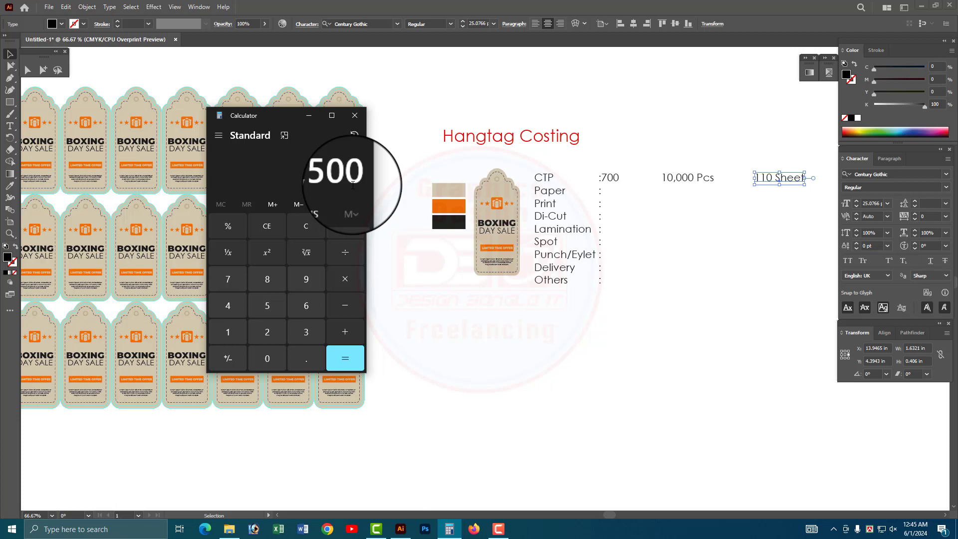
left_click(345, 252)
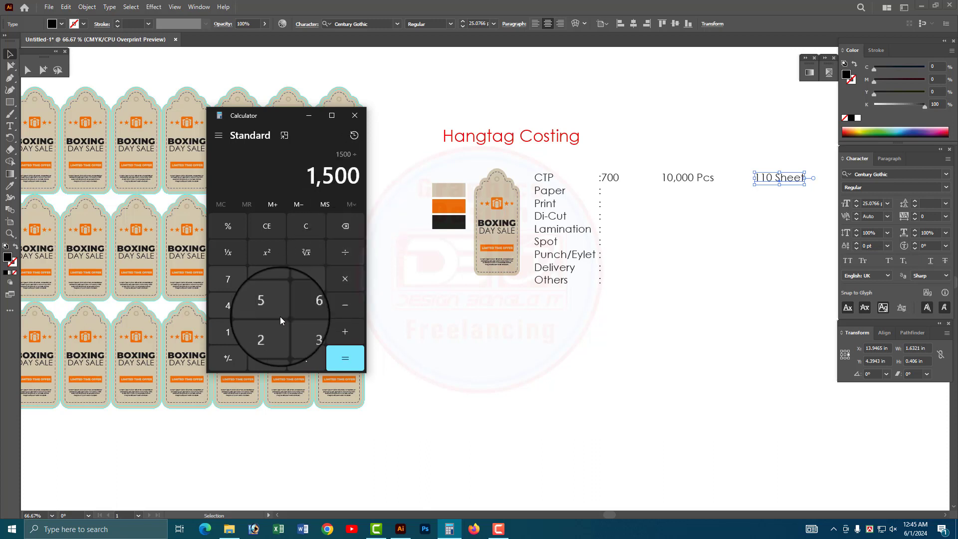
left_click(236, 334)
double_click(267, 358)
left_click(345, 358)
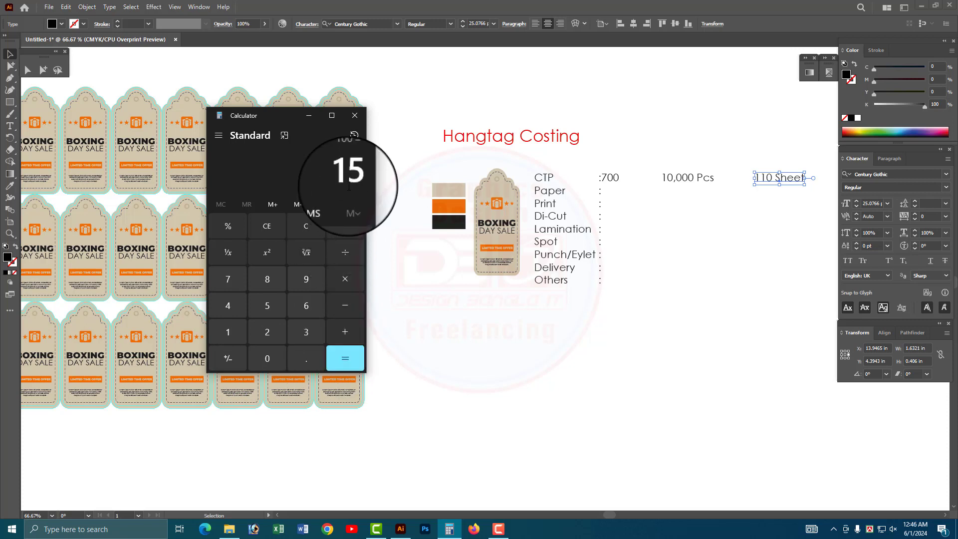
Multiply 15 by 110 sheets to get 1,650 and copy the result
left_click(343, 279)
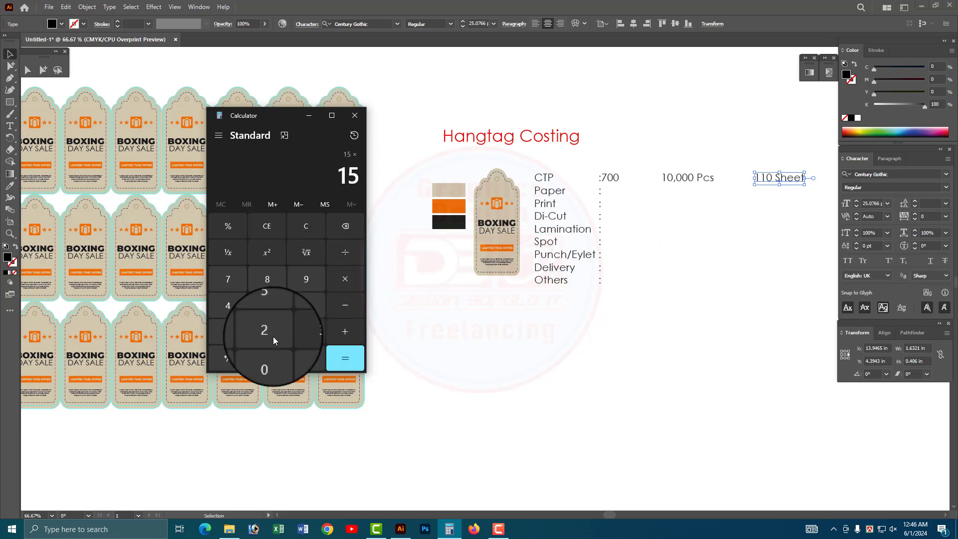
double_click(230, 333)
left_click(267, 357)
left_click(350, 358)
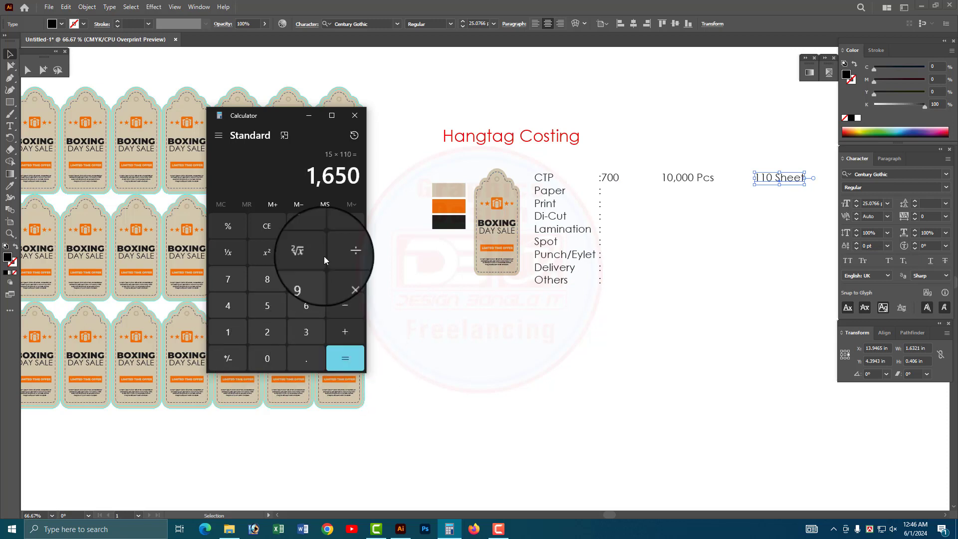
key("ctrl+c")
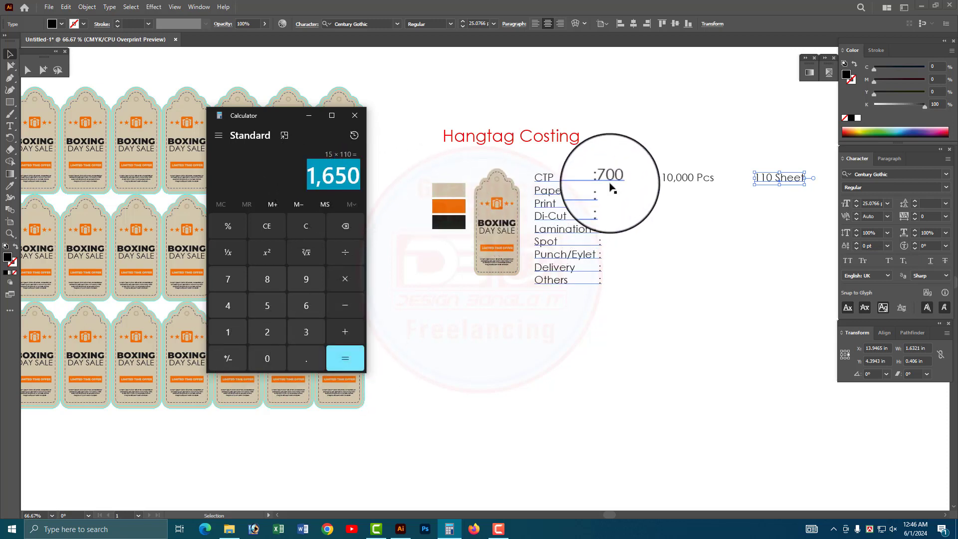
double_click(611, 188)
type("1650")
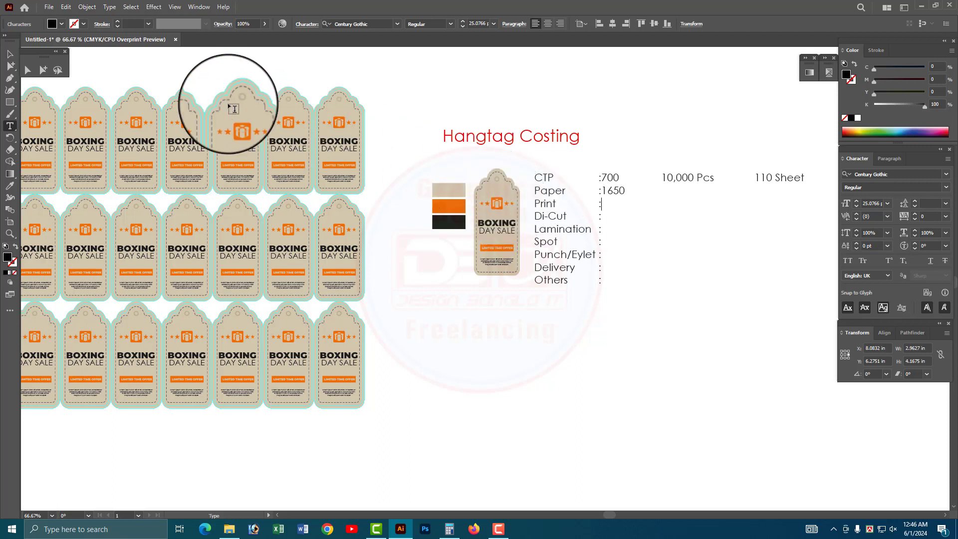
Select the three colour swatches, then the single hangtag beside the costing list
left_click(43, 70)
left_click_drag(421, 175, 453, 235)
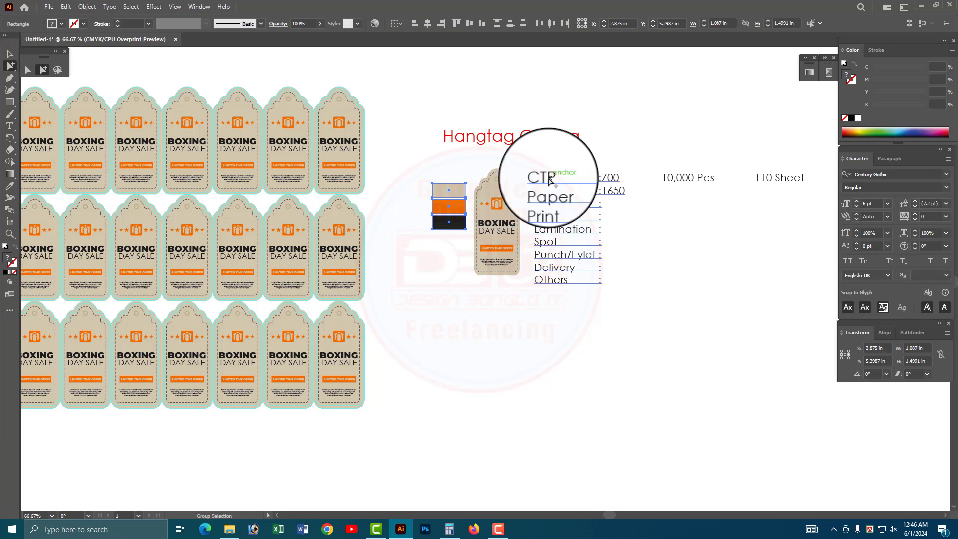
left_click(498, 194)
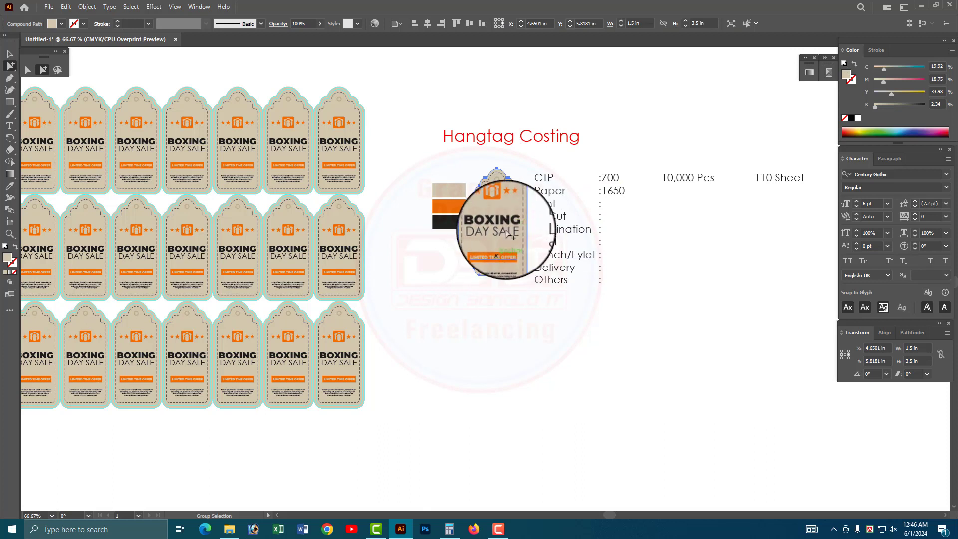
Enter 600 after the Print colon in the costing list
double_click(615, 196)
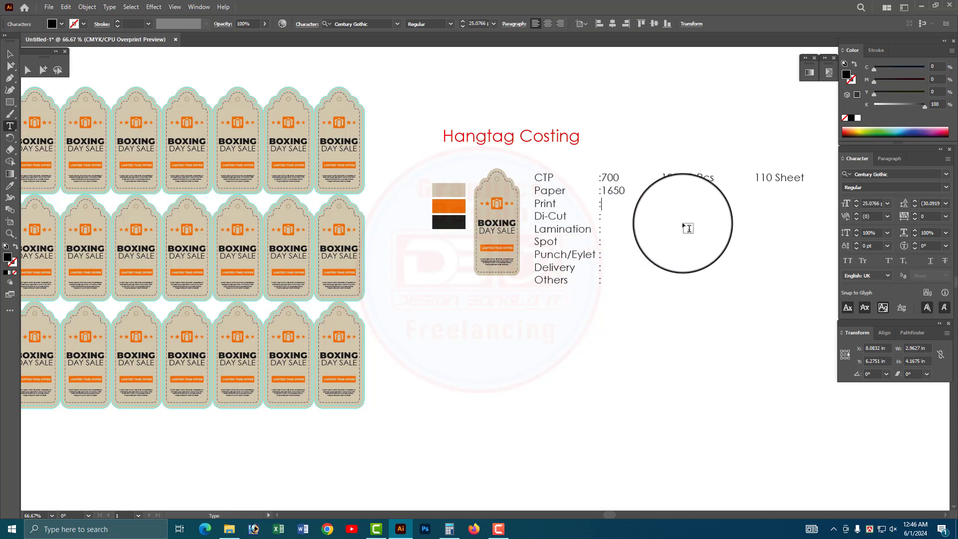
type("600")
key("Escape")
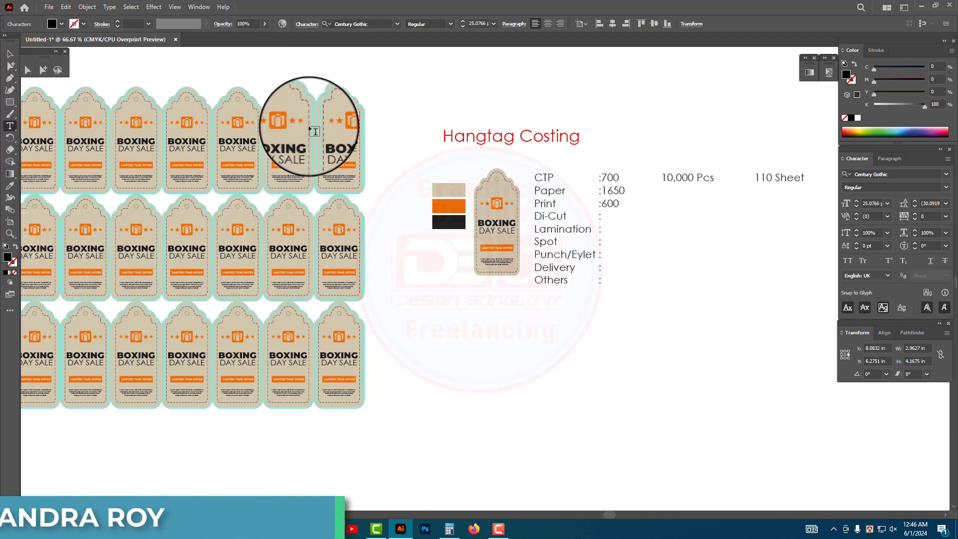
left_click(43, 70)
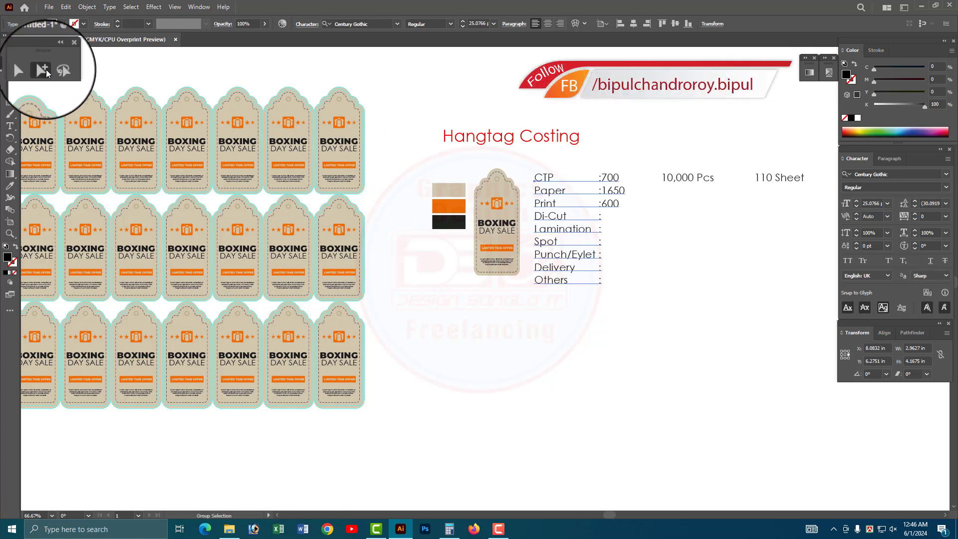
Select the hangtag grid, then the costing text, and enter 1000 on the Di-Cut line
left_click_drag(359, 415, 35, 95)
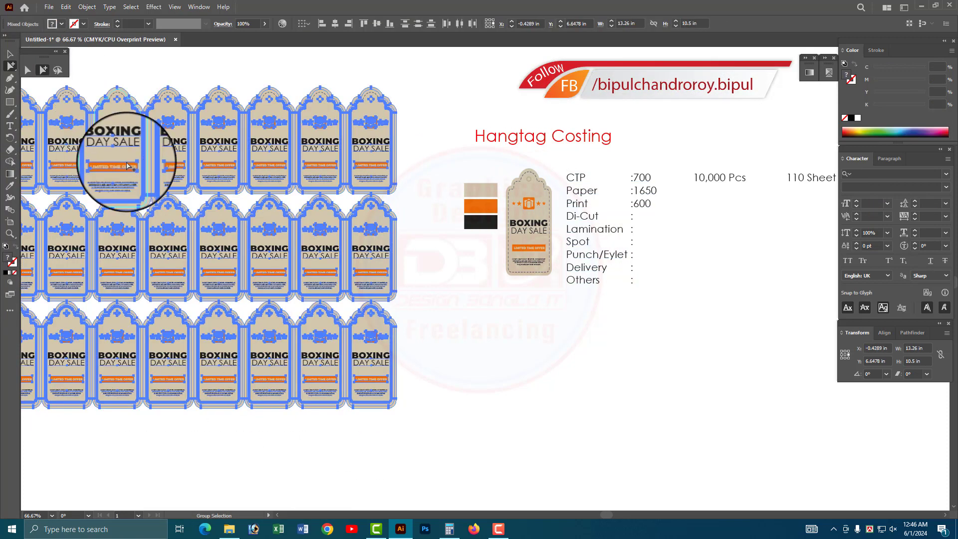
scroll(464, 297, "right", 6)
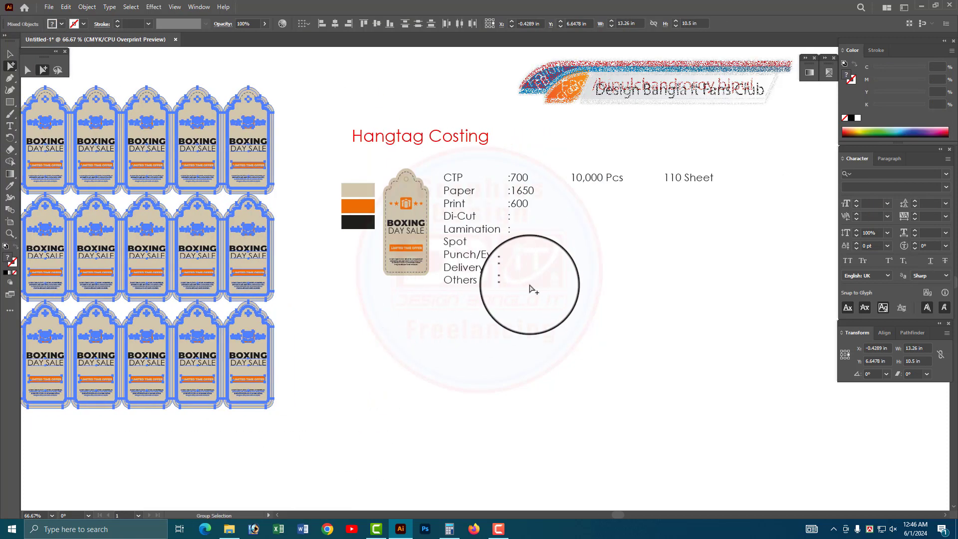
left_click(521, 210)
key("t")
type("1000")
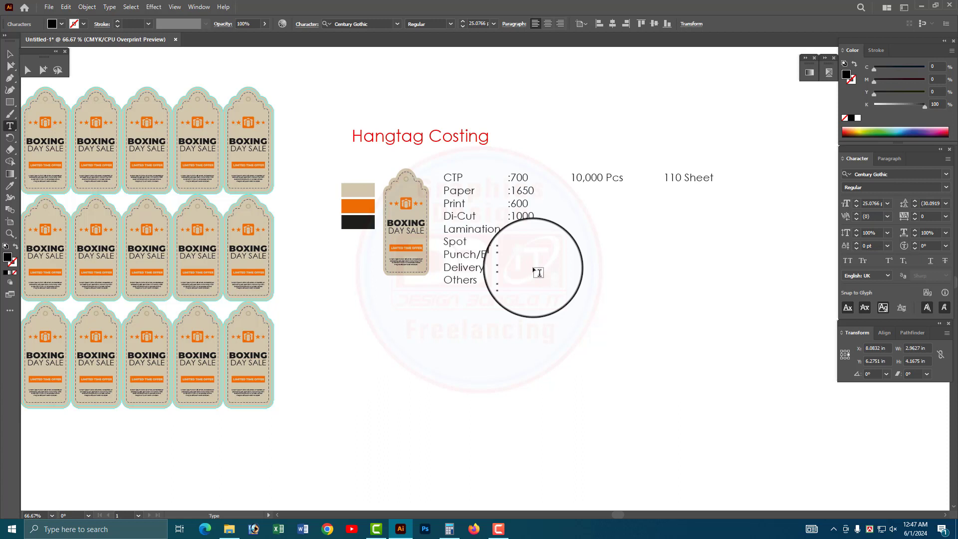
In Calculator, compute 11 × 14 = 154
key("Escape")
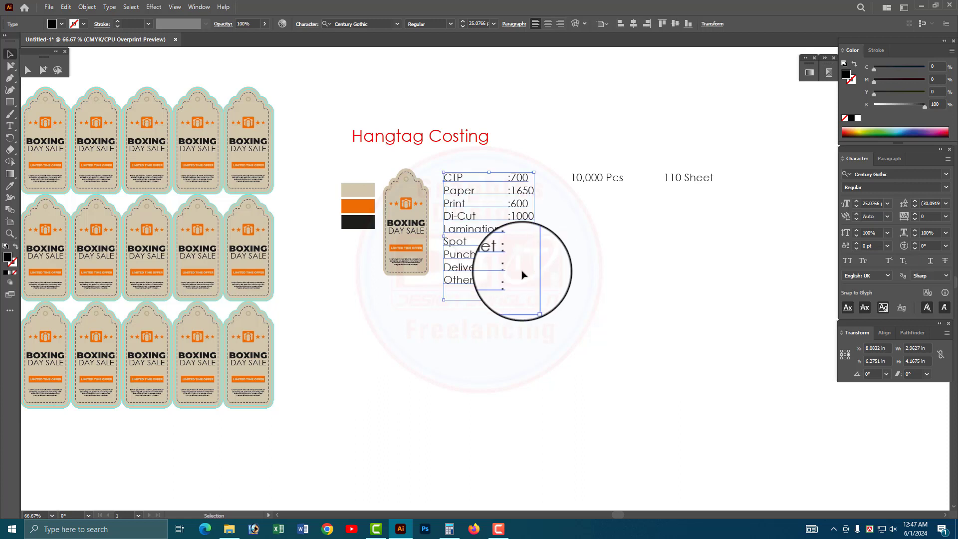
left_click(449, 529)
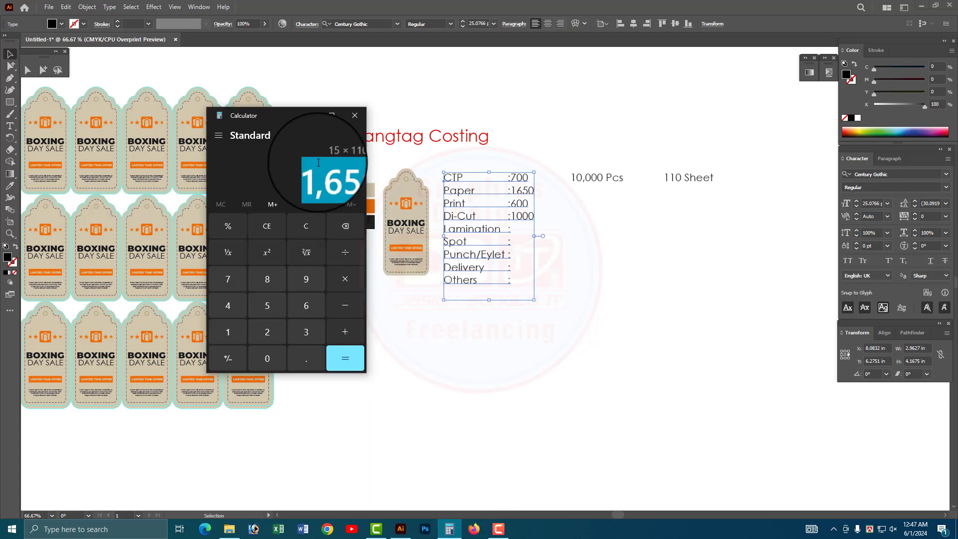
left_click_drag(289, 118, 243, 123)
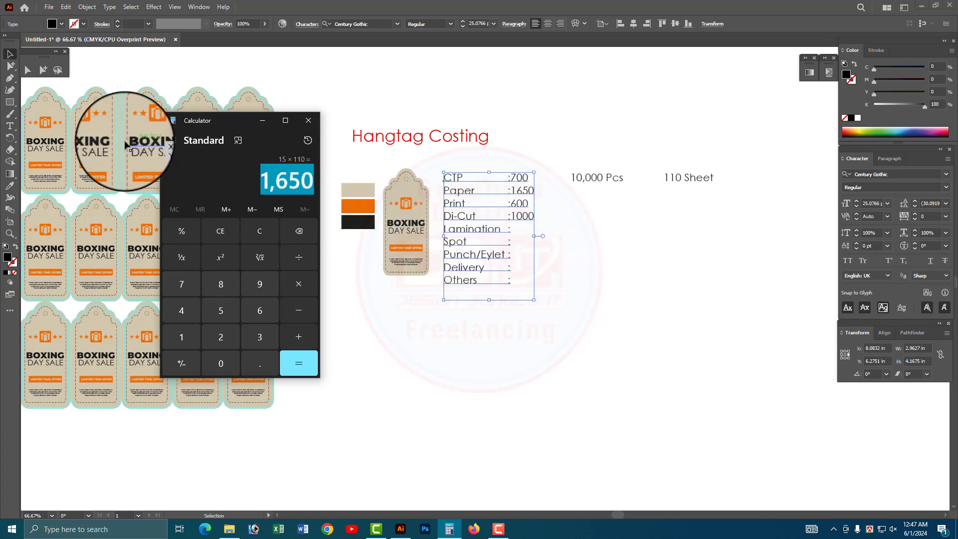
left_click(182, 338)
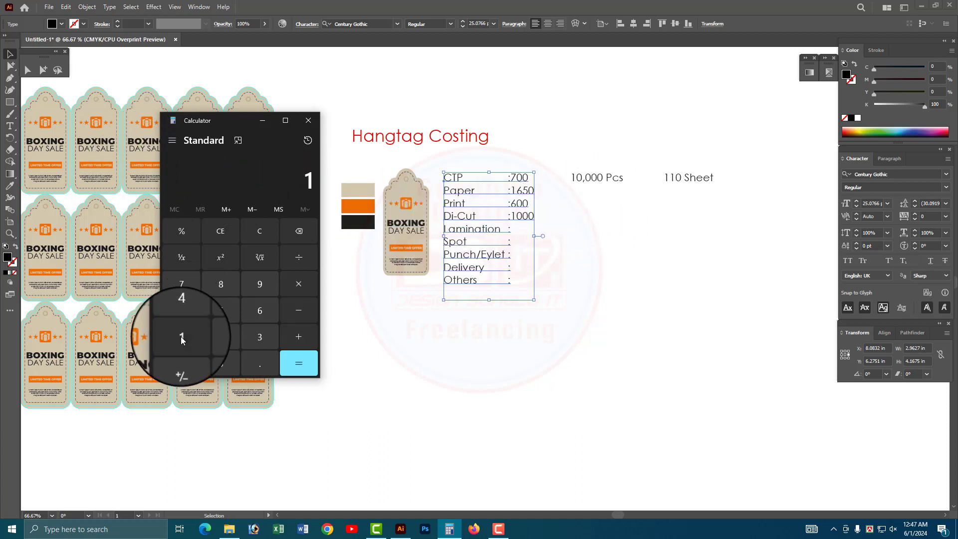
left_click(299, 285)
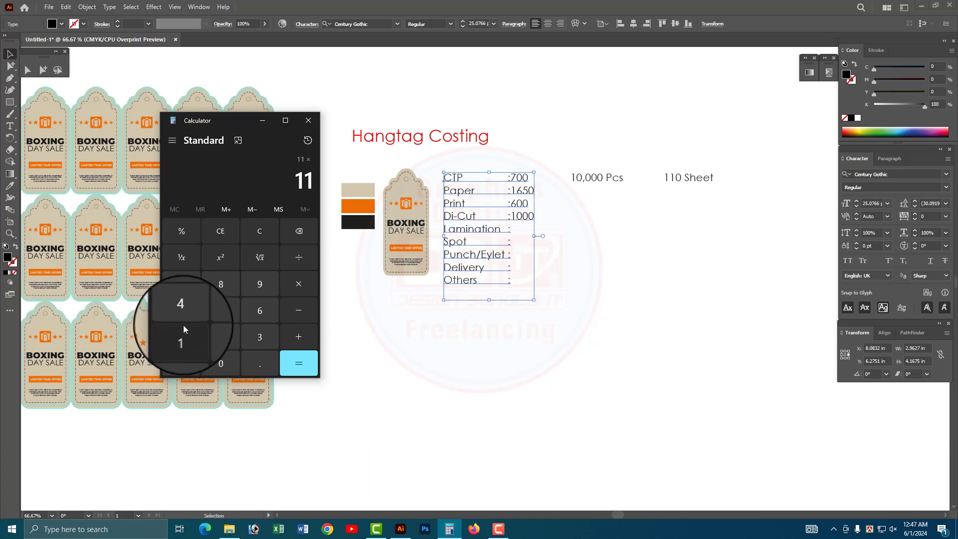
left_click(183, 331)
left_click(181, 310)
left_click(294, 359)
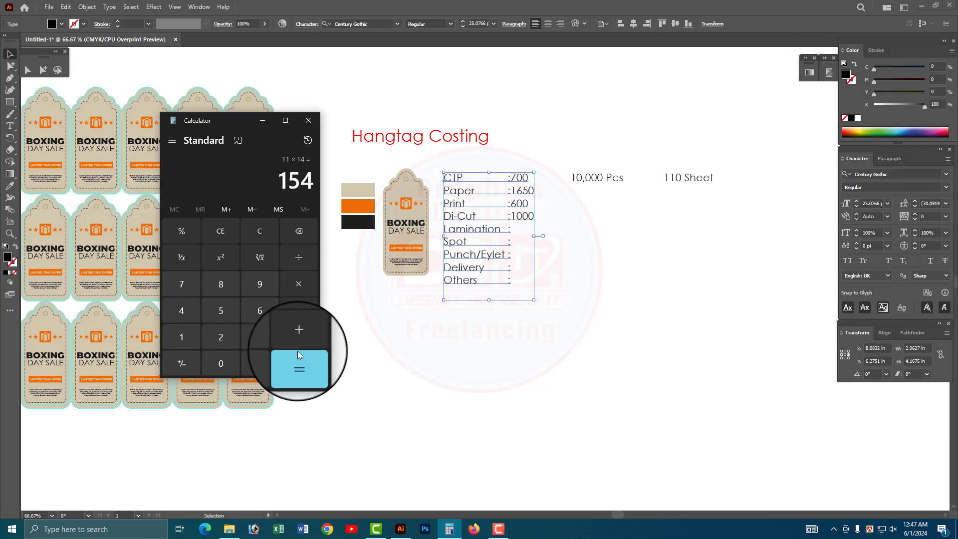
left_click(298, 286)
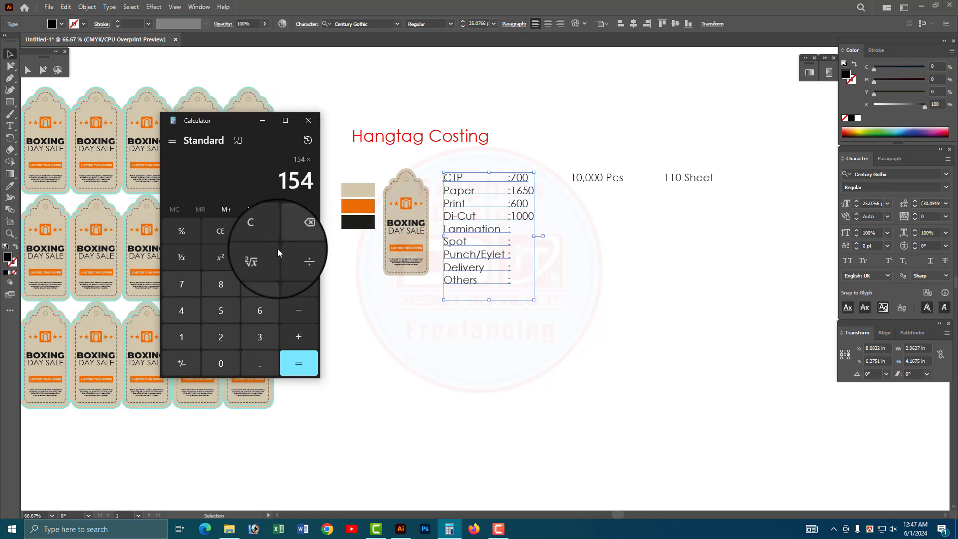
Clear Calculator and compute 110 × 4 × 154 = 67,760
left_click(259, 233)
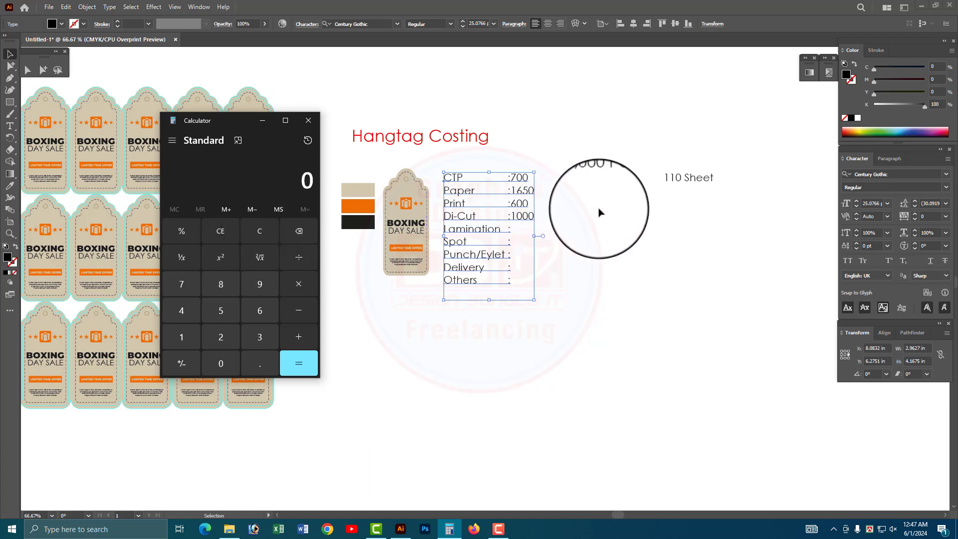
left_click(184, 339)
left_click(185, 338)
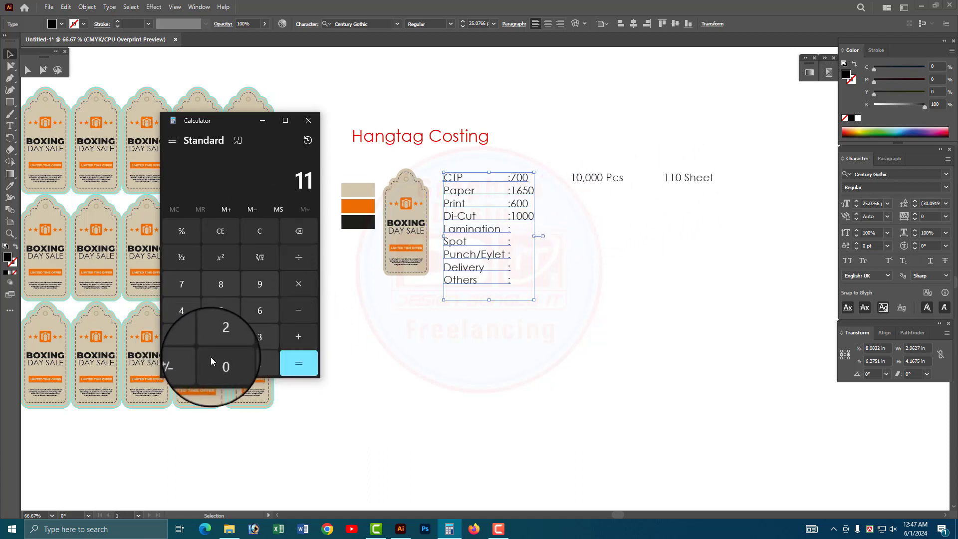
left_click(219, 362)
left_click(297, 283)
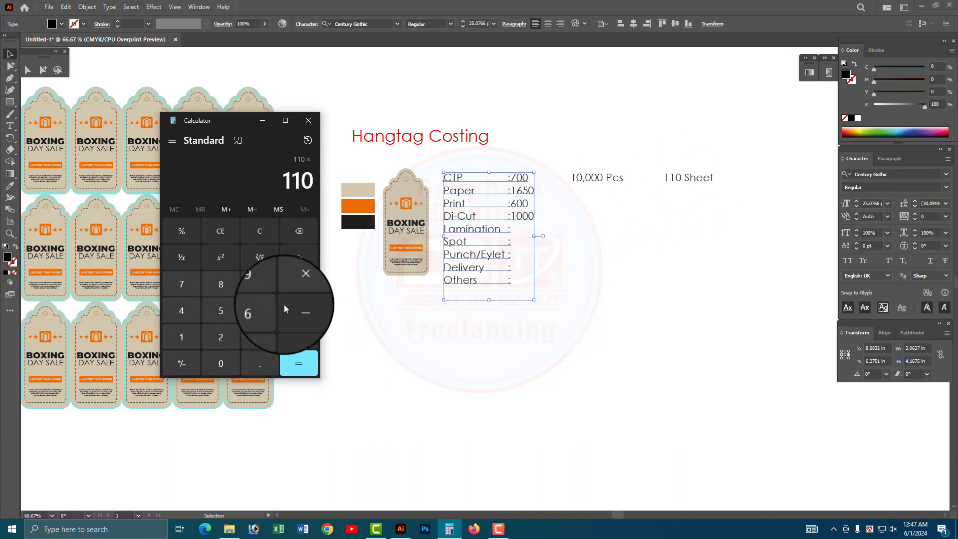
left_click(187, 310)
left_click(310, 367)
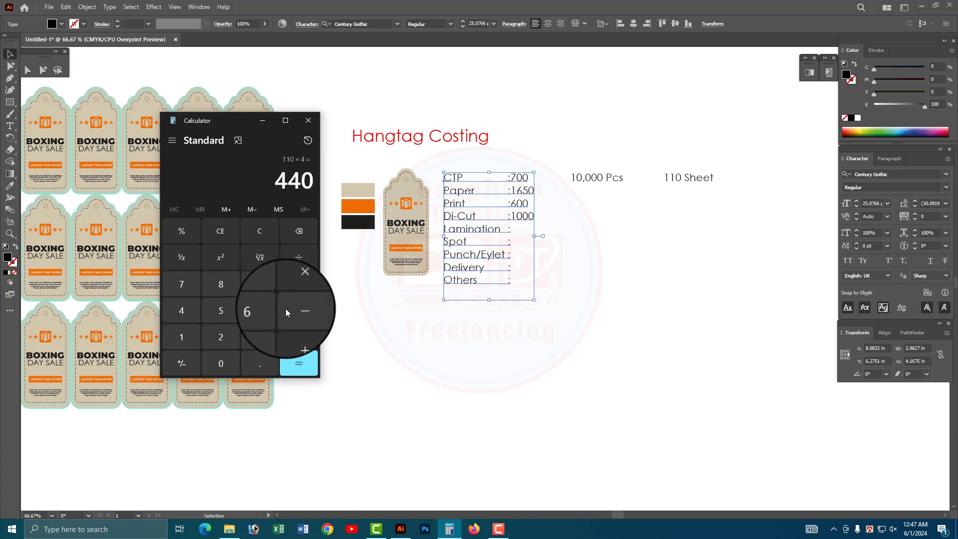
left_click(299, 283)
left_click(182, 337)
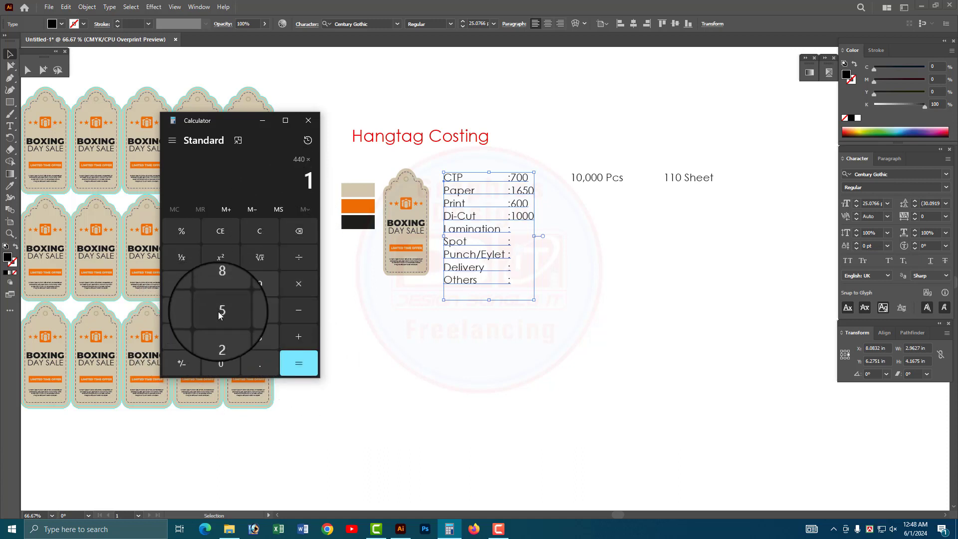
left_click(219, 311)
left_click(184, 311)
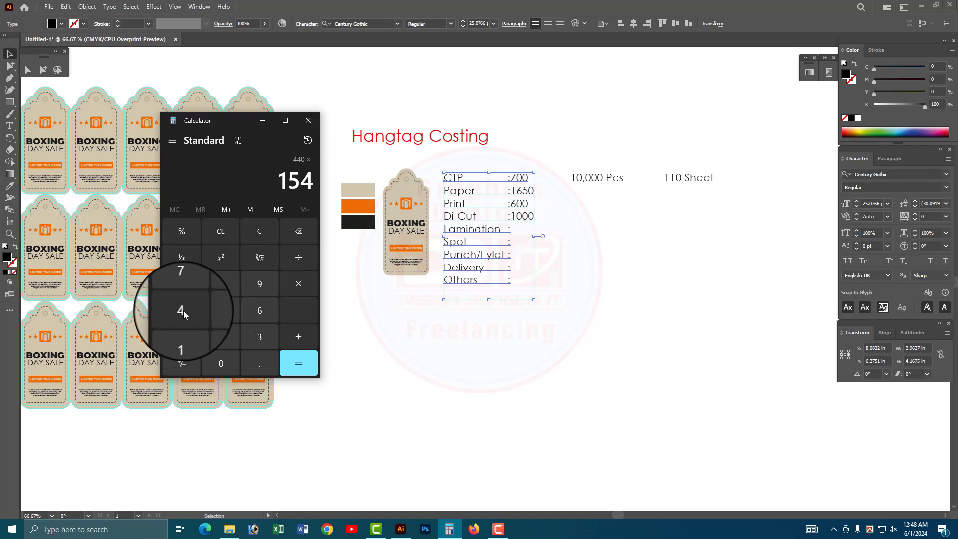
left_click(296, 359)
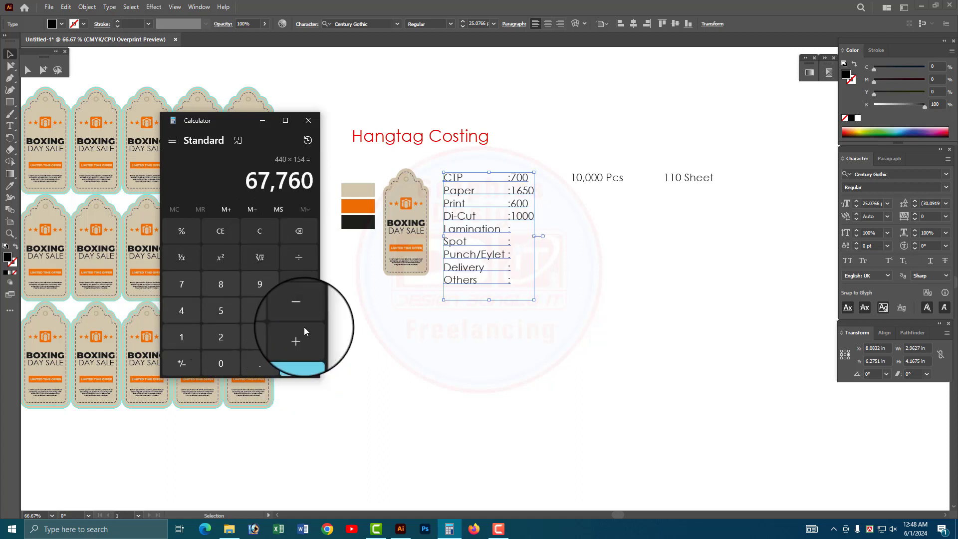
Multiply 67,760 by 0.006 to get 406.56 and select the result
left_click(298, 284)
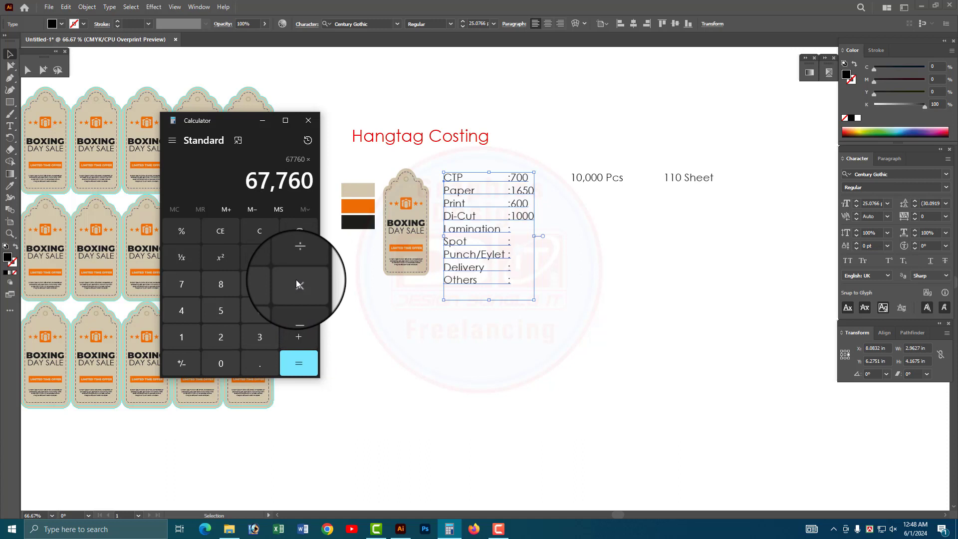
left_click(259, 365)
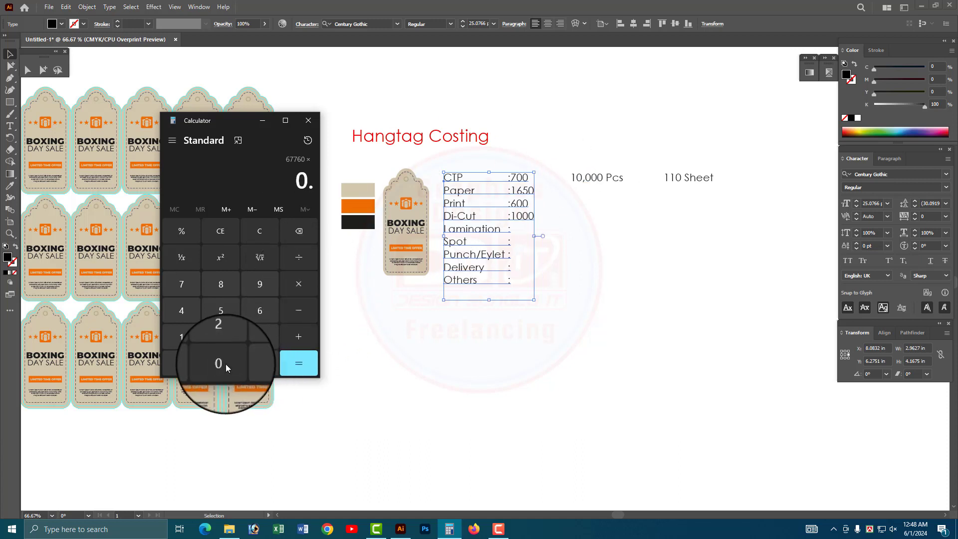
left_click(224, 363)
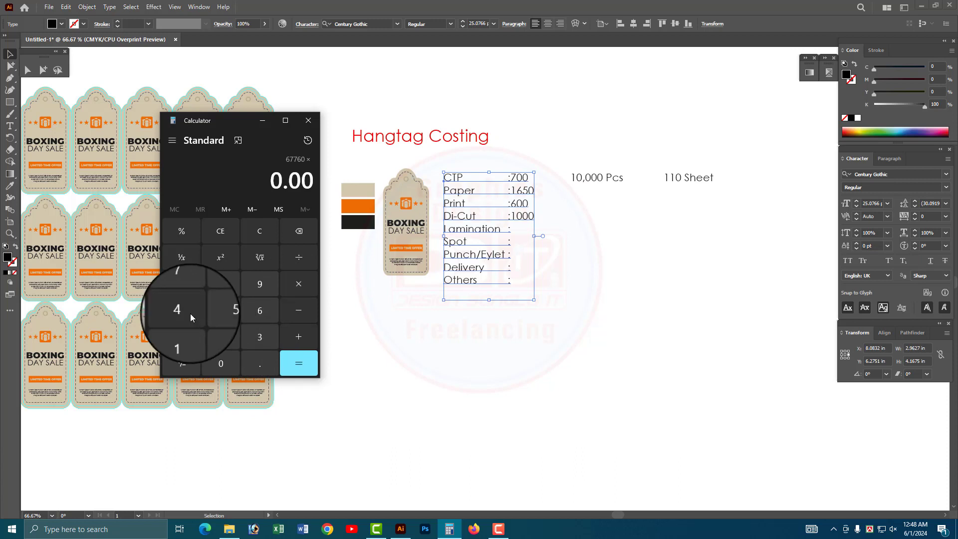
left_click(260, 312)
left_click(226, 359)
left_click(296, 364)
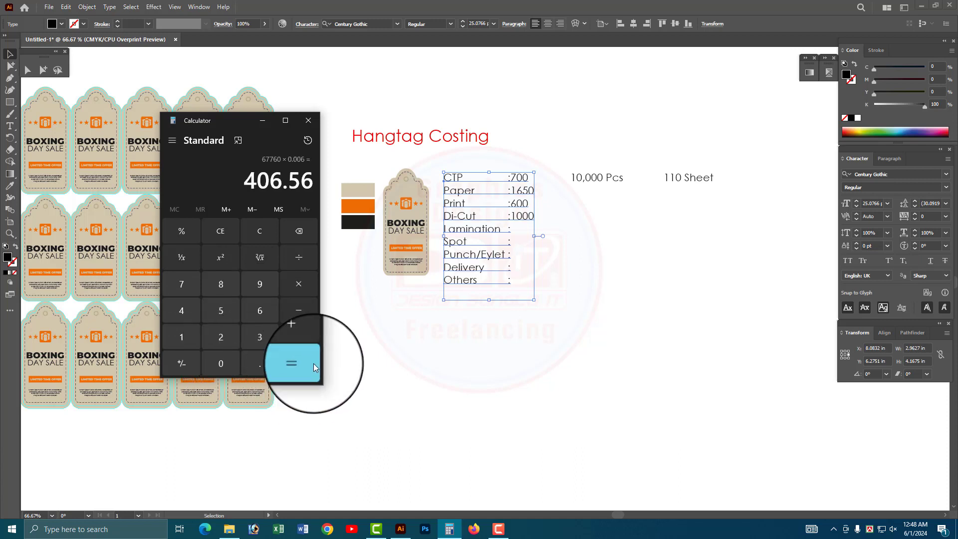
left_click_drag(235, 128, 659, 241)
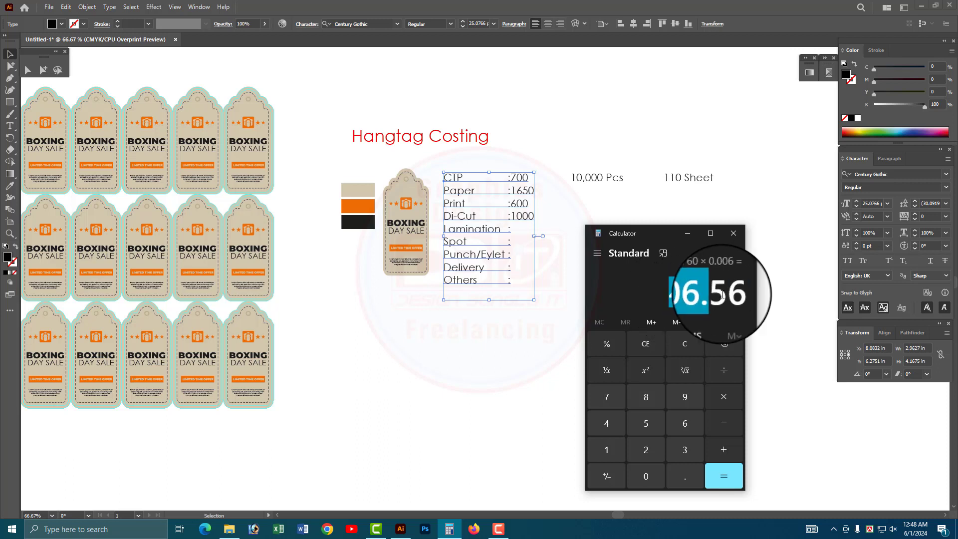
double_click(704, 298)
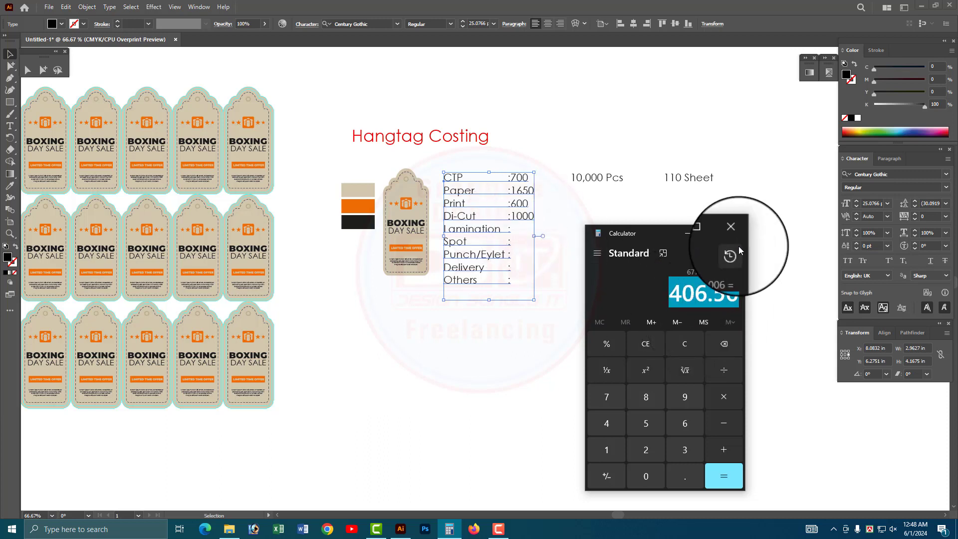
Enter 500 as the Lamination cost on the line below Di-Cut 1000
left_click(733, 233)
double_click(528, 225)
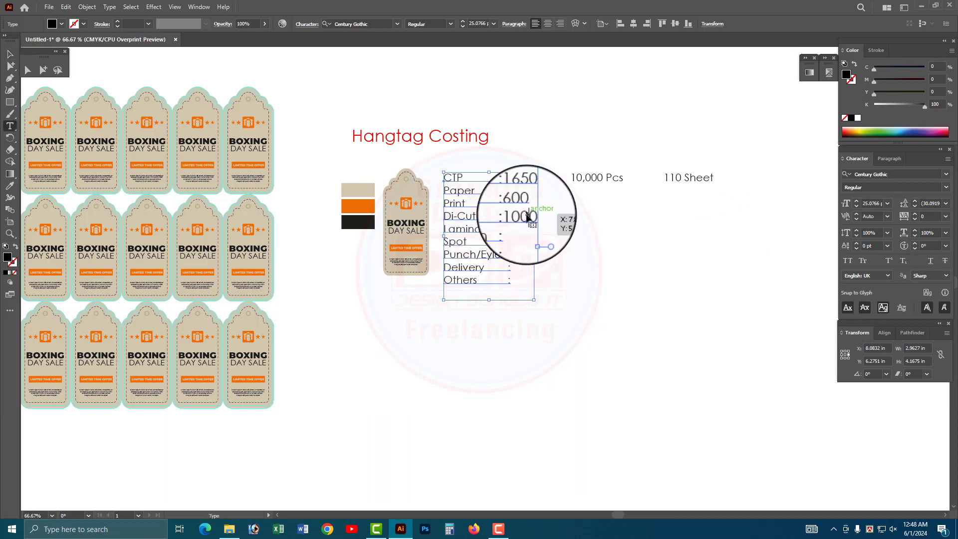
key("Down")
type("500")
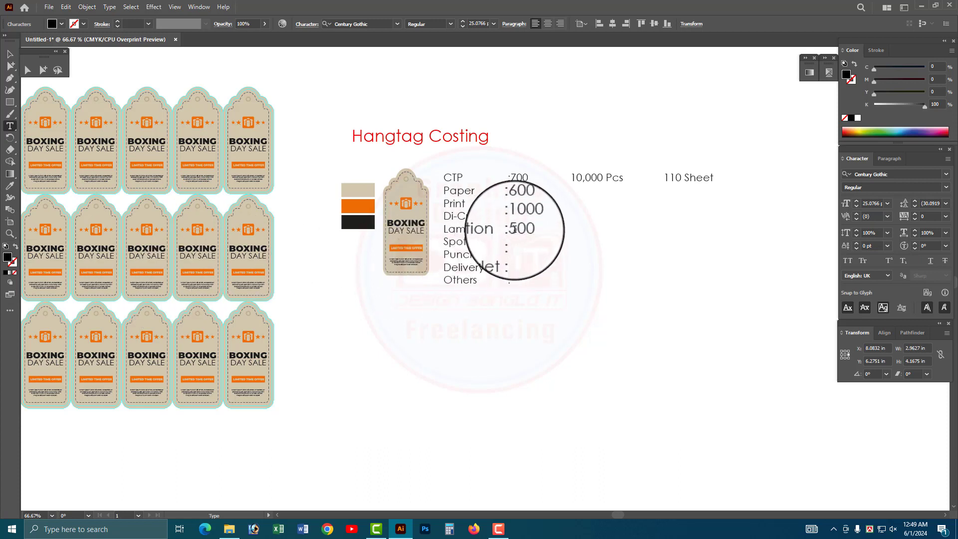
double_click(526, 229)
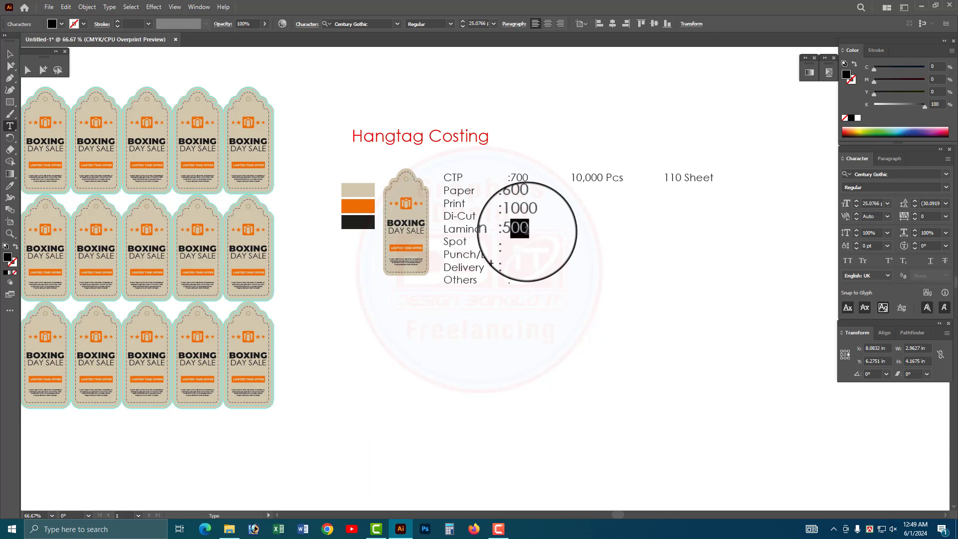
left_click(527, 230)
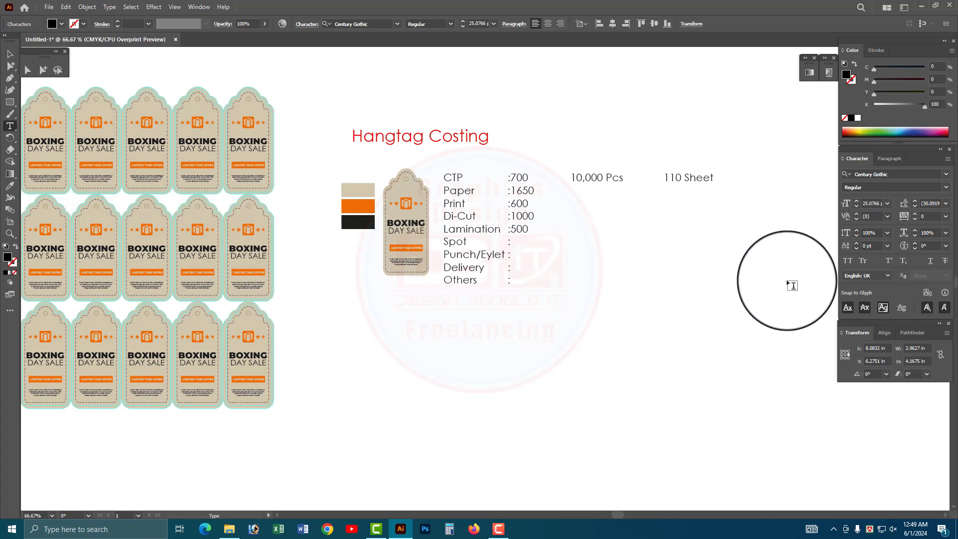
double_click(514, 229)
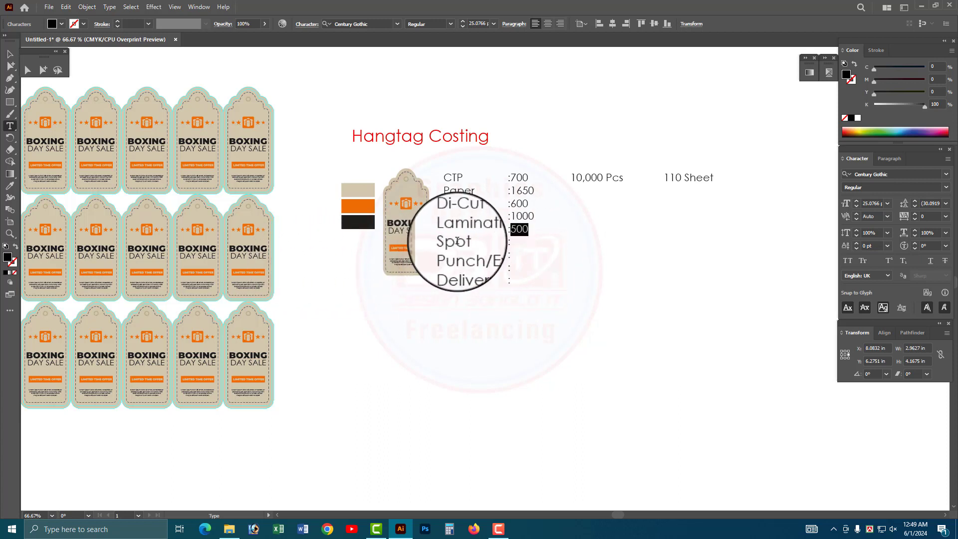
left_click(510, 248)
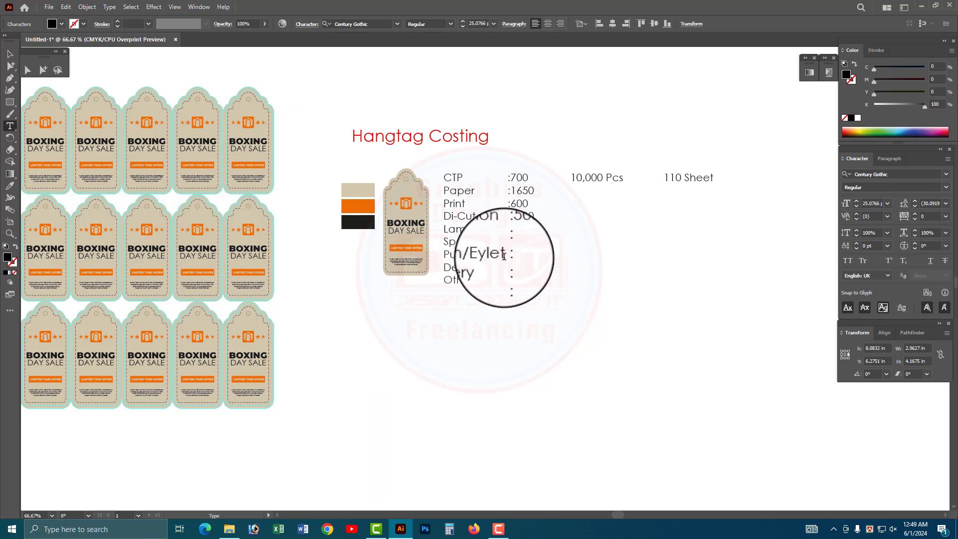
left_click(507, 255)
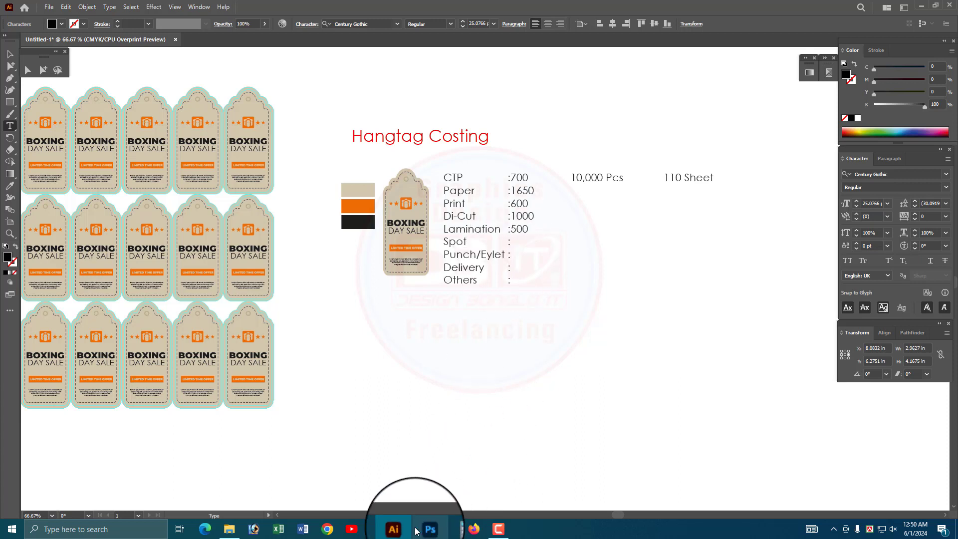
In Calculator, compute the eyelet cost 10,000 × 0.3 = 3,000, then return to Illustrator
left_click(450, 532)
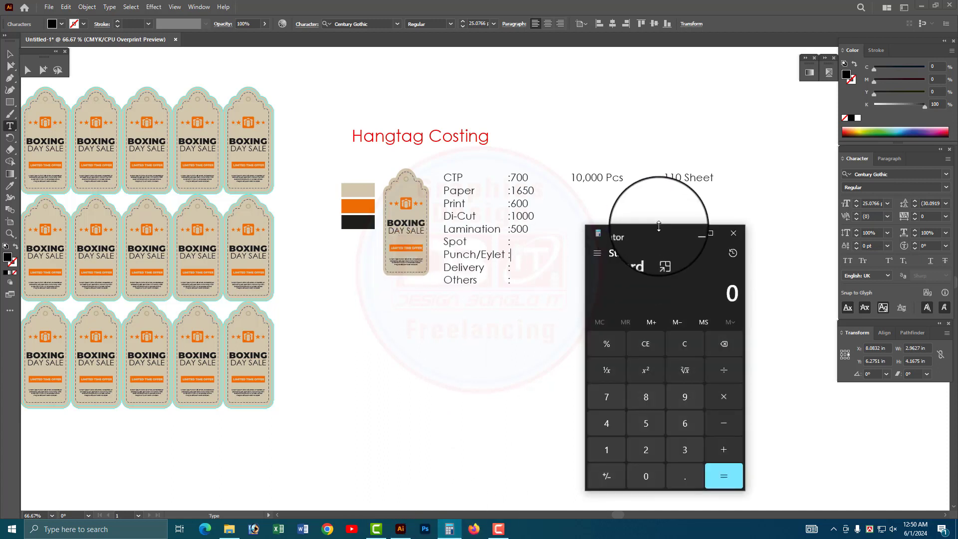
left_click(635, 434)
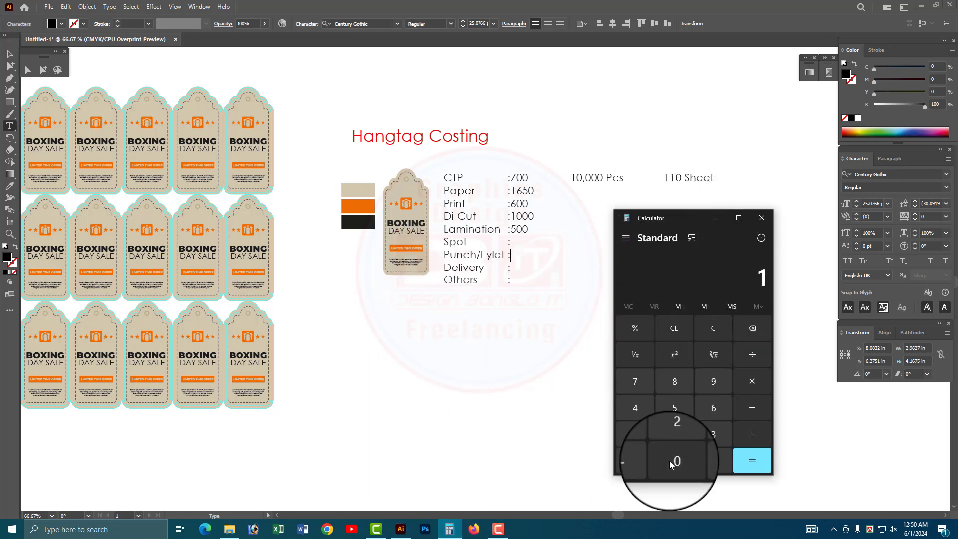
double_click(671, 461)
left_click(671, 462)
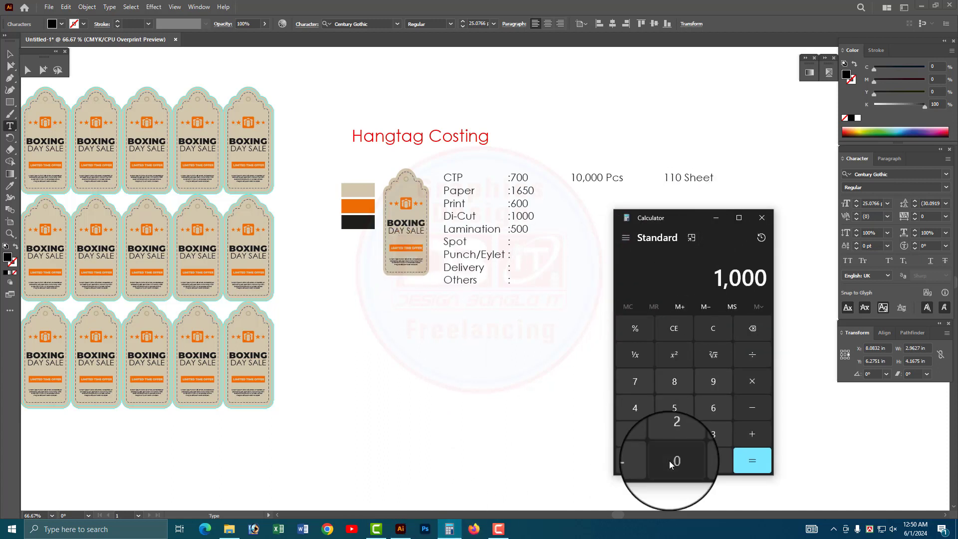
left_click(750, 385)
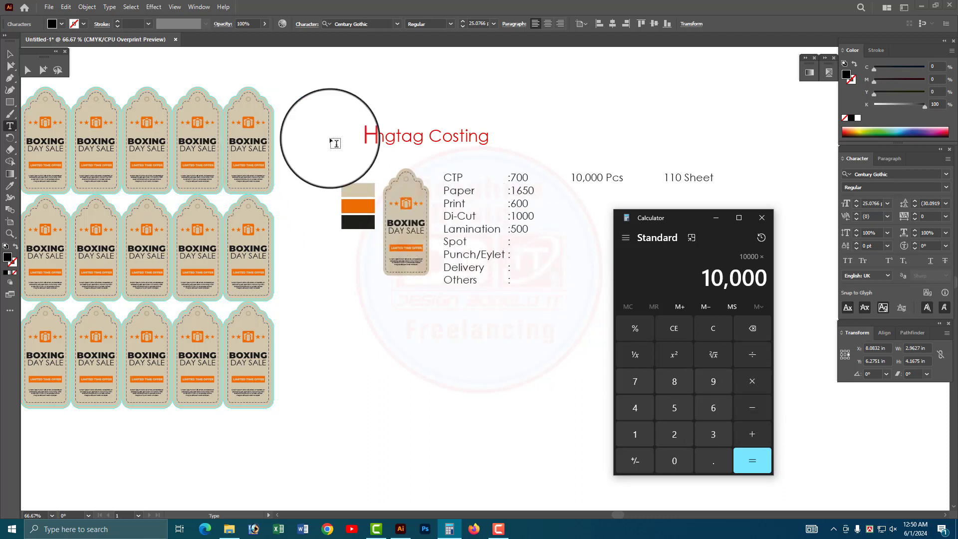
left_click(712, 460)
left_click(713, 434)
left_click(686, 466)
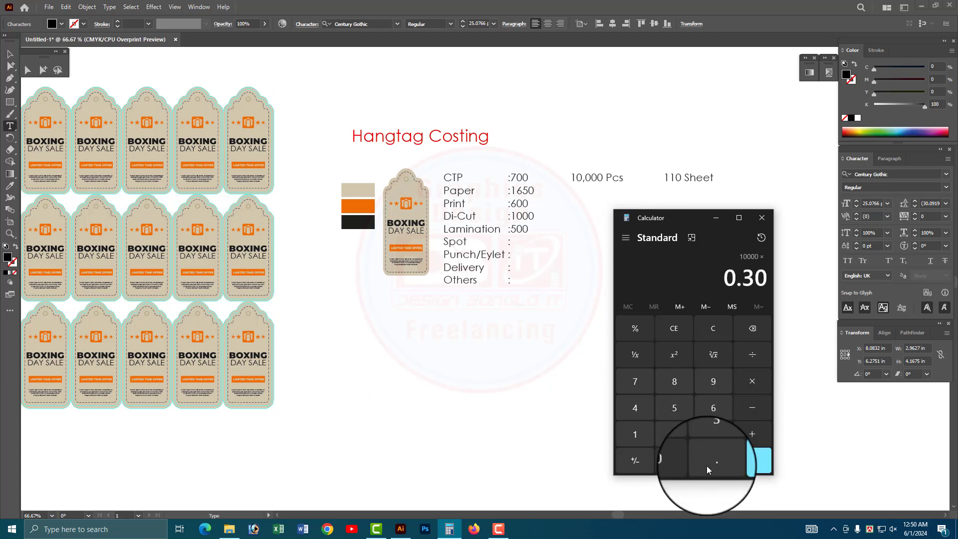
left_click(756, 462)
left_click(499, 257)
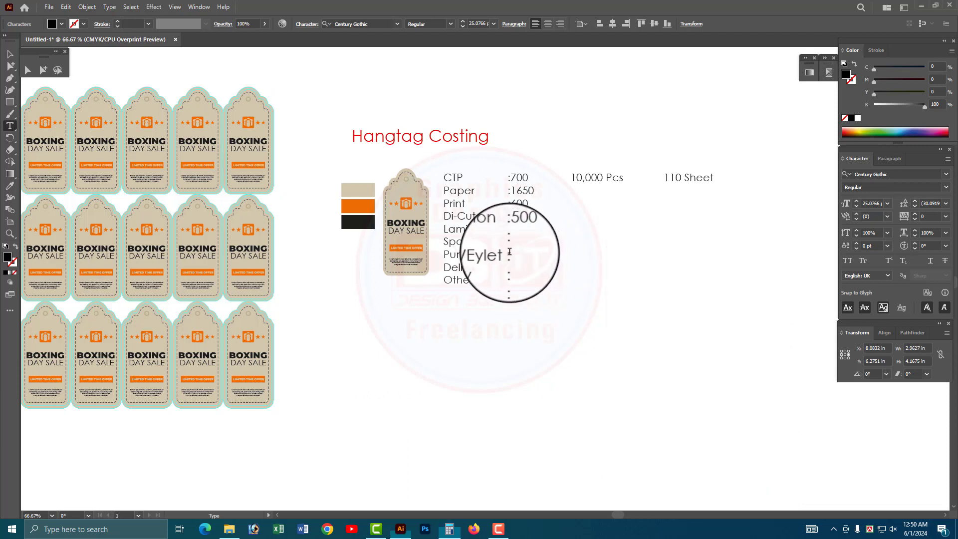
Enter Punch/Eylet 3000, Delivery 2000 and Others 500 in the cost list
type("300")
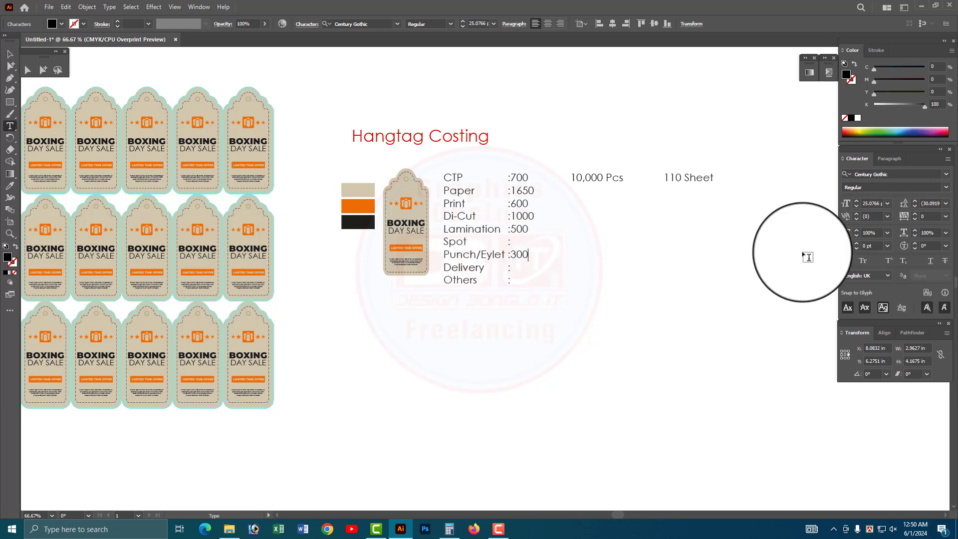
type("0")
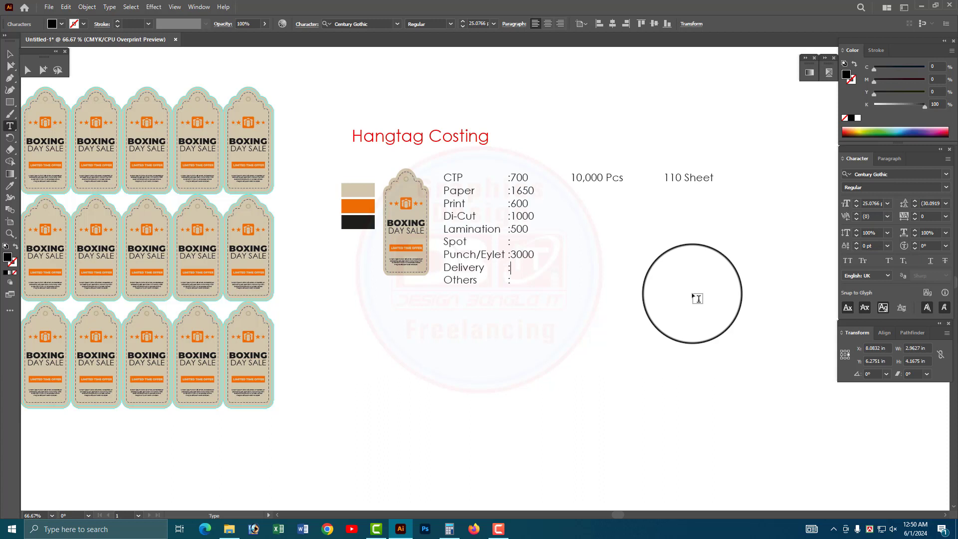
type("00")
type("0")
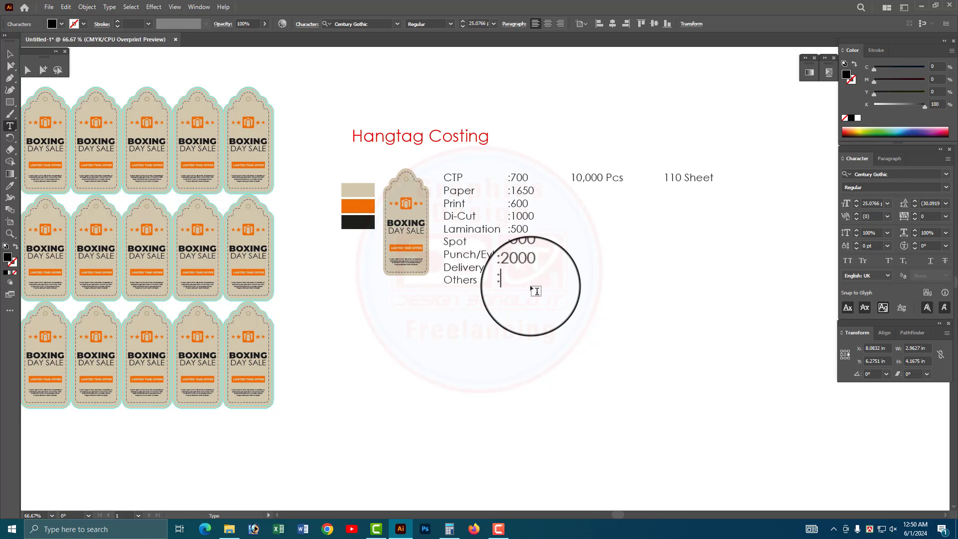
type("5000")
key("BackSpace")
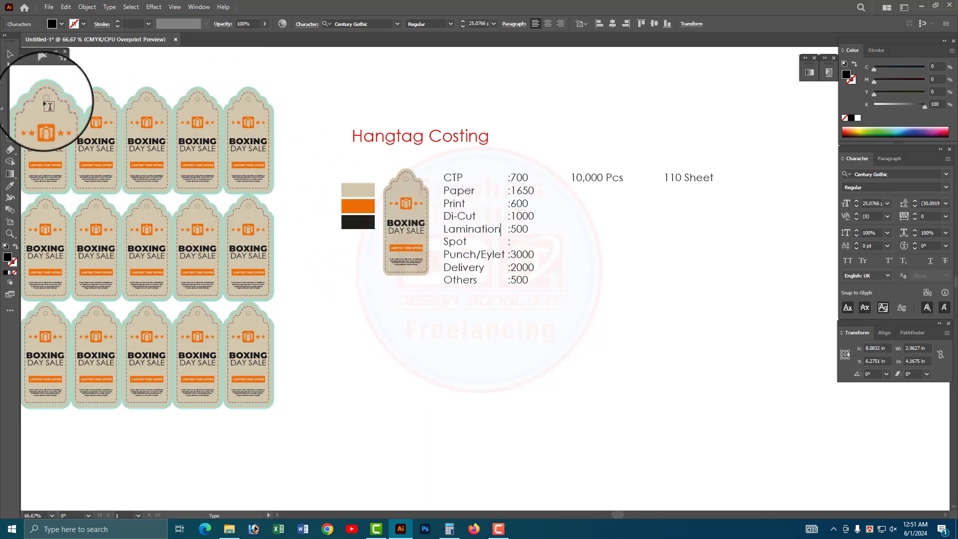
left_click(14, 56)
left_click(190, 119)
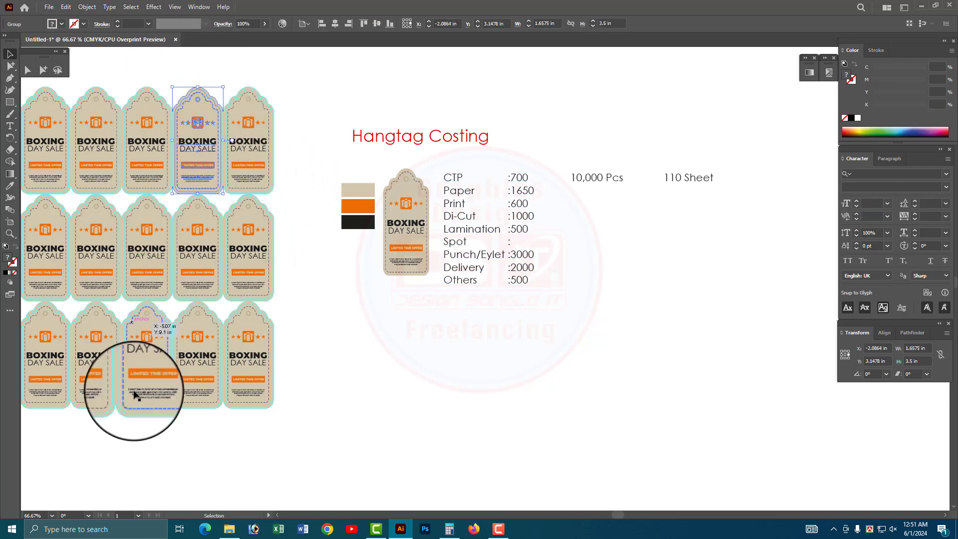
left_click_drag(299, 472, 22, 50)
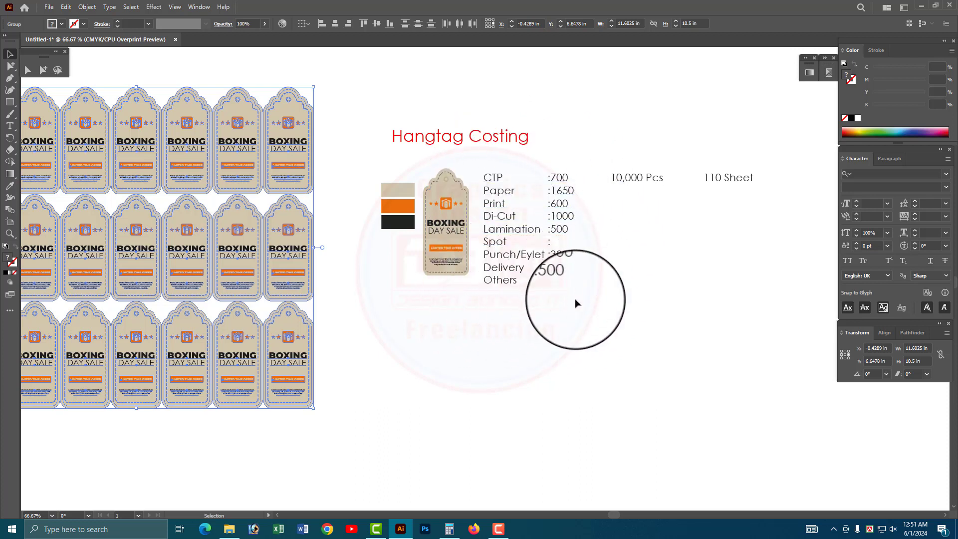
Add a Profit line of 1500 at the end of the cost list
double_click(561, 282)
type("3000")
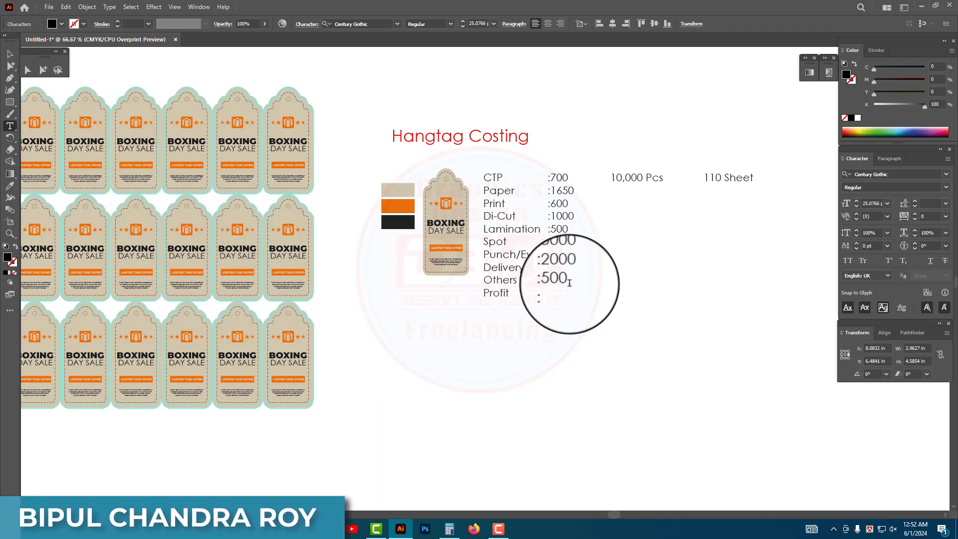
mouse_move(569, 283)
left_mouse_down()
mouse_move(551, 179)
mouse_move(561, 256)
left_mouse_up()
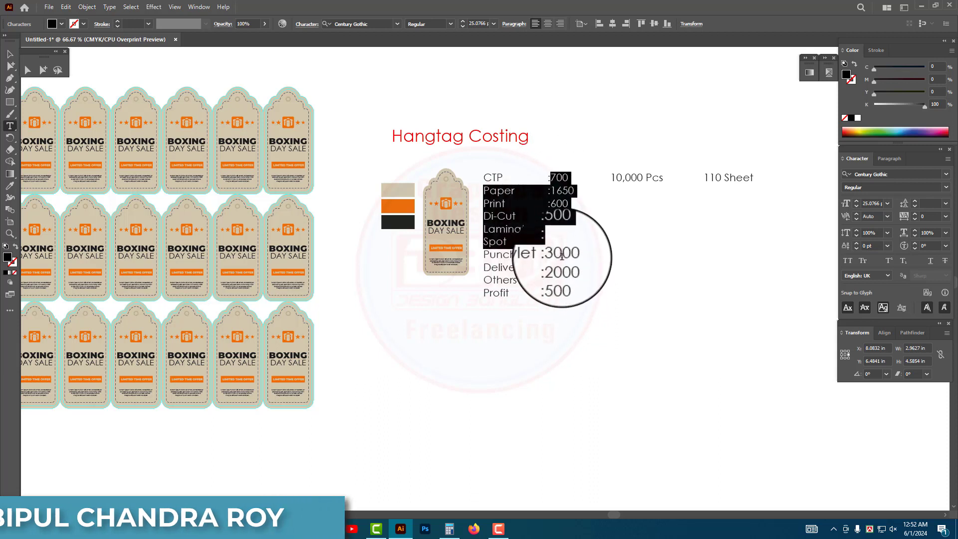
left_click(562, 256)
key("BackSpace")
key("BackSpace")
key("BackSpace")
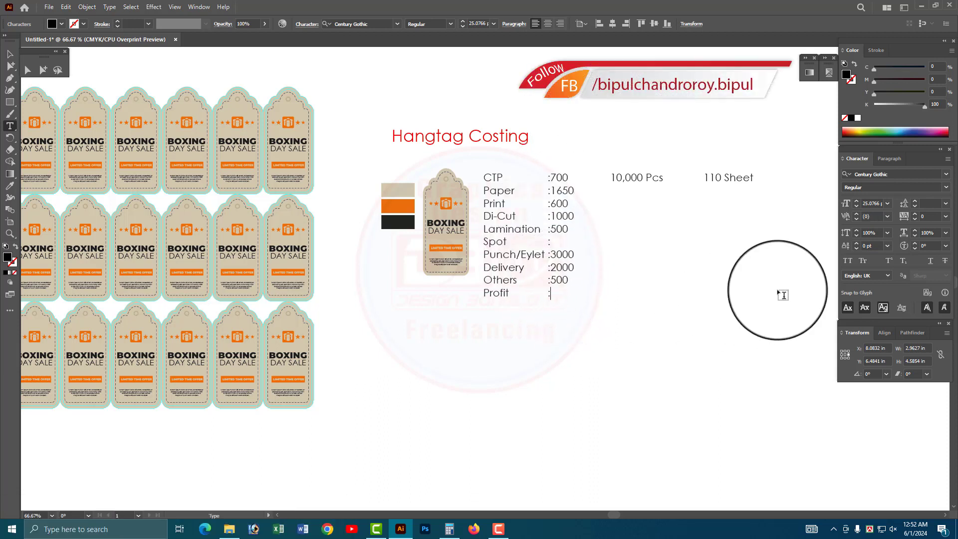
type("150")
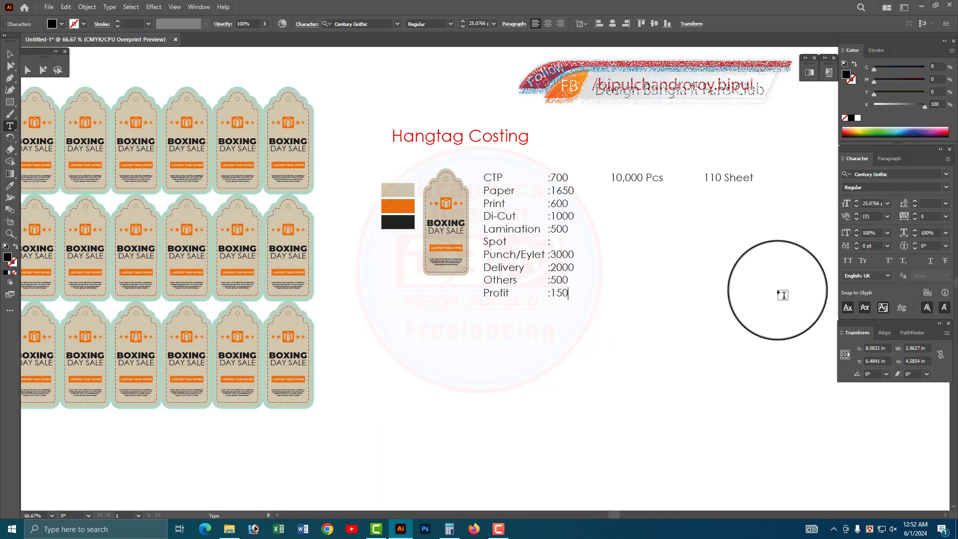
type("0")
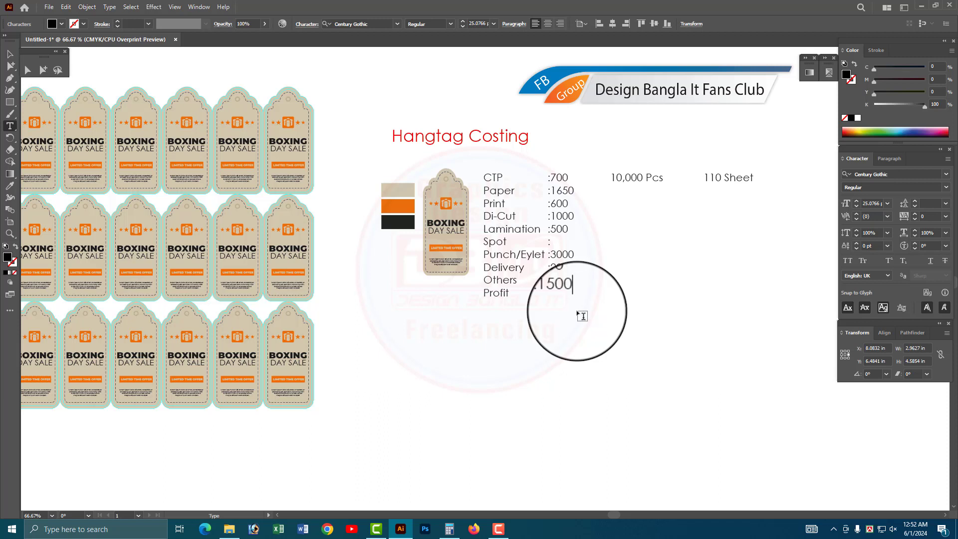
key("Escape")
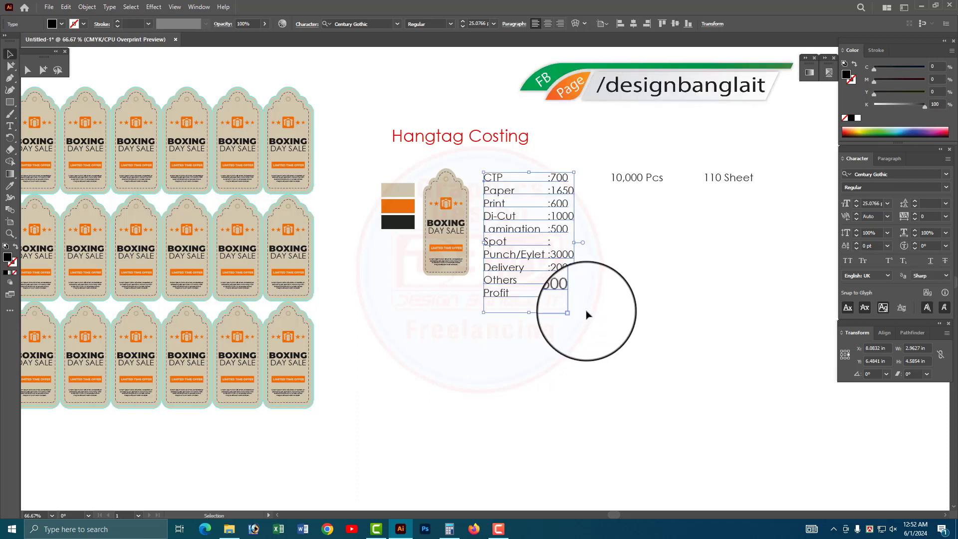
left_click(667, 325)
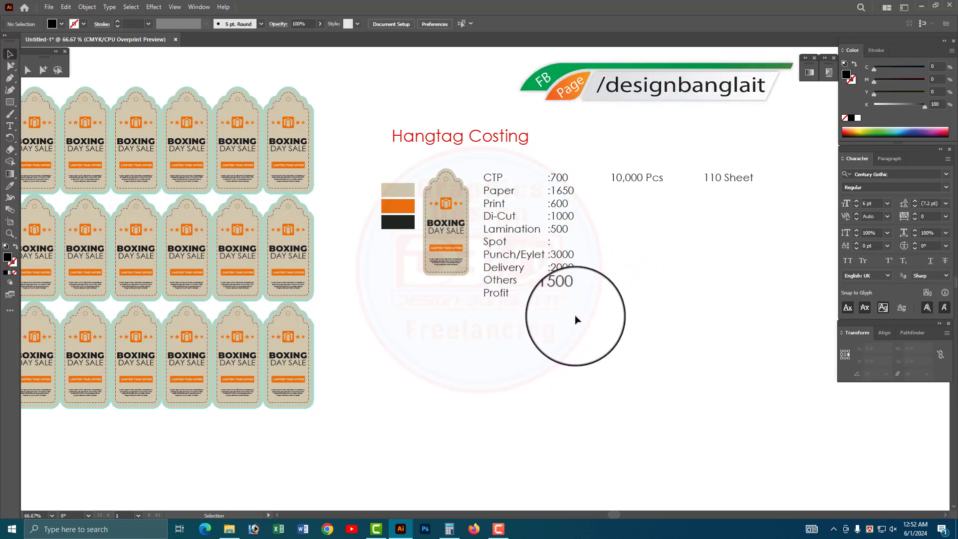
Draw a thin horizontal rule beneath the cost list
scroll(608, 276, "up", 1, "alt")
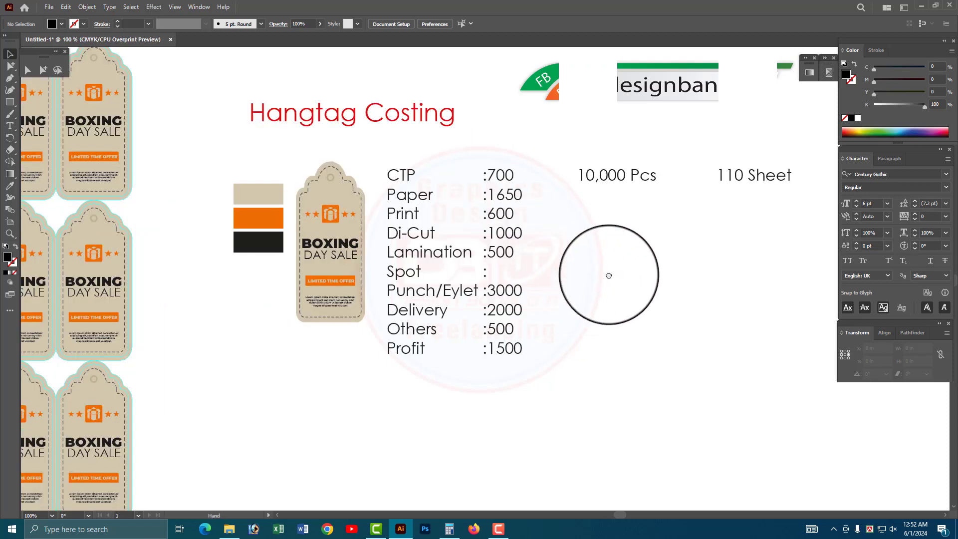
left_click_drag(609, 276, 601, 240)
left_click(10, 79)
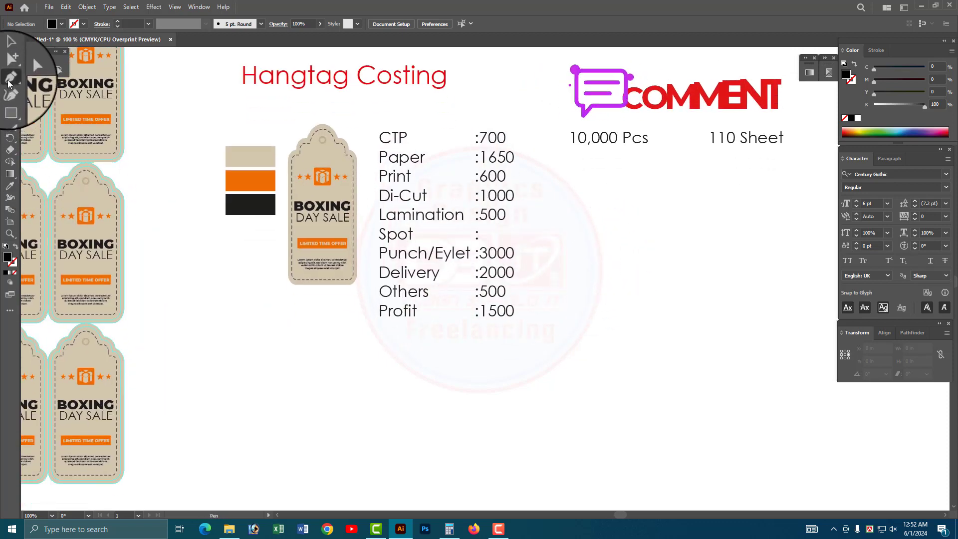
left_click(321, 324)
left_click(658, 323)
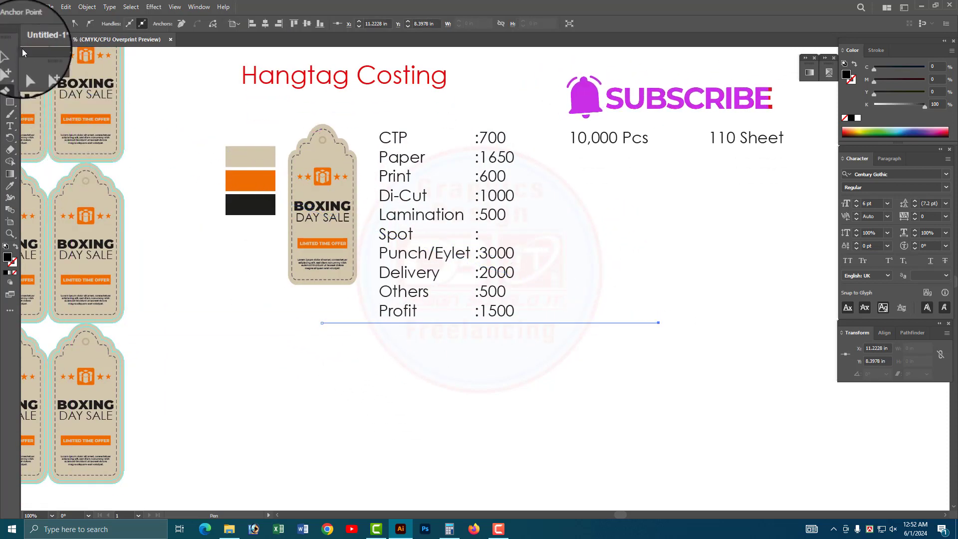
key("v")
left_click(526, 385)
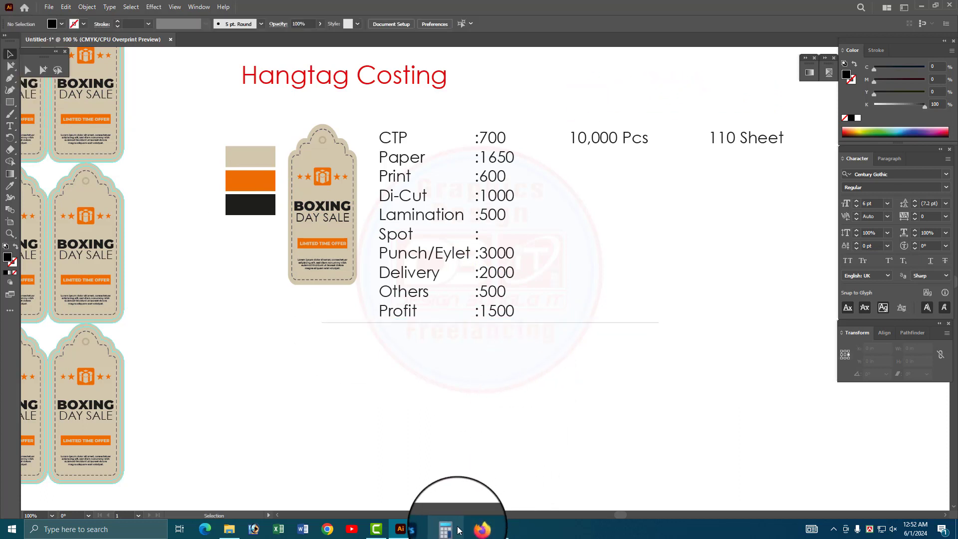
left_click(458, 530)
Place Calculator beside the cost list and add 9950 + 1500 profit for an 11,450 total
left_click_drag(684, 219, 651, 207)
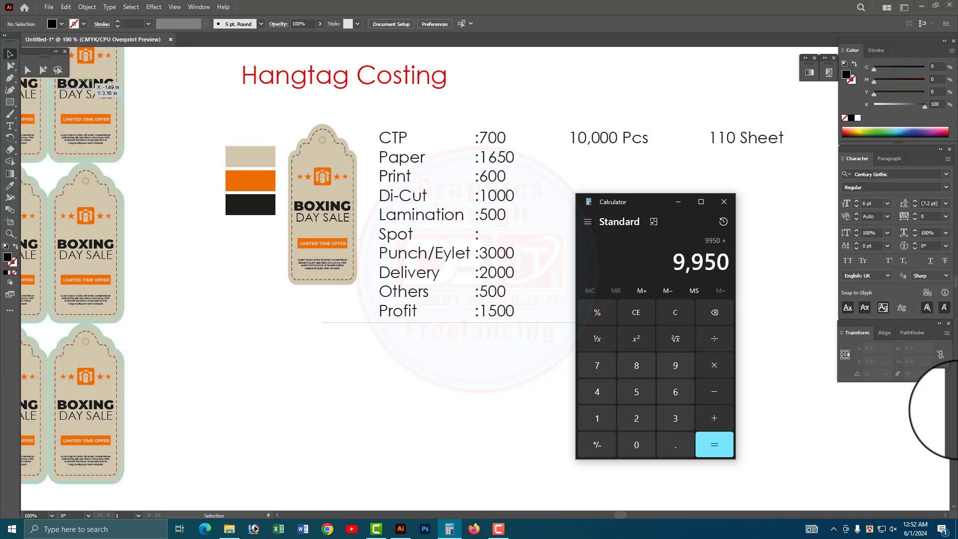
type("1500 =")
key("Return")
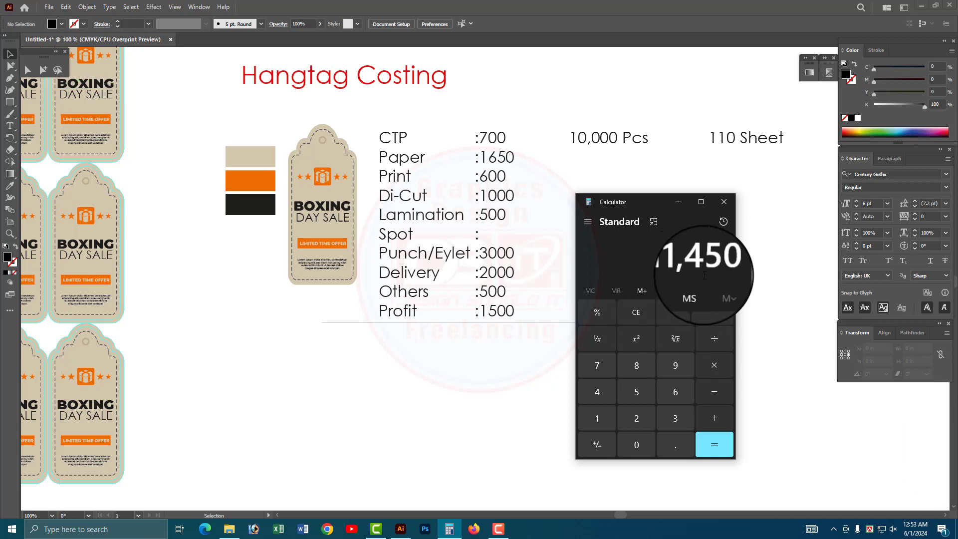
Reuse the 10,000 Pcs text as the 11,450 Taka total, centred beneath the Profit divider line
left_click(509, 312)
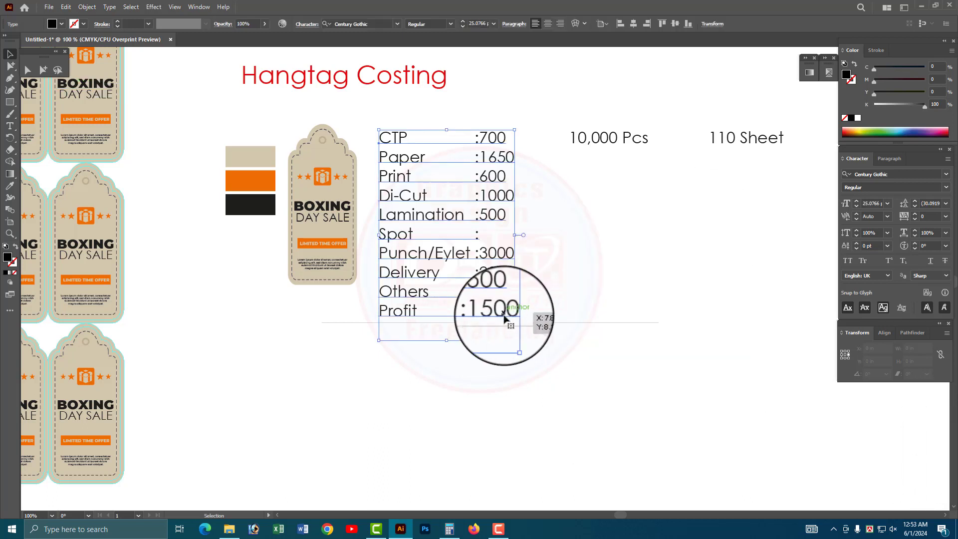
left_click_drag(596, 142, 496, 335)
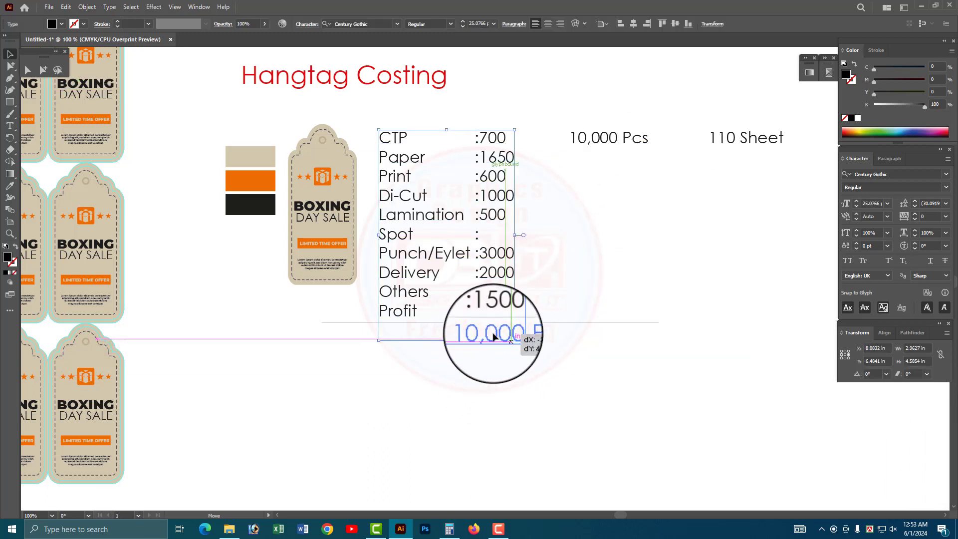
double_click(499, 334)
key("ctrl+a")
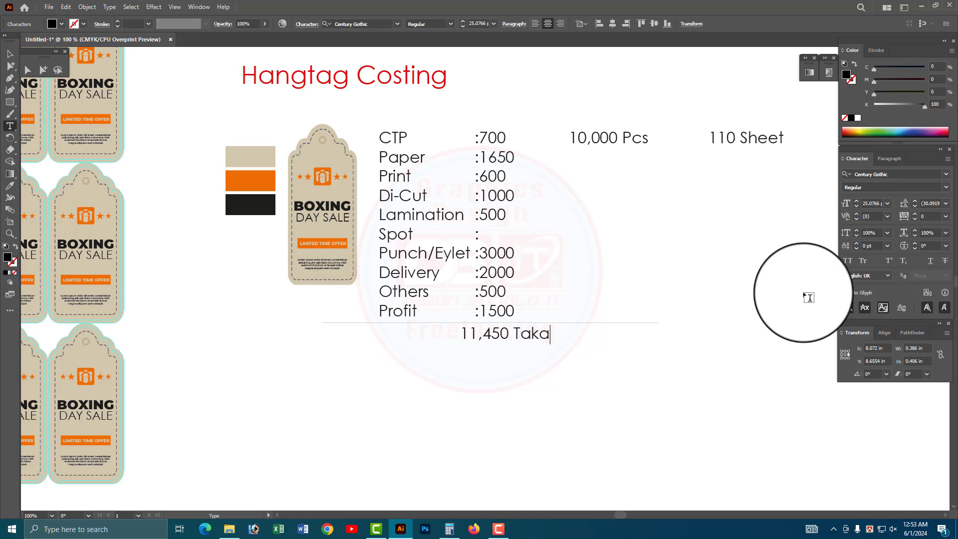
key("Escape")
mouse_move(524, 340)
left_mouse_down()
mouse_move(545, 342)
mouse_move(617, 298)
left_mouse_up()
left_click(677, 127)
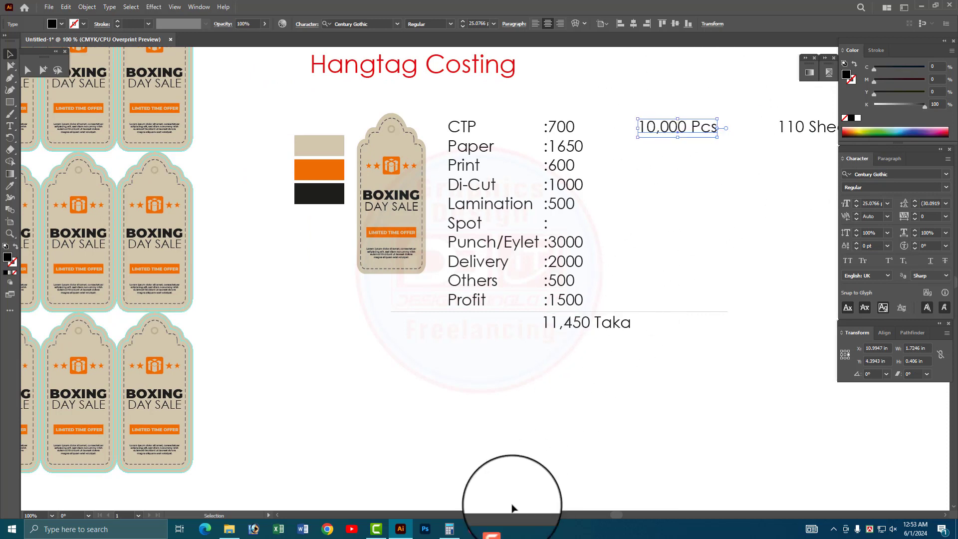
Divide the 11,450 total by 10000 in Calculator to get 1.145 per tag
left_click(451, 529)
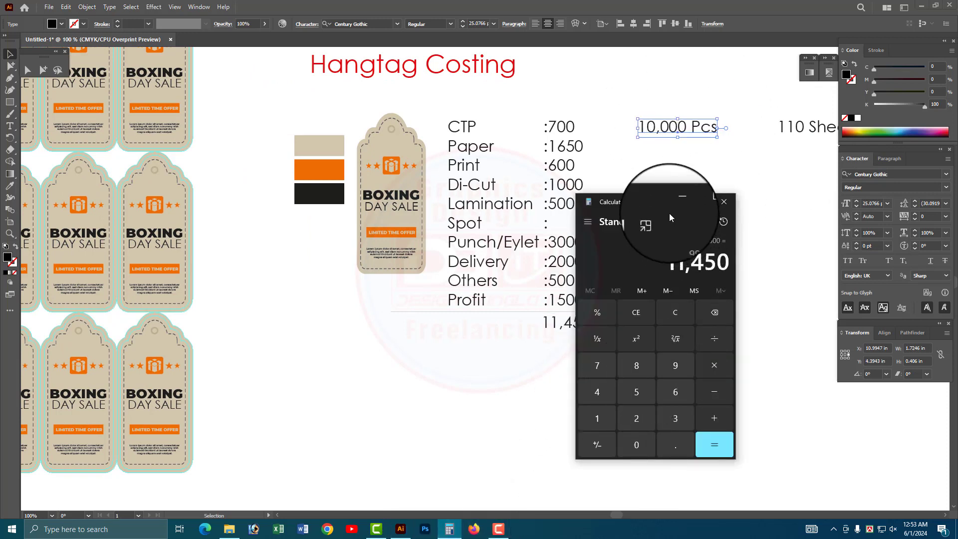
left_click_drag(658, 201, 711, 220)
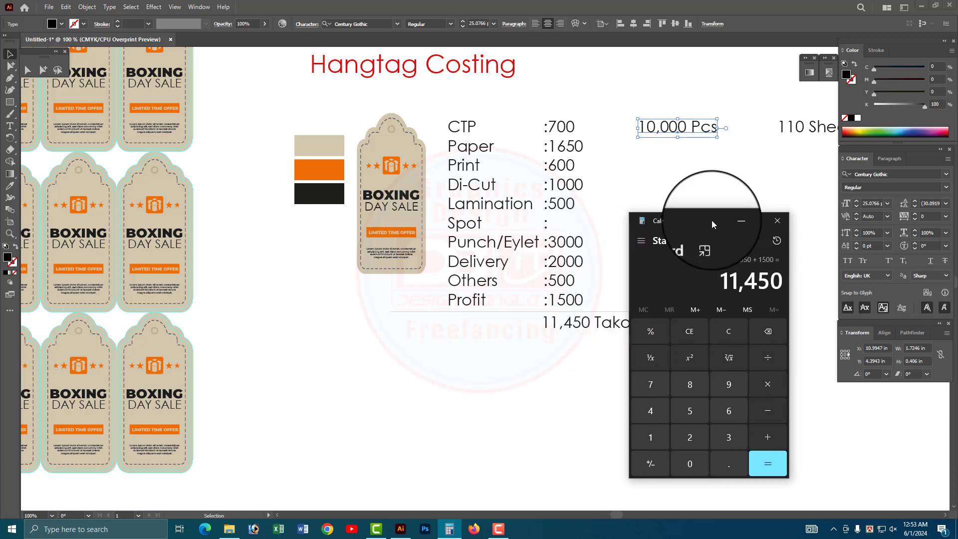
left_click(768, 357)
left_click(651, 438)
left_click(690, 472)
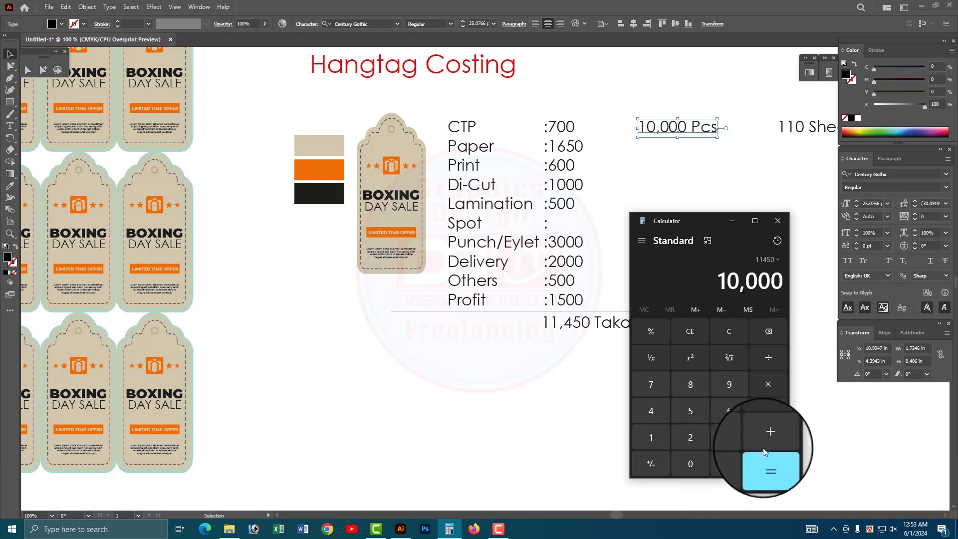
left_click(762, 460)
Select the 1.145 result and place a duplicate of the 11,450 Taka line below it
left_click_drag(710, 229, 302, 225)
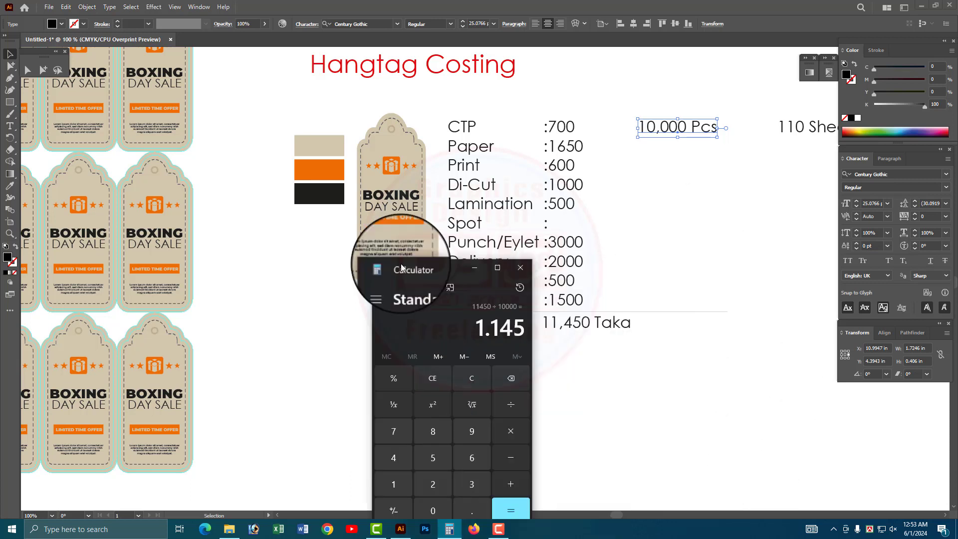
left_click_drag(329, 281, 383, 278)
left_click_drag(612, 327, 606, 360)
Replace the duplicated total text with 1.14
triple_click(586, 350)
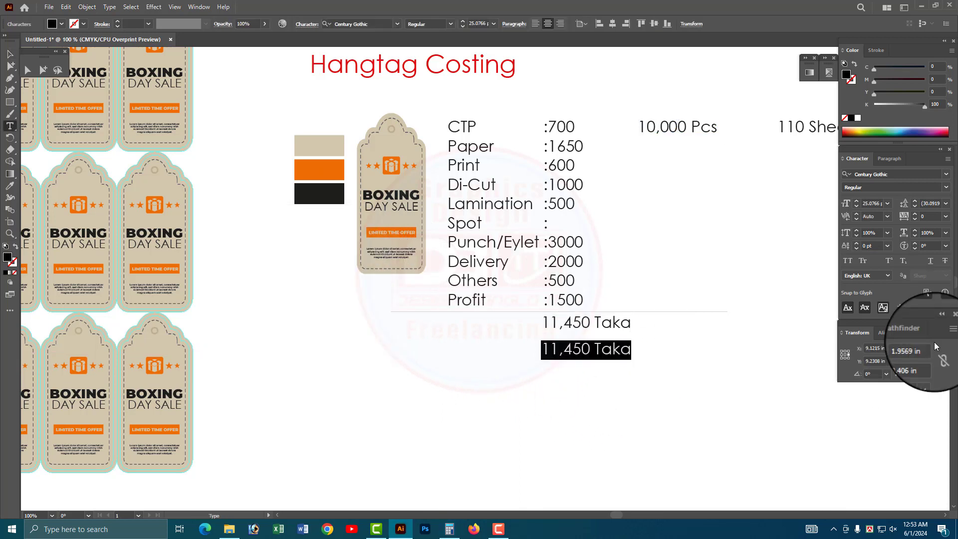
type("1.14")
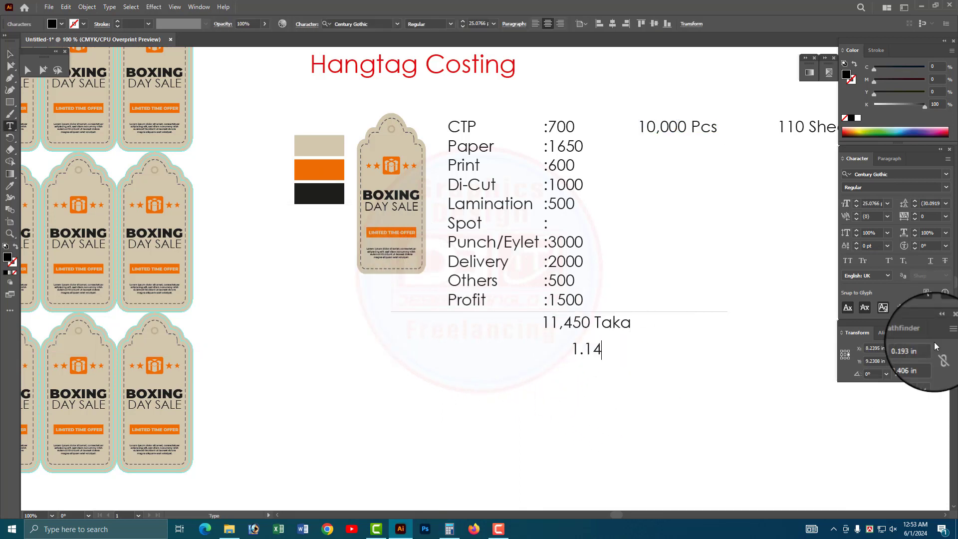
key("Escape")
Cross-check in Calculator that 1.14 × 10000 equals 11,400
left_click(449, 529)
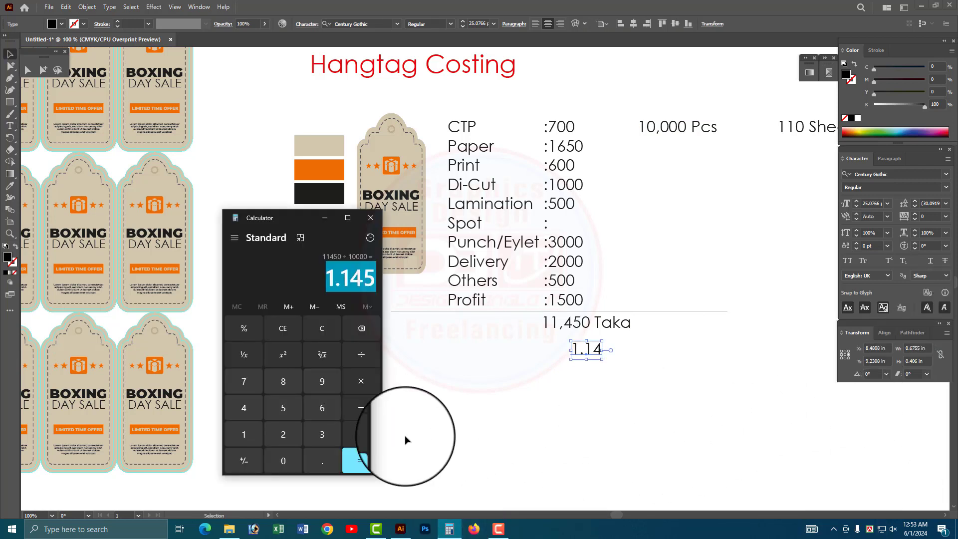
left_click(244, 435)
left_click(322, 461)
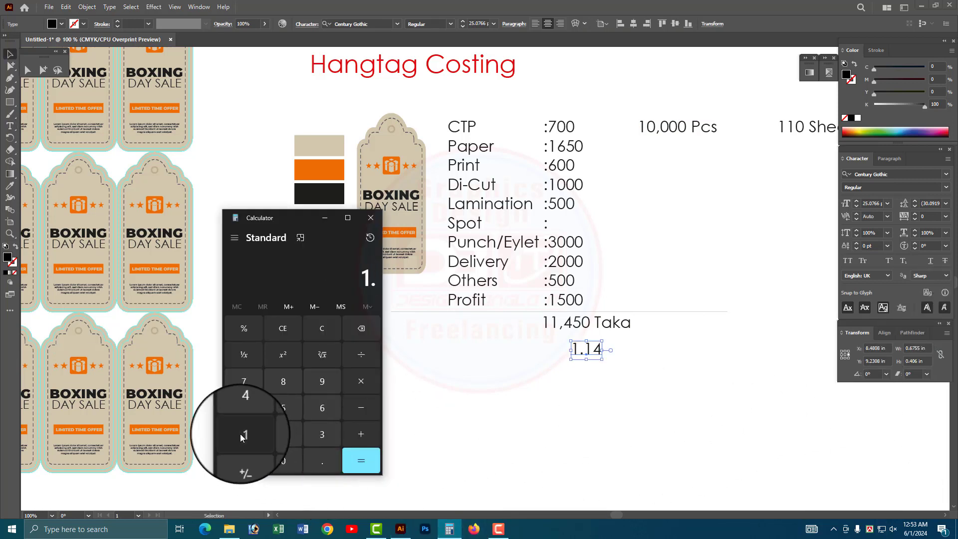
left_click(241, 433)
left_click(244, 408)
left_click(361, 381)
left_click(252, 433)
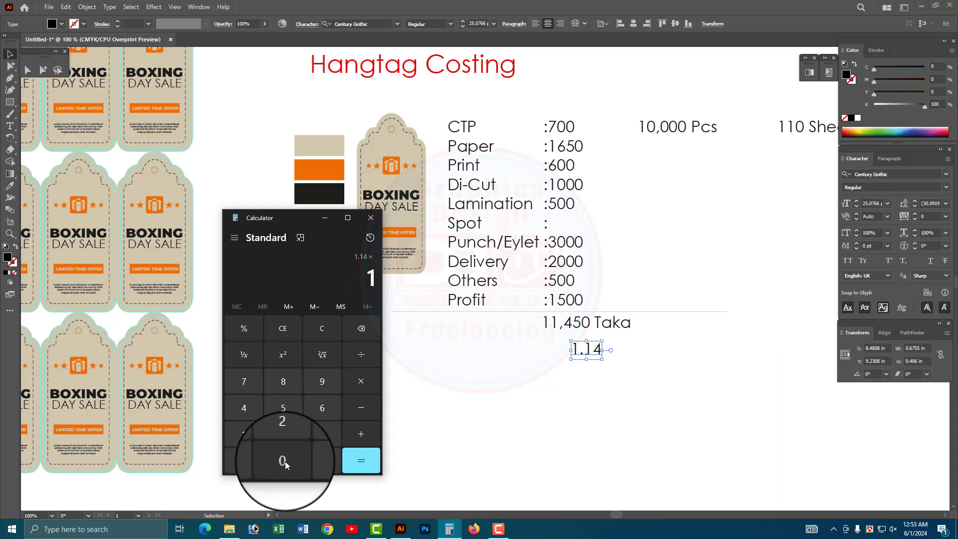
left_click(283, 460)
left_click(361, 461)
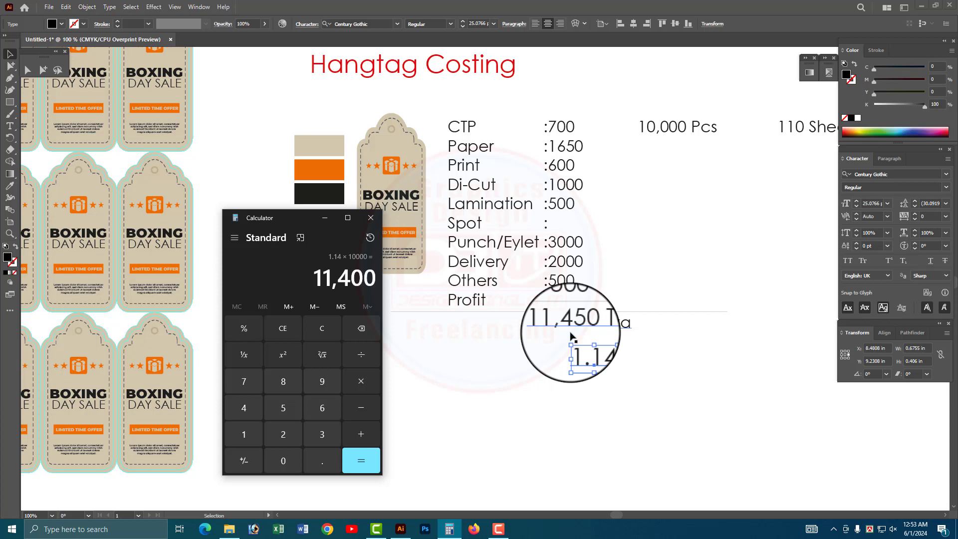
Extend the 1.14 line to read '1.14 (Price Rate Per Pcs Tag)' and centre it under 11,450 Taka
left_click(629, 385)
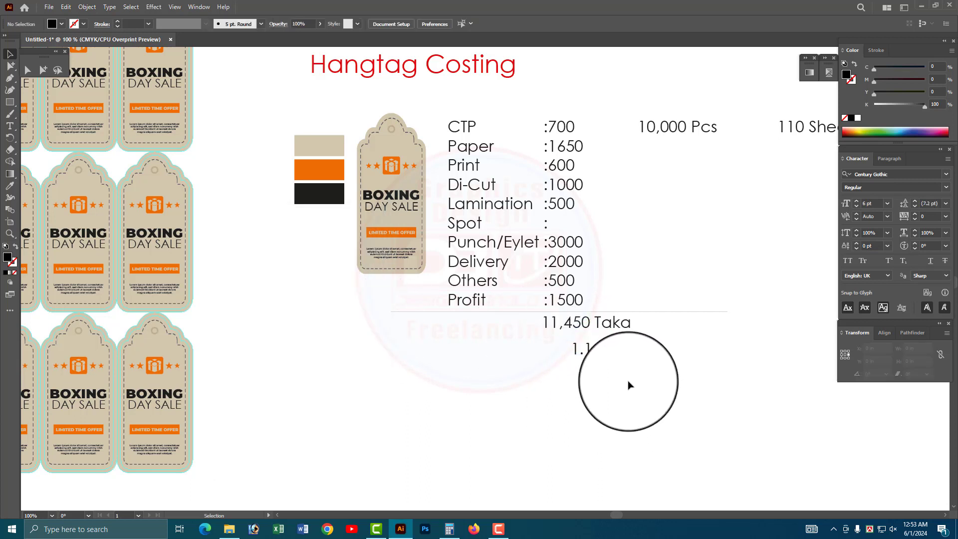
left_click(598, 352)
double_click(597, 352)
type("(Price Rate Per Pcs Tag")
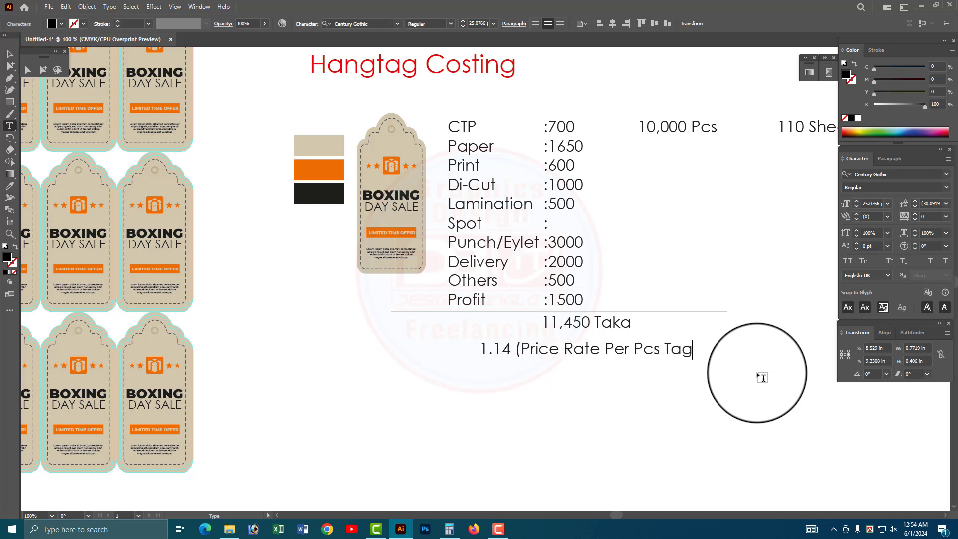
type(")")
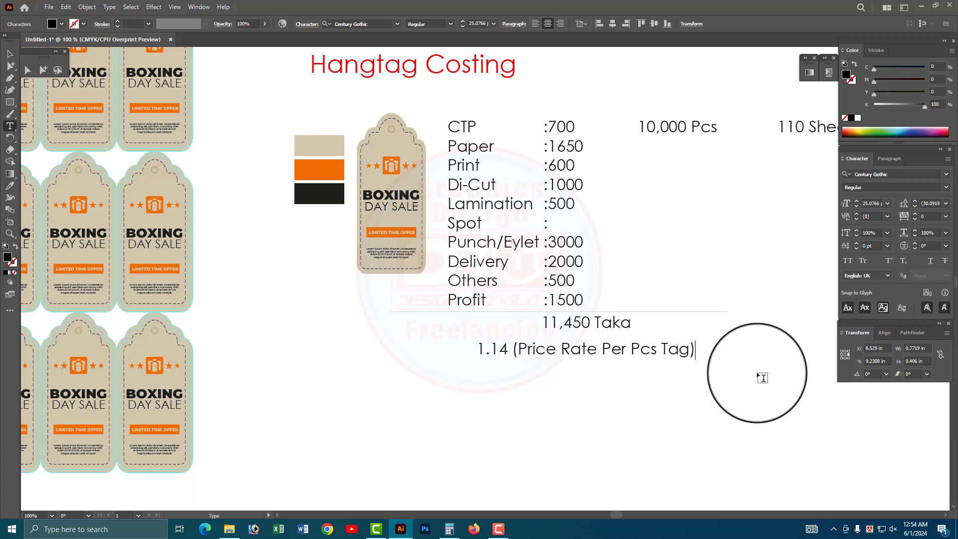
key("Escape")
left_click_drag(618, 355, 683, 356)
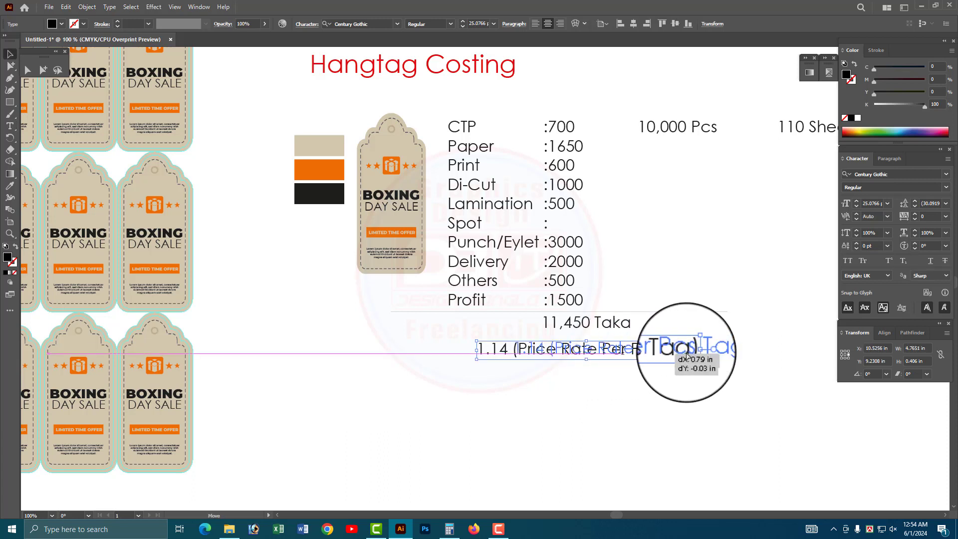
left_click(698, 414)
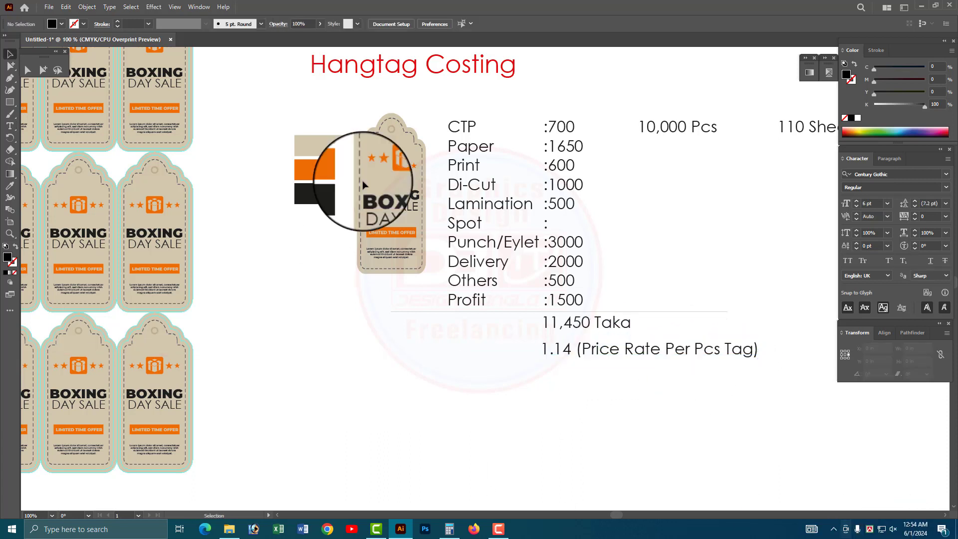
left_click(412, 166)
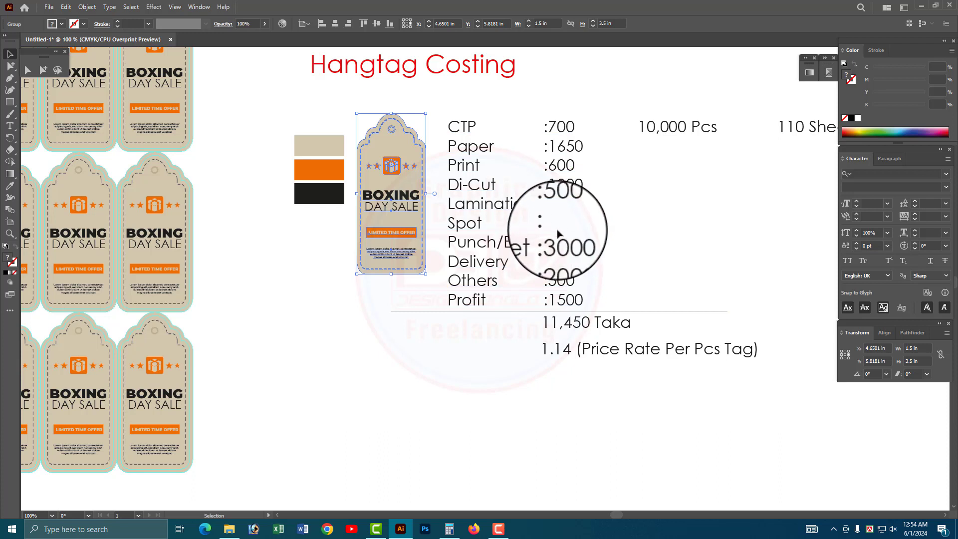
left_click(584, 329)
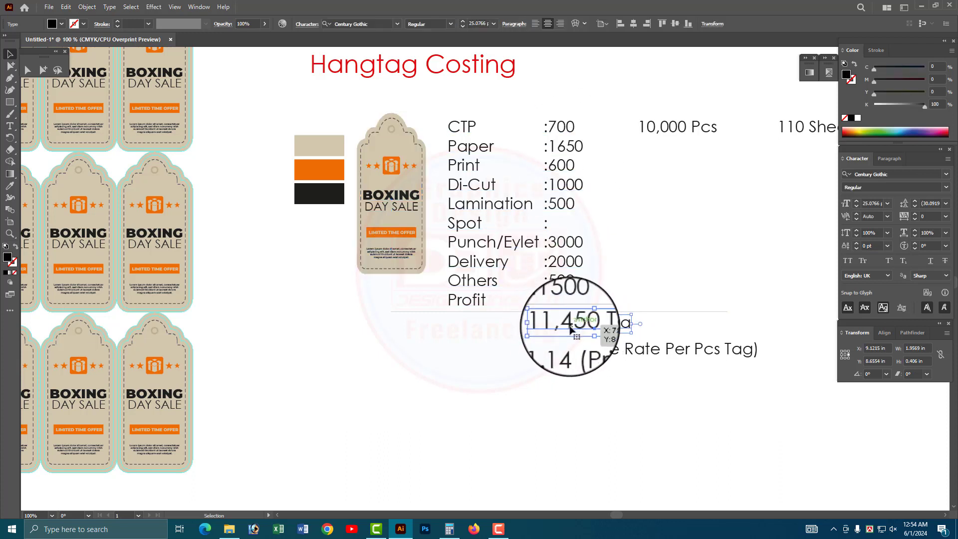
left_click_drag(570, 329, 571, 331)
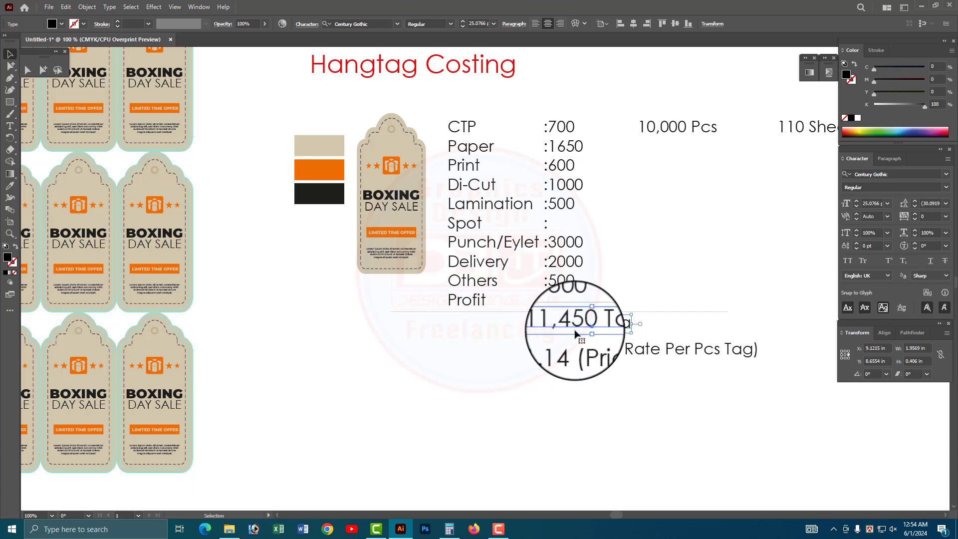
left_click_drag(571, 332, 619, 354)
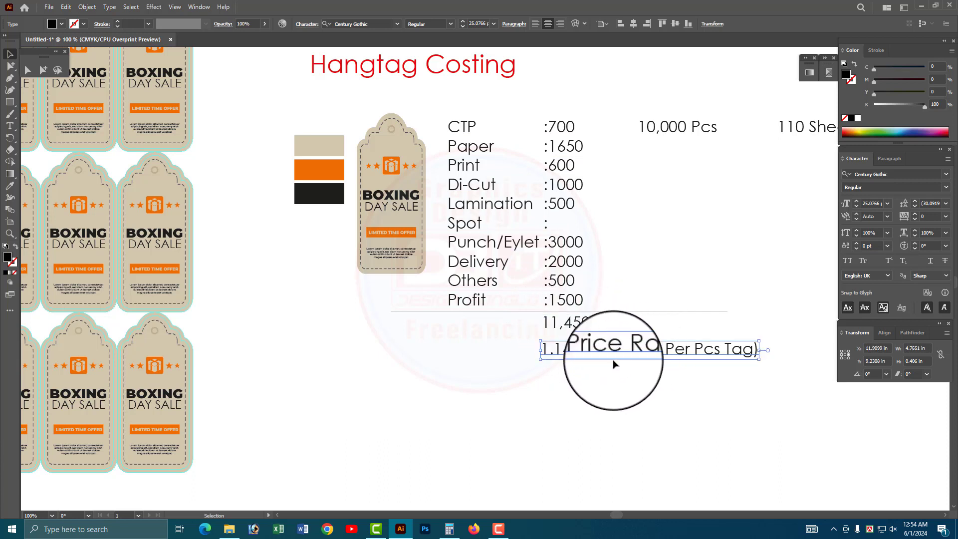
left_click_drag(618, 354, 592, 353)
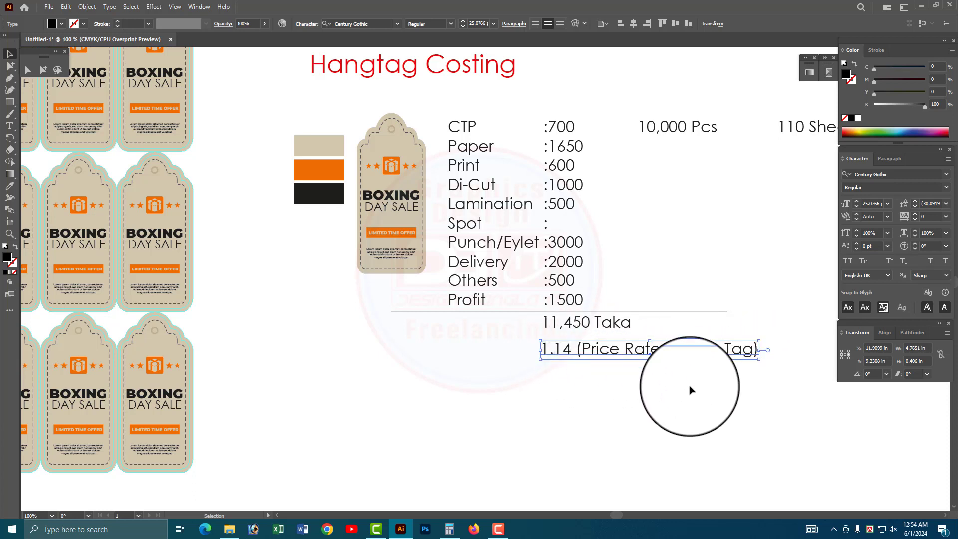
left_click(400, 221)
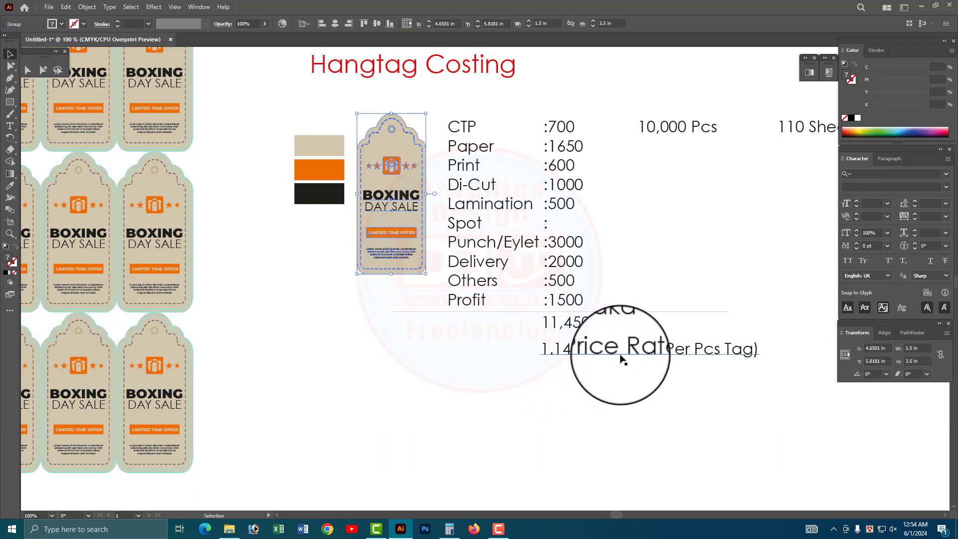
left_click(554, 222)
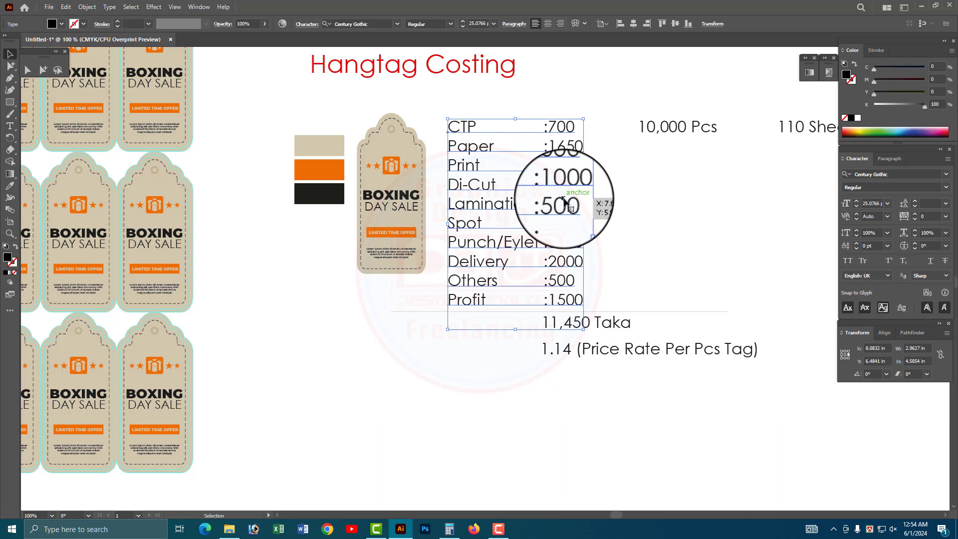
left_click(399, 161)
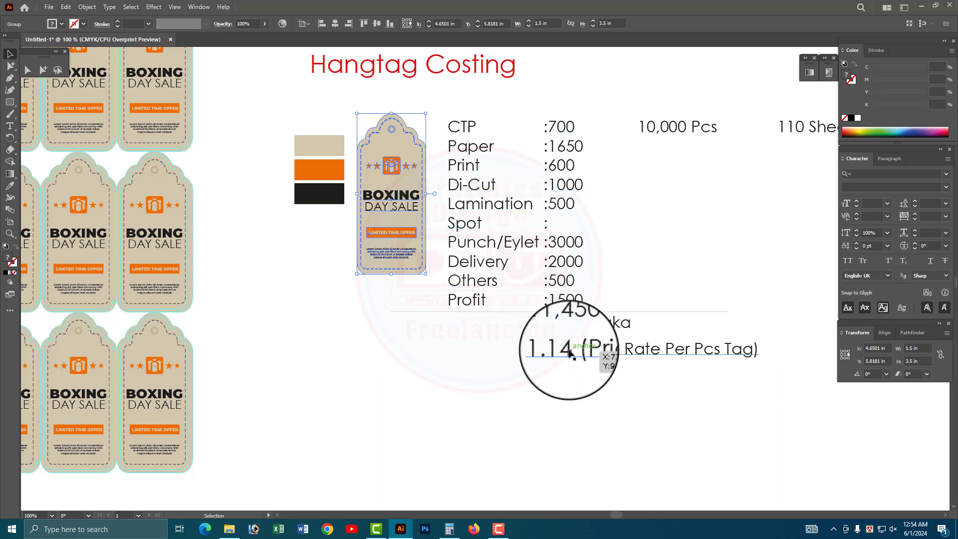
left_click_drag(568, 352, 572, 355)
left_click(405, 199)
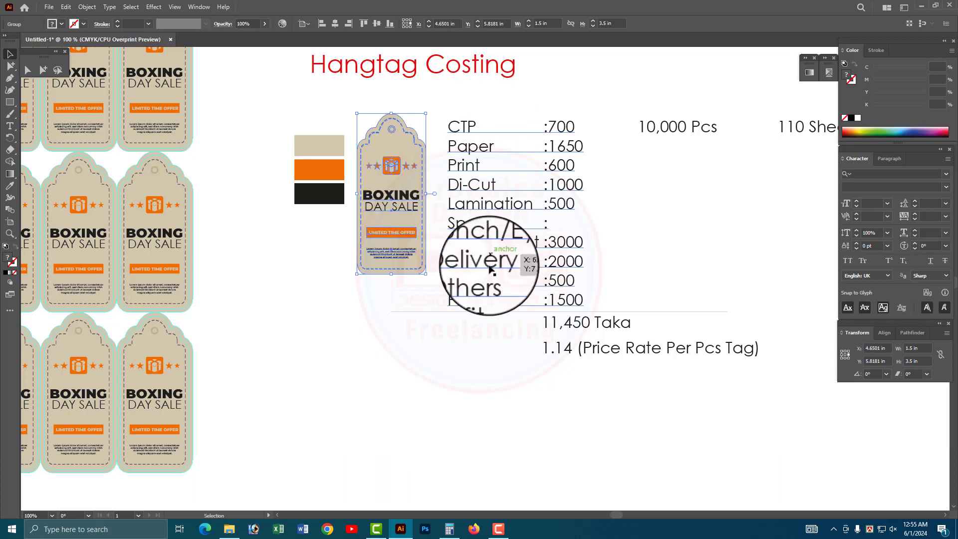
left_click_drag(798, 384, 459, 111)
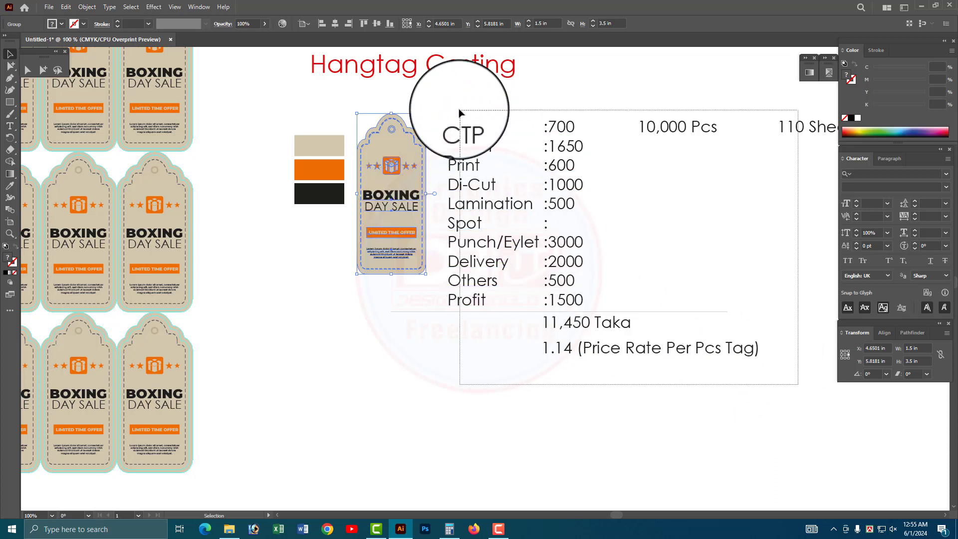
left_click(629, 262)
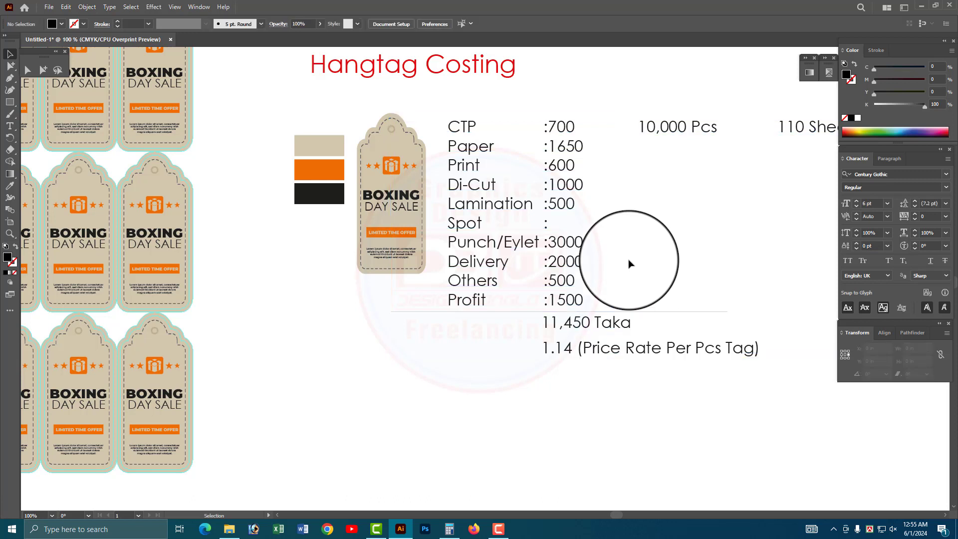
left_click_drag(284, 100, 808, 438)
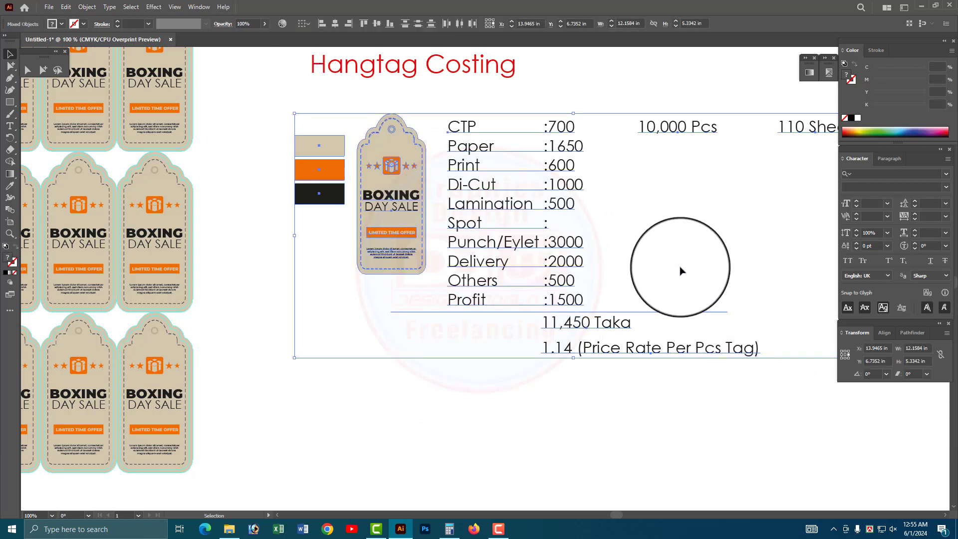